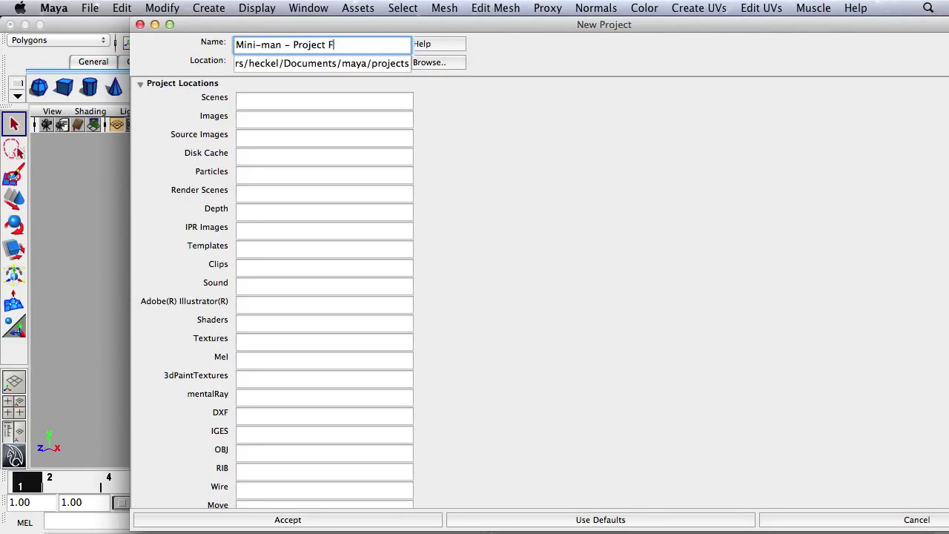
Set the new project's location to the Exercise Files folder.
{"action": "left_click", "coordinate": [427, 65]}
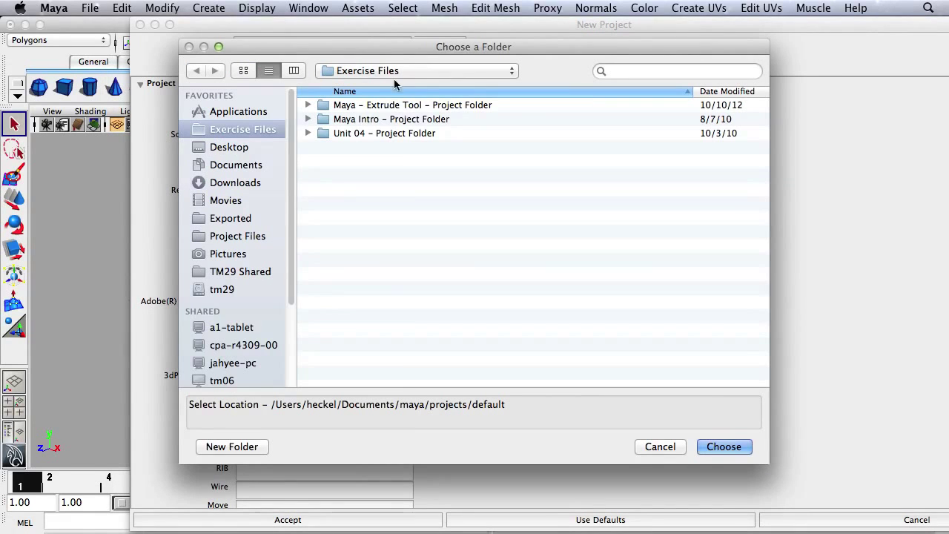
{"action": "left_click", "coordinate": [231, 146]}
{"action": "left_click", "coordinate": [231, 129]}
{"action": "left_click", "coordinate": [730, 447]}
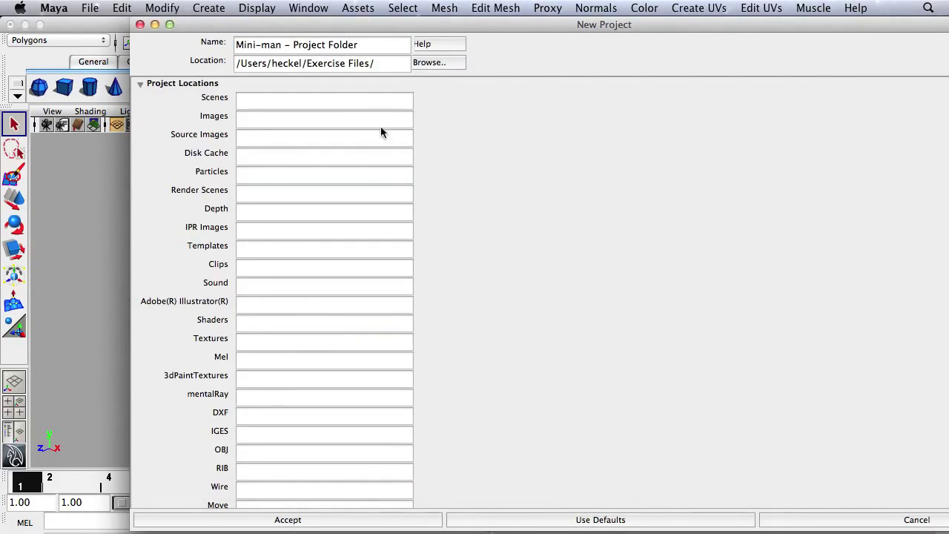
Fill the project locations with the default folder names and create the Mini-man - Project Folder project.
{"action": "mouse_move", "coordinate": [475, 23]}
{"action": "left_mouse_down"}
{"action": "mouse_move", "coordinate": [463, 24]}
{"action": "mouse_move", "coordinate": [486, 22]}
{"action": "left_mouse_up"}
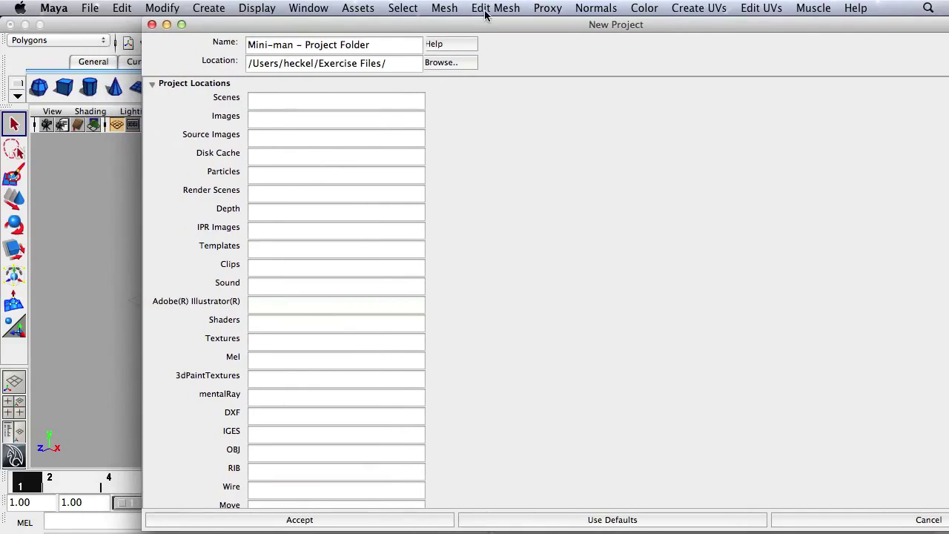
{"action": "left_click", "coordinate": [549, 519]}
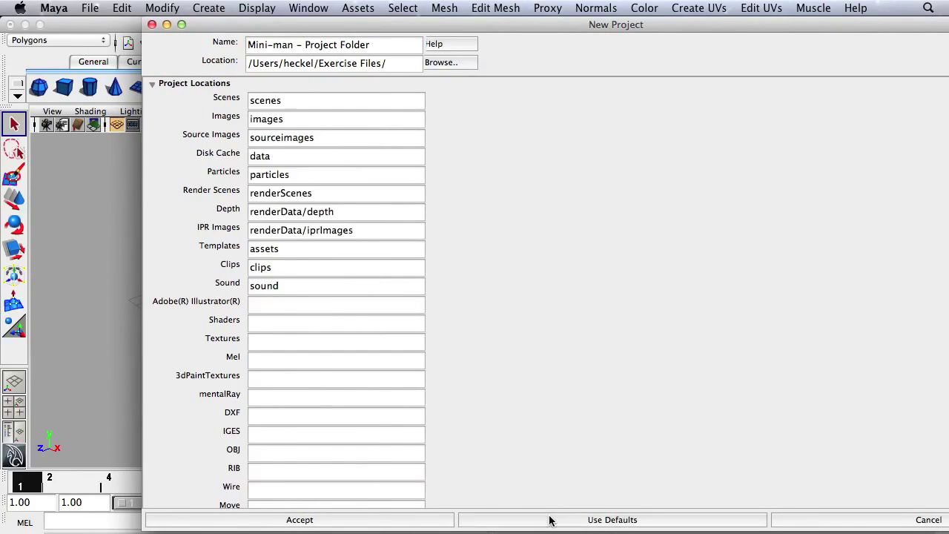
{"action": "left_click", "coordinate": [373, 523]}
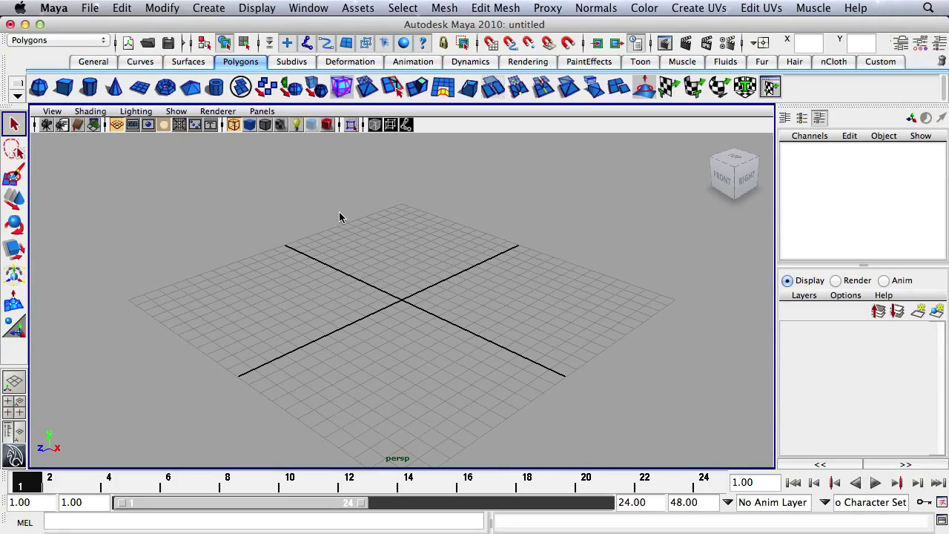
Minimise the Maya window, switch to Finder and open a new Finder window in the middle of the desktop.
{"action": "left_click", "coordinate": [24, 25]}
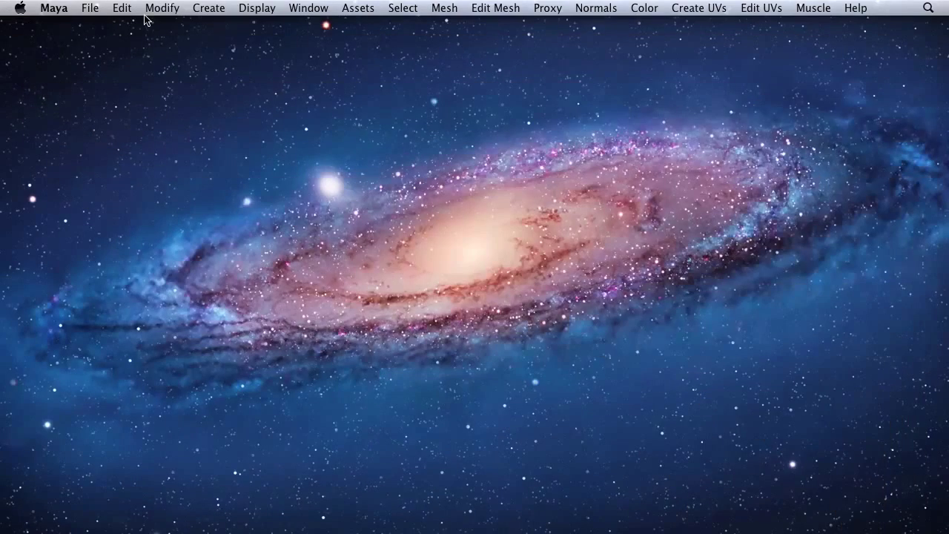
{"action": "left_click", "coordinate": [204, 81]}
{"action": "left_click", "coordinate": [95, 7]}
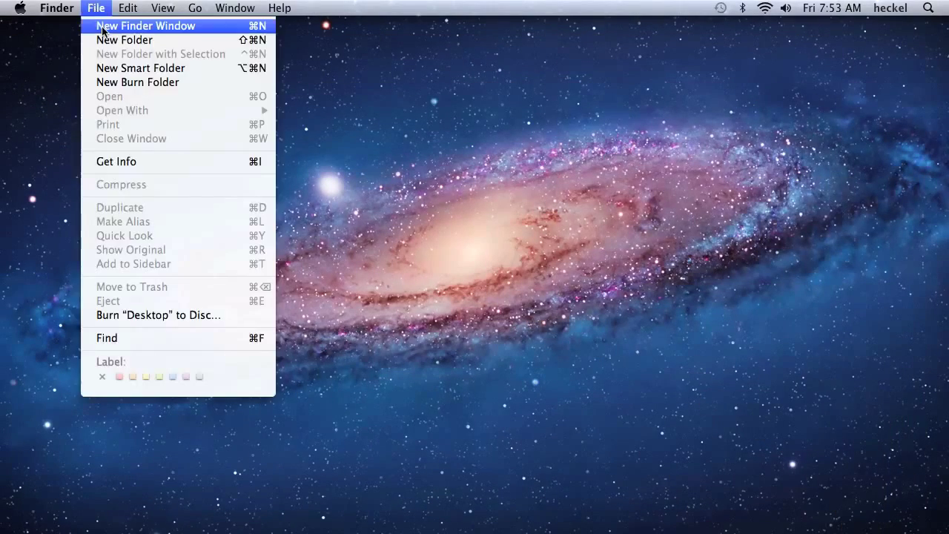
{"action": "left_click", "coordinate": [106, 25]}
{"action": "left_click_drag", "start_coordinate": [435, 21], "coordinate": [583, 60]}
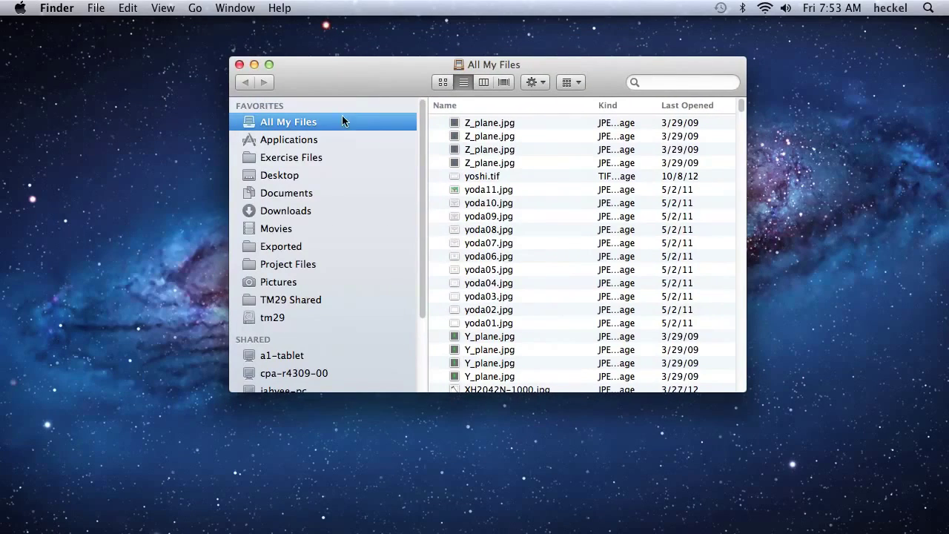
Open the sourceimages folder of Mini-man - Project Folder in Exercise Files and move its window aside.
{"action": "left_click", "coordinate": [293, 158]}
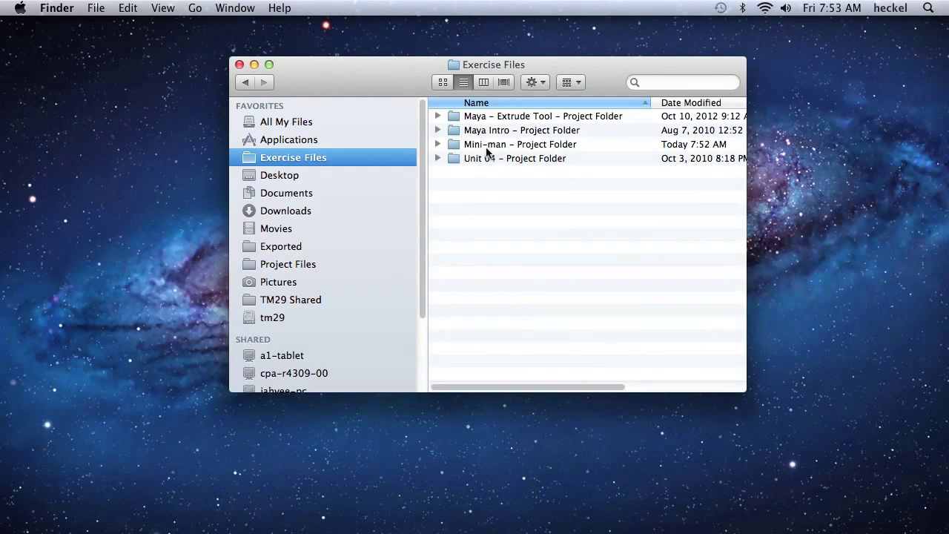
{"action": "double_click", "coordinate": [534, 145]}
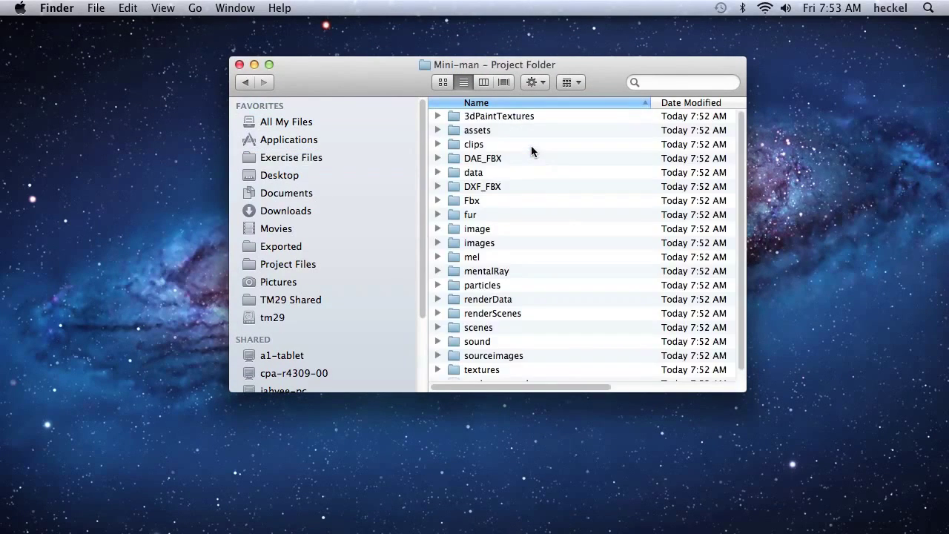
{"action": "double_click", "coordinate": [488, 356]}
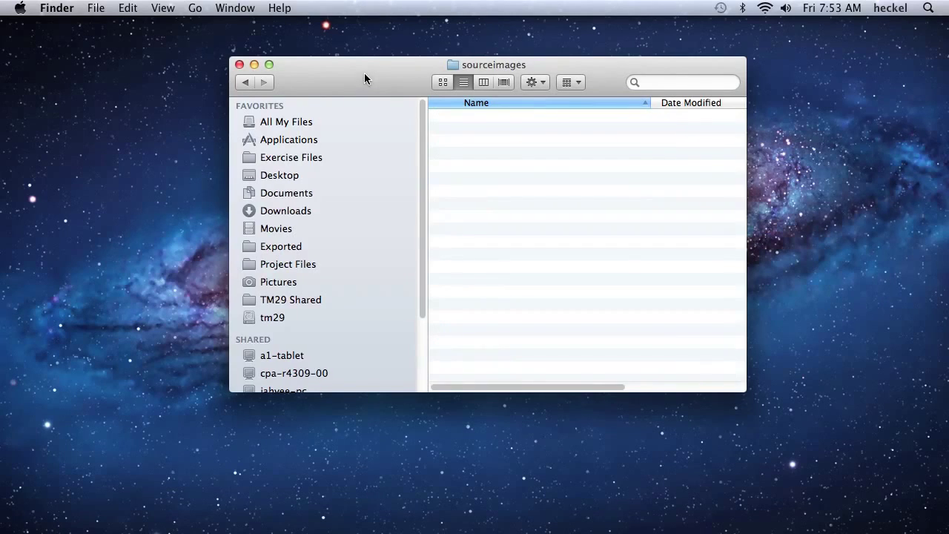
{"action": "left_click_drag", "start_coordinate": [364, 72], "coordinate": [505, 44]}
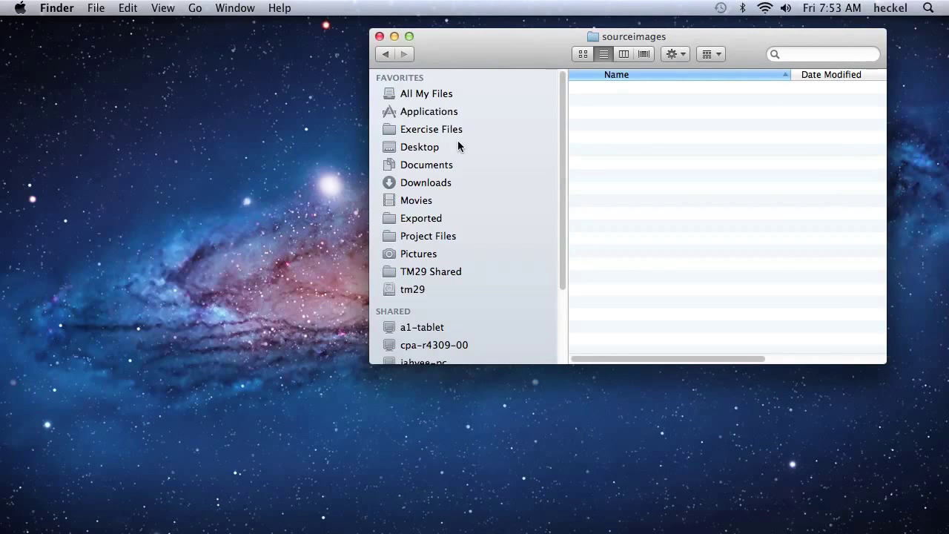
Open the Pictures folder in a second, narrower Finder window beside the sourceimages window.
{"action": "key", "text": "super+n"}
{"action": "left_click_drag", "start_coordinate": [412, 90], "coordinate": [204, 57]}
{"action": "left_click_drag", "start_coordinate": [531, 359], "coordinate": [401, 396]}
{"action": "left_click", "coordinate": [69, 249]}
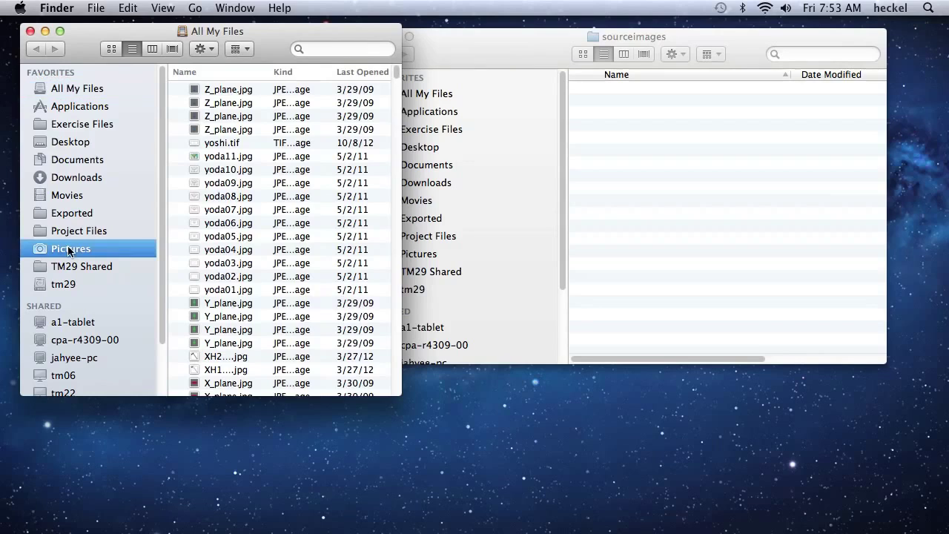
{"action": "scroll", "coordinate": [393, 149], "scroll_direction": "down", "scroll_amount": 2}
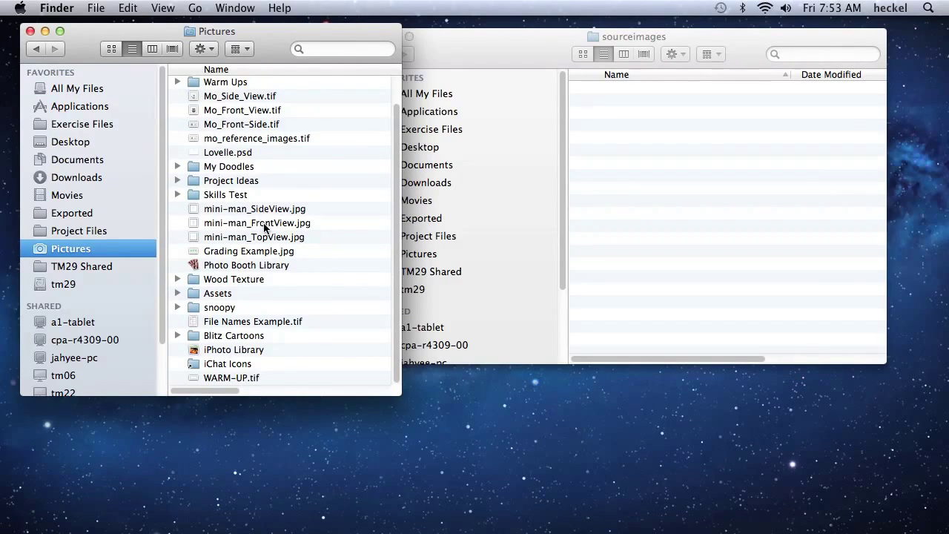
Copy mini-man_SideView.jpg, mini-man_FrontView.jpg and mini-man_TopView.jpg from Pictures into the sourceimages folder.
{"action": "left_click", "coordinate": [327, 211]}
{"action": "key", "text": "shift+Down"}
{"action": "key", "text": "shift+Down"}
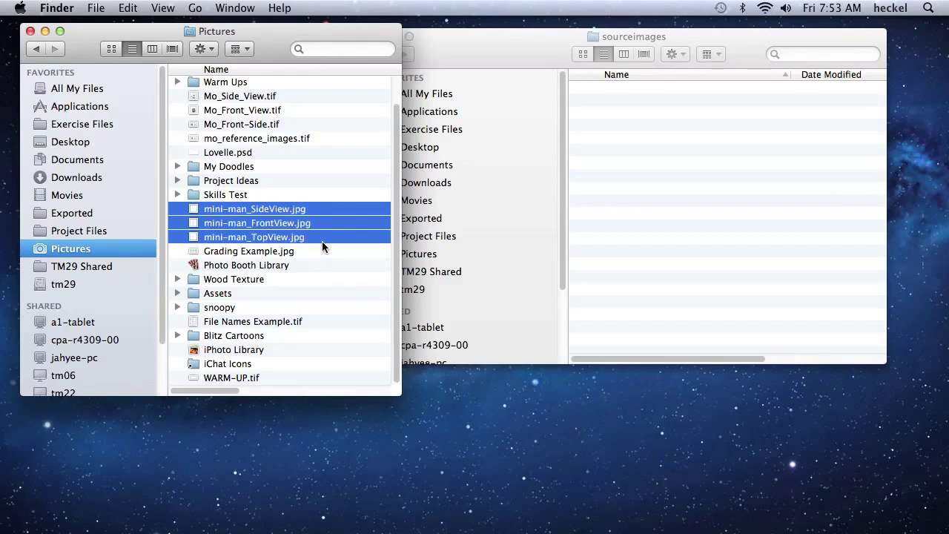
{"action": "right_click", "coordinate": [257, 226]}
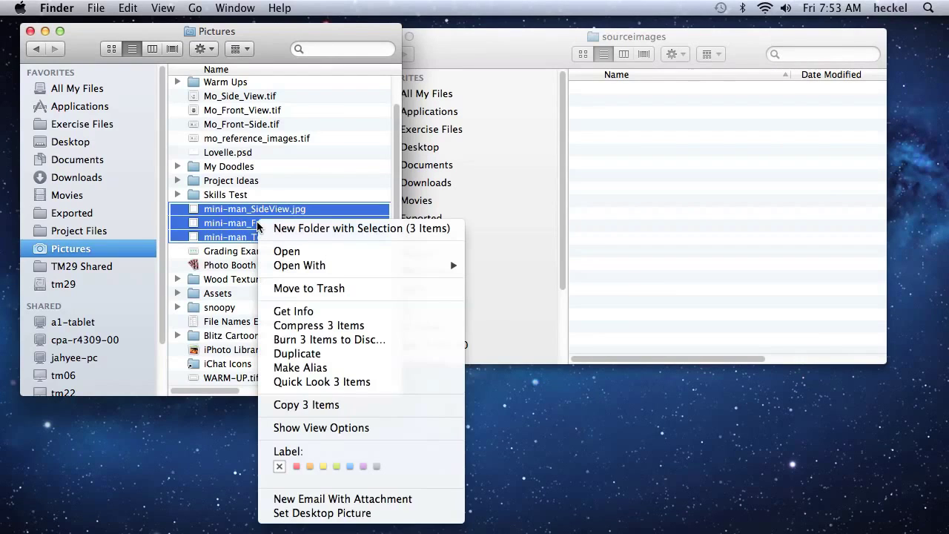
{"action": "left_click", "coordinate": [345, 410]}
{"action": "left_click", "coordinate": [657, 44]}
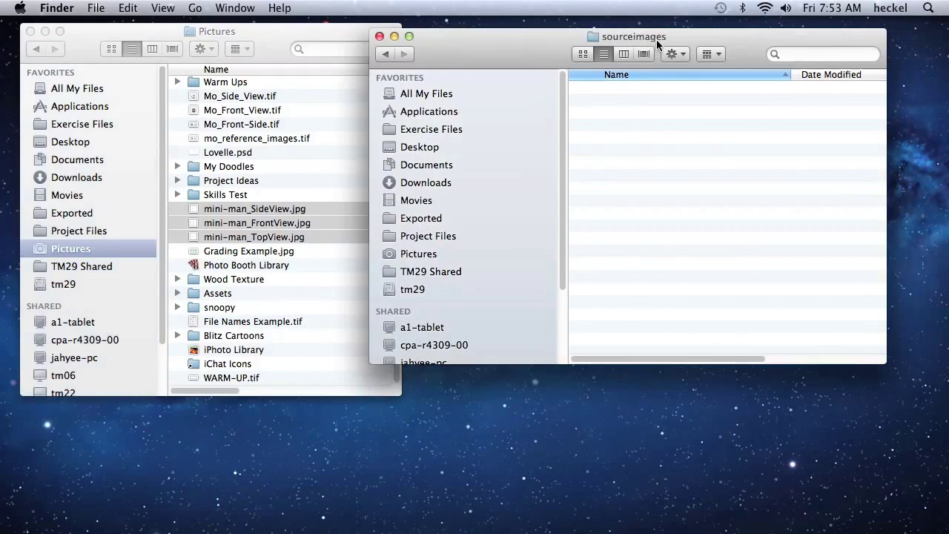
{"action": "right_click", "coordinate": [658, 142]}
{"action": "left_click", "coordinate": [696, 197]}
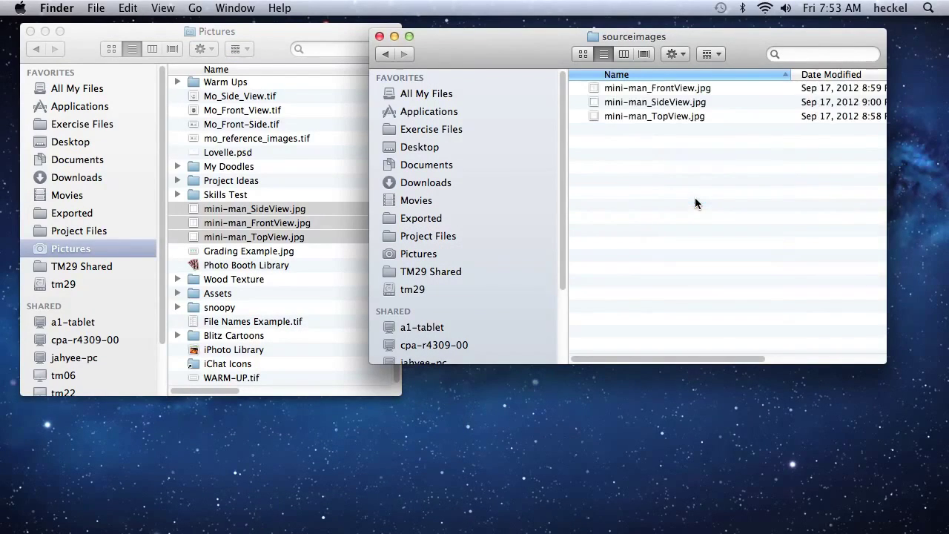
Close both Finder windows and switch back to the minimised Maya scene.
{"action": "left_click", "coordinate": [379, 37]}
{"action": "left_click", "coordinate": [30, 31]}
{"action": "mouse_move", "coordinate": [882, 519]}
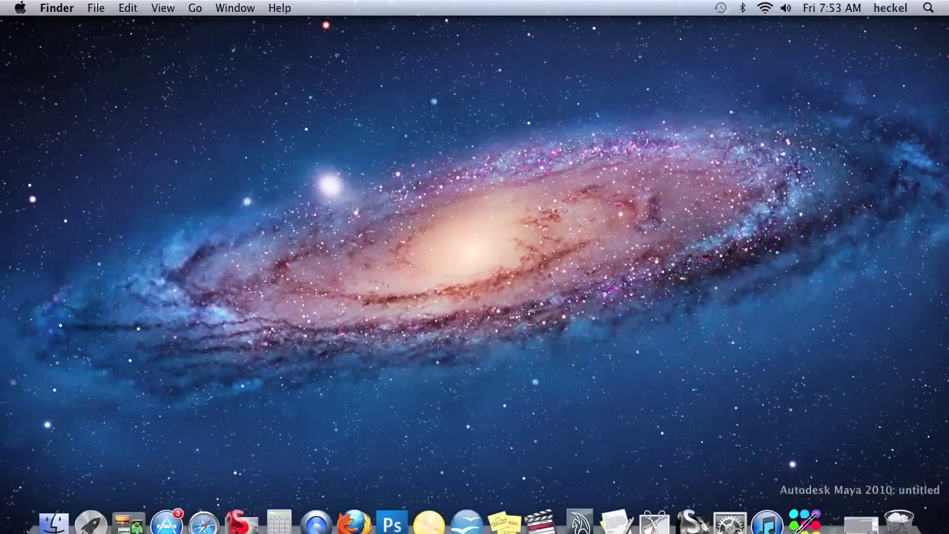
{"action": "left_click", "coordinate": [857, 512]}
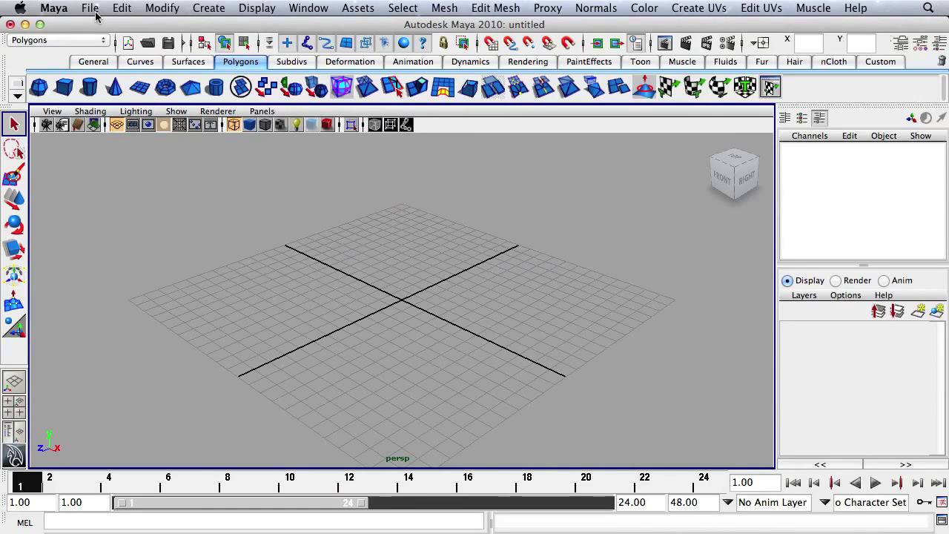
Create a polygon plane in the four-view layout and set its Subdivisions Width and Height to 1.
{"action": "key", "text": "space"}
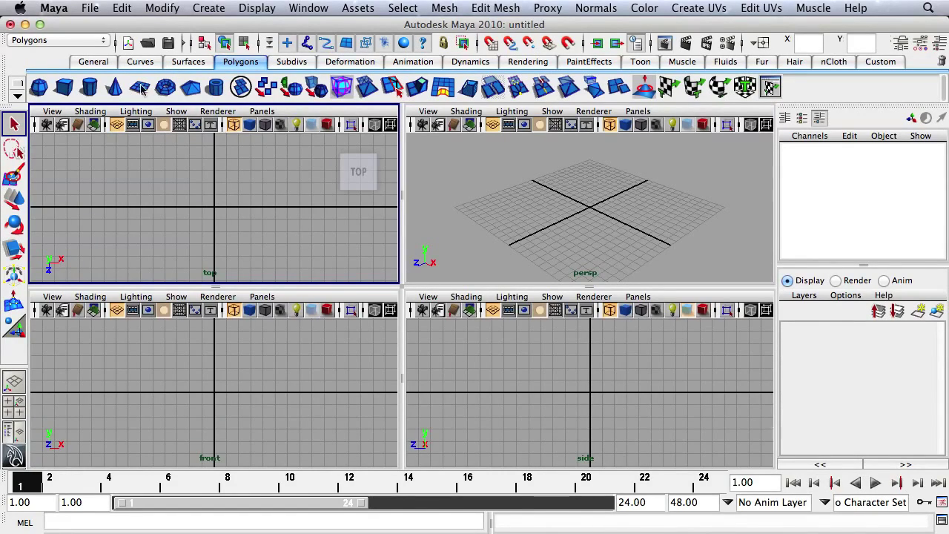
{"action": "left_click", "coordinate": [141, 88]}
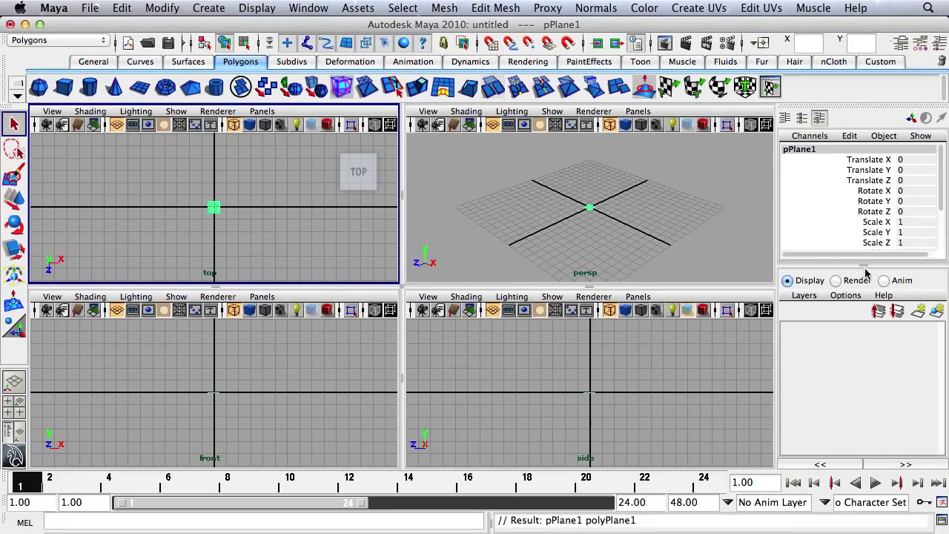
{"action": "scroll", "coordinate": [941, 159], "scroll_direction": "down", "scroll_amount": 3}
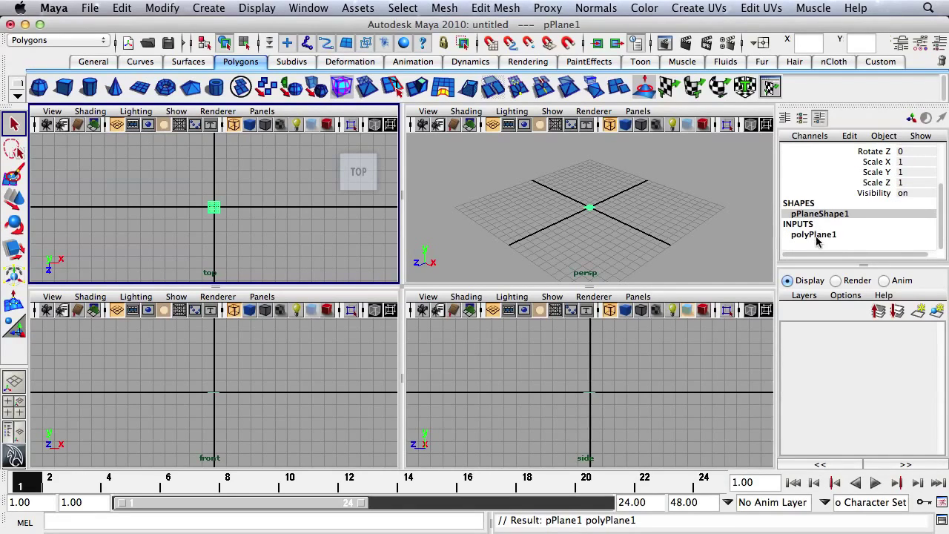
{"action": "left_click", "coordinate": [815, 236]}
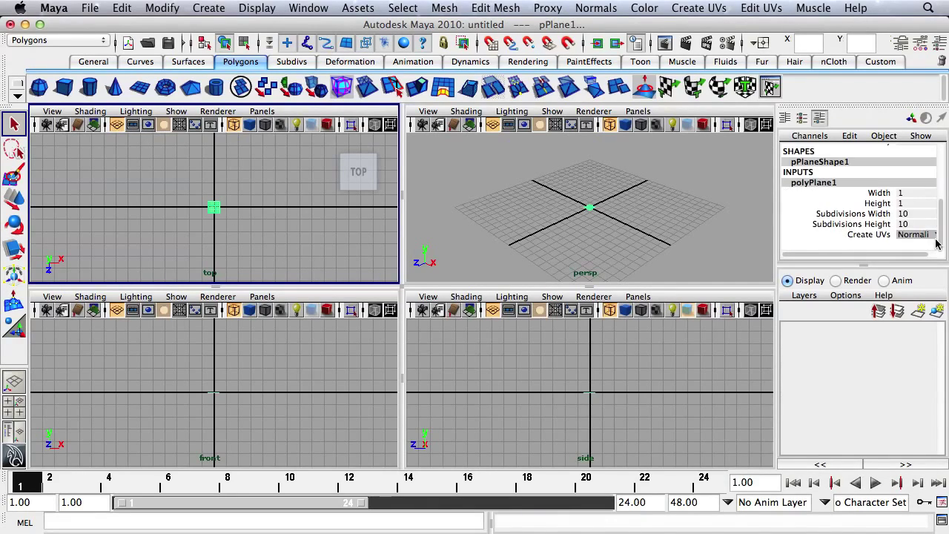
{"action": "scroll", "coordinate": [921, 220], "scroll_direction": "down", "scroll_amount": 2}
{"action": "left_click_drag", "start_coordinate": [919, 213], "coordinate": [917, 225]}
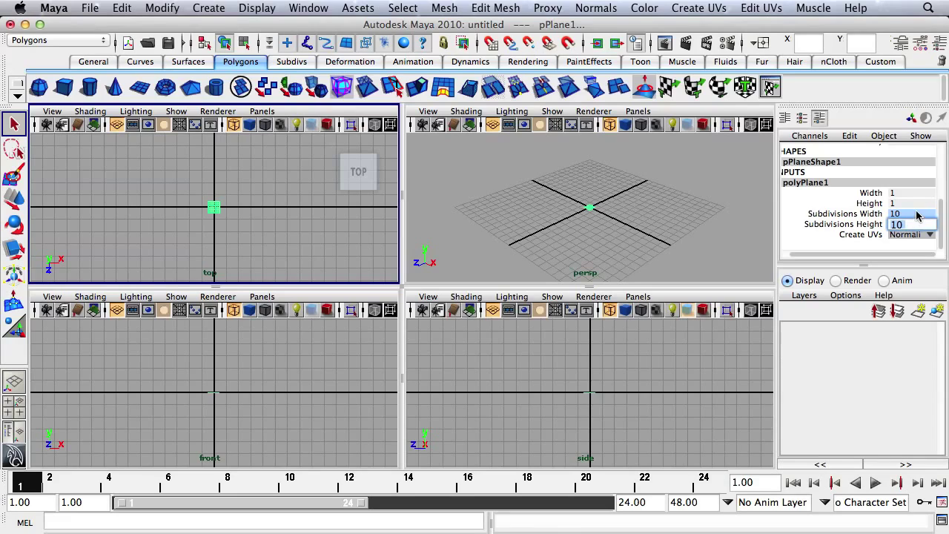
{"action": "type", "text": "1"}
{"action": "key", "text": "Return"}
Set the polygon plane's width and height to 10.
{"action": "left_click", "coordinate": [901, 194]}
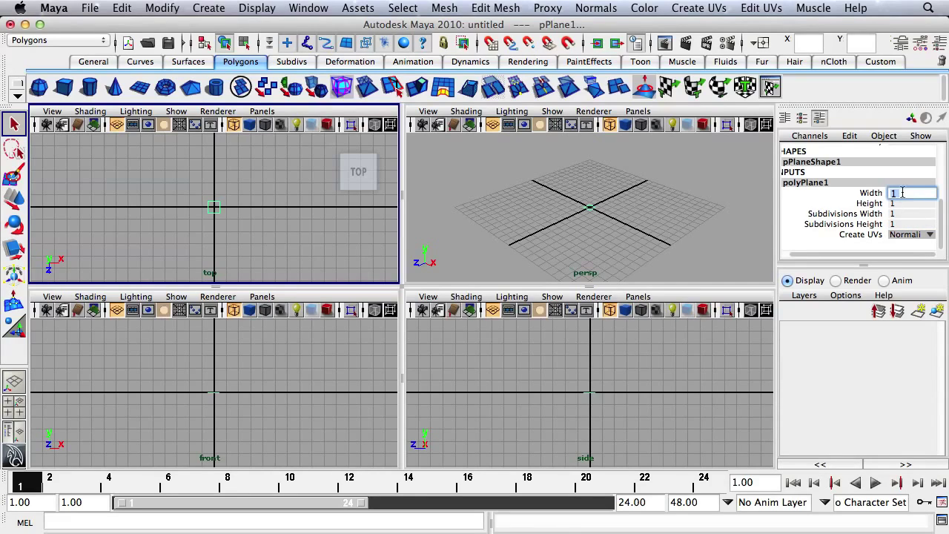
{"action": "type", "text": "10"}
{"action": "key", "text": "Return"}
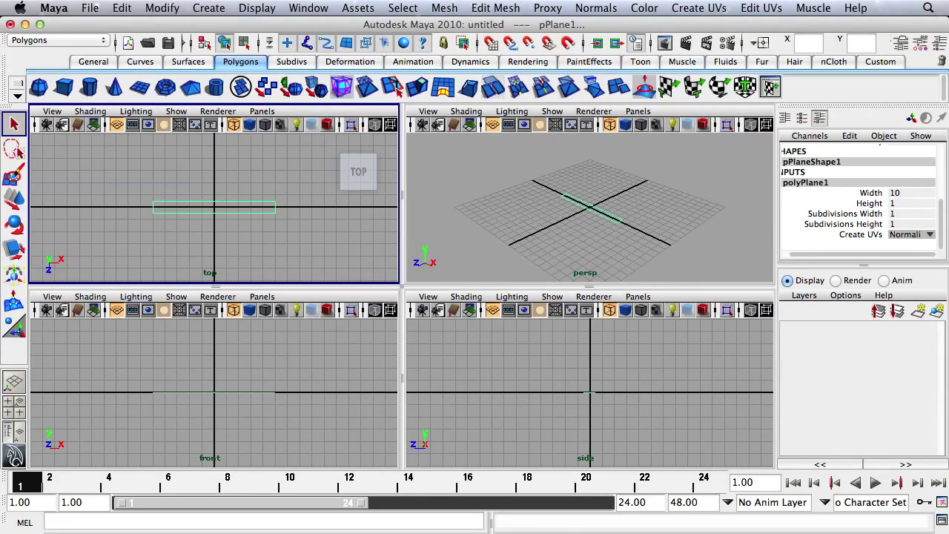
{"action": "left_click", "coordinate": [901, 204]}
{"action": "key", "text": "Return"}
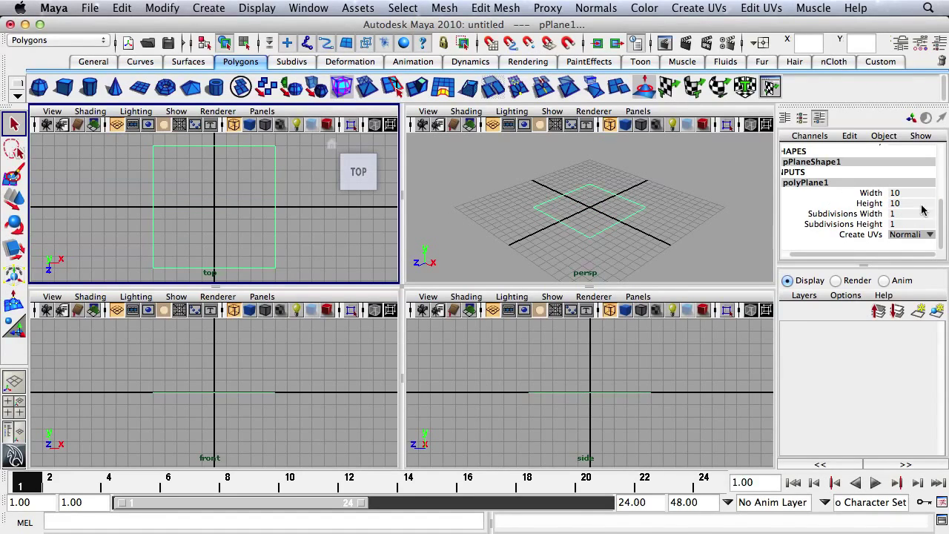
Rename the polygon plane as TopViewPlane.
{"action": "left_click_drag", "start_coordinate": [946, 213], "coordinate": [944, 141]}
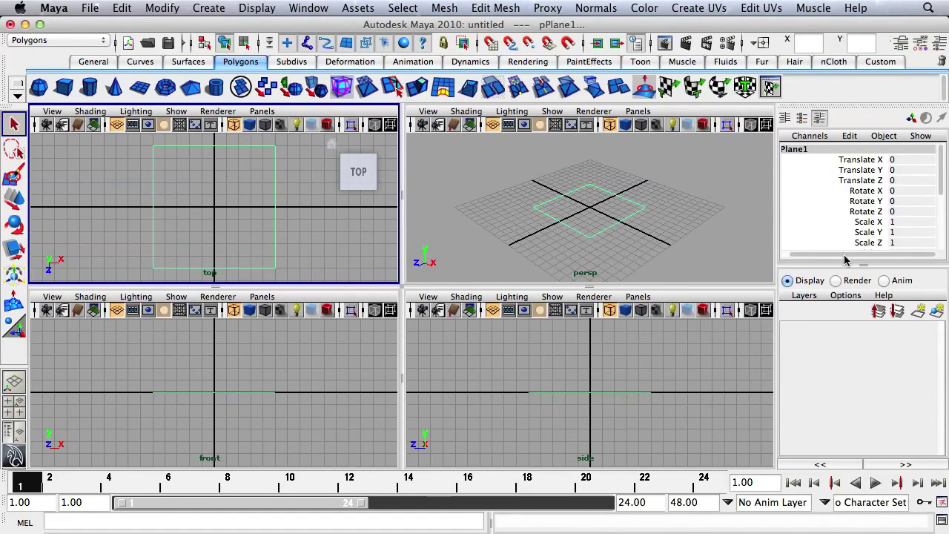
{"action": "left_click", "coordinate": [823, 150]}
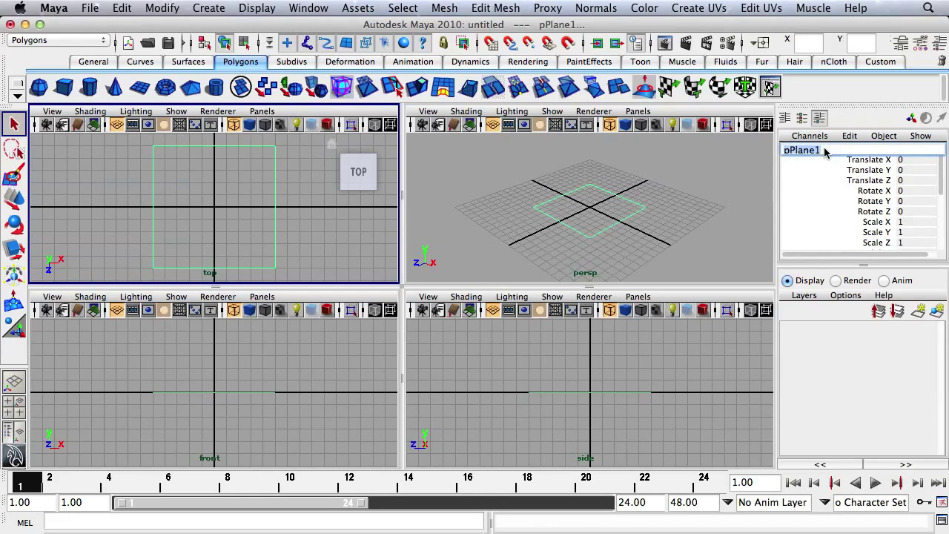
{"action": "type", "text": "TopViewPlane"}
{"action": "key", "text": "Return"}
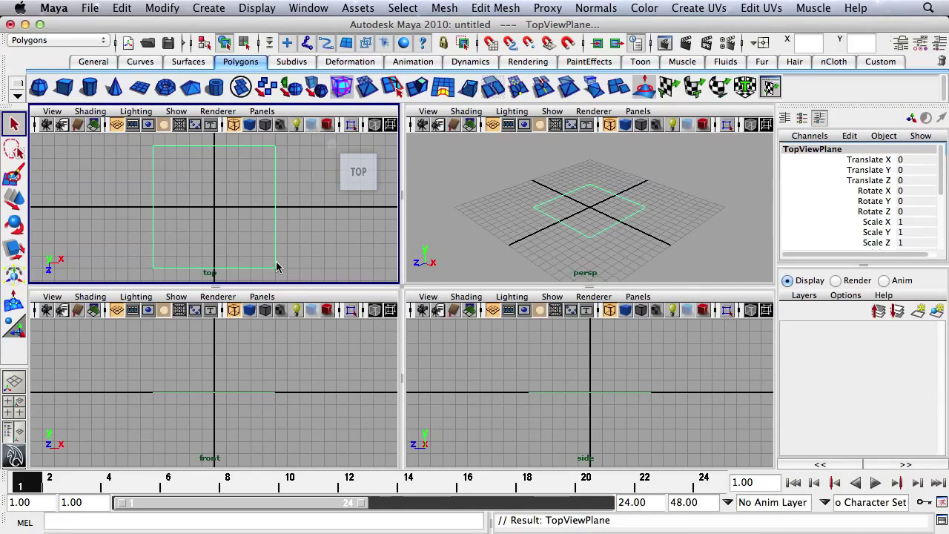
Duplicate TopViewPlane and set the copy's Rotate X to 90 so it faces the front view.
{"action": "key", "text": "ctrl+d"}
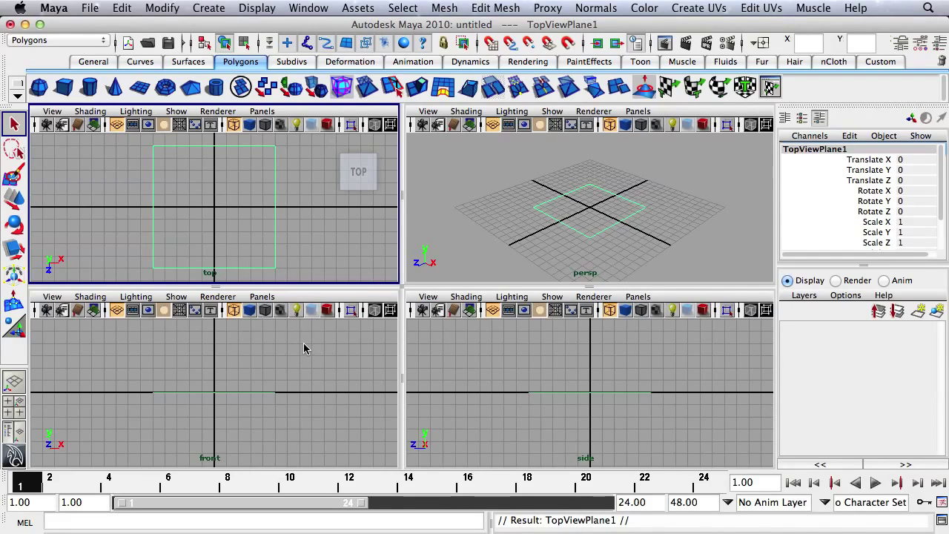
{"action": "key", "text": "e"}
{"action": "left_click_drag", "start_coordinate": [212, 338], "coordinate": [220, 414]}
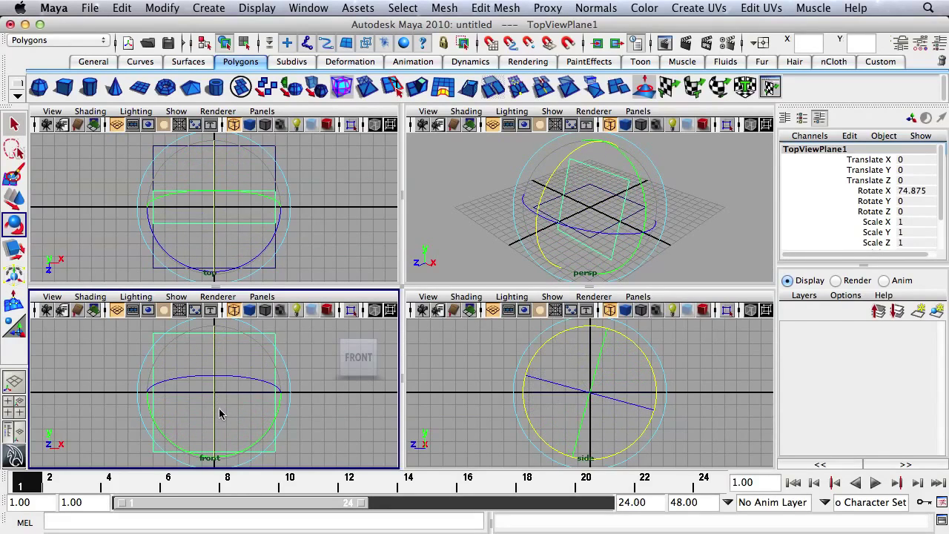
{"action": "left_click", "coordinate": [909, 191]}
{"action": "type", "text": "90"}
{"action": "key", "text": "Return"}
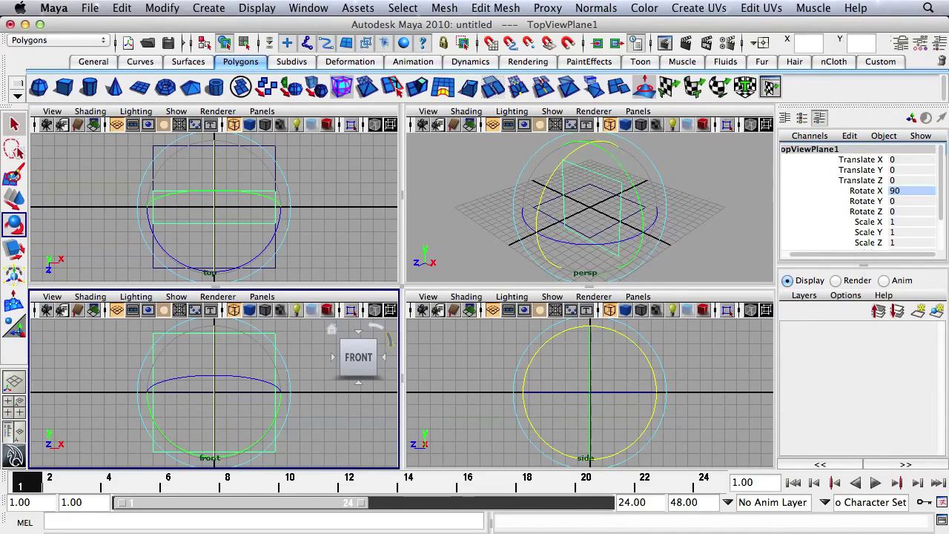
Rename the duplicated plane that faces the front view as FrontViewPlane.
{"action": "double_click", "coordinate": [842, 151]}
{"action": "type", "text": "Front"}
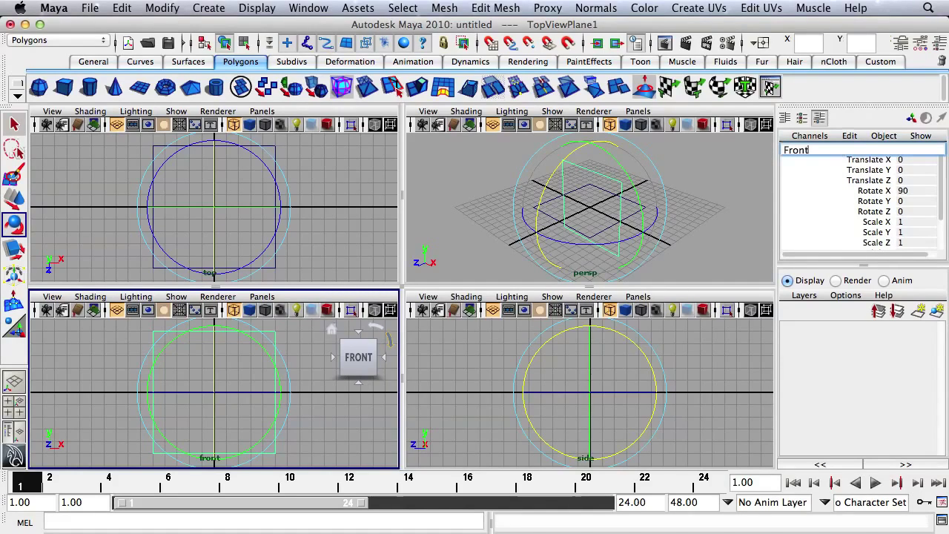
{"action": "type", "text": "ViewPlane"}
{"action": "key", "text": "Return"}
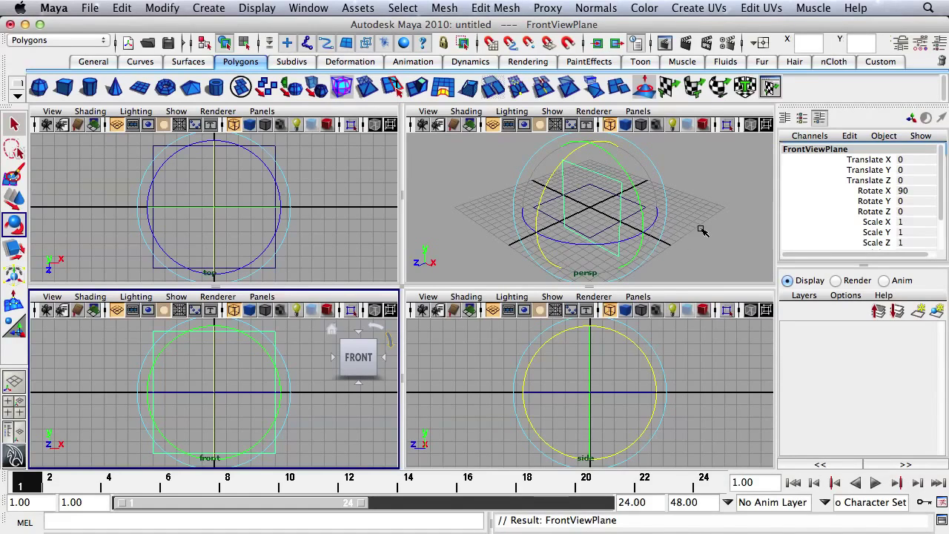
Duplicate FrontViewPlane and set the copy's Rotate Y to -90 so it faces the side view.
{"action": "key", "text": "super+d"}
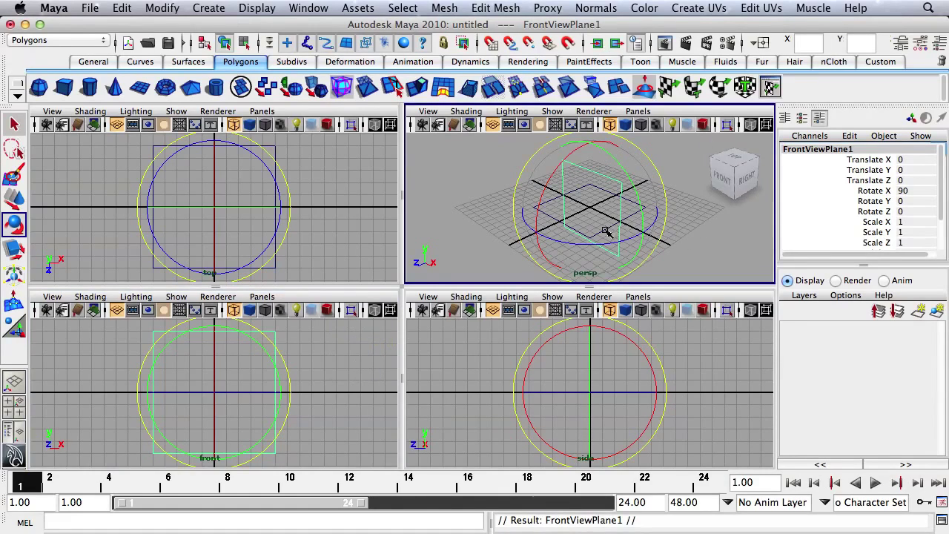
{"action": "left_click_drag", "start_coordinate": [583, 247], "coordinate": [637, 241]}
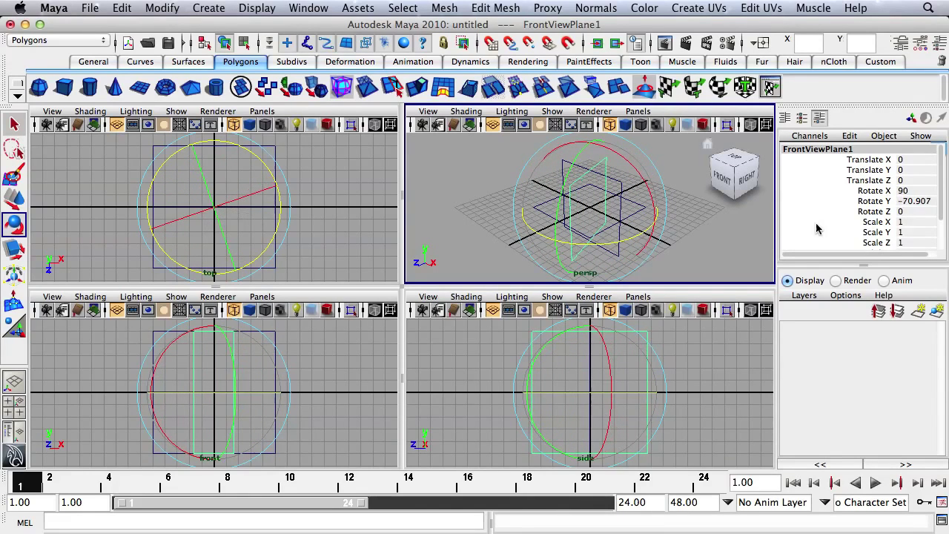
{"action": "left_click", "coordinate": [921, 201]}
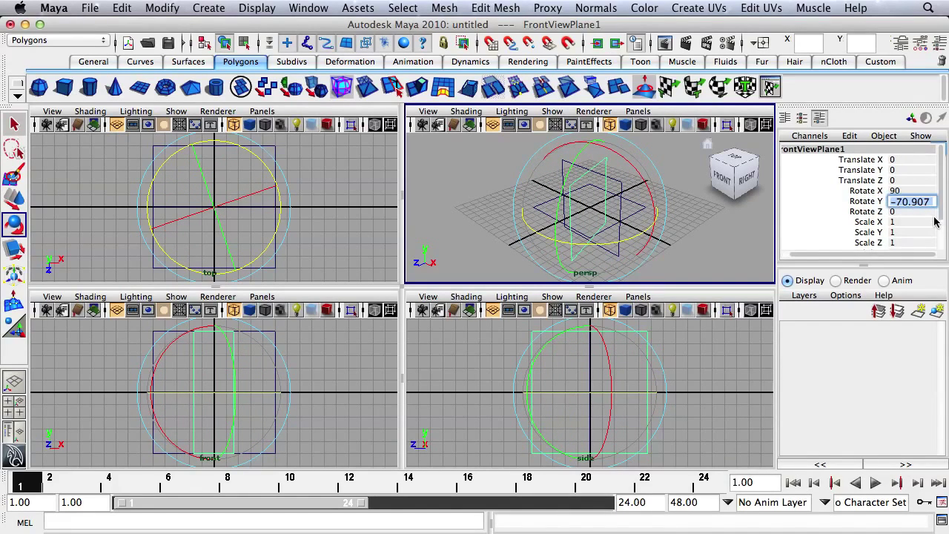
{"action": "type", "text": "-90"}
{"action": "key", "text": "Return"}
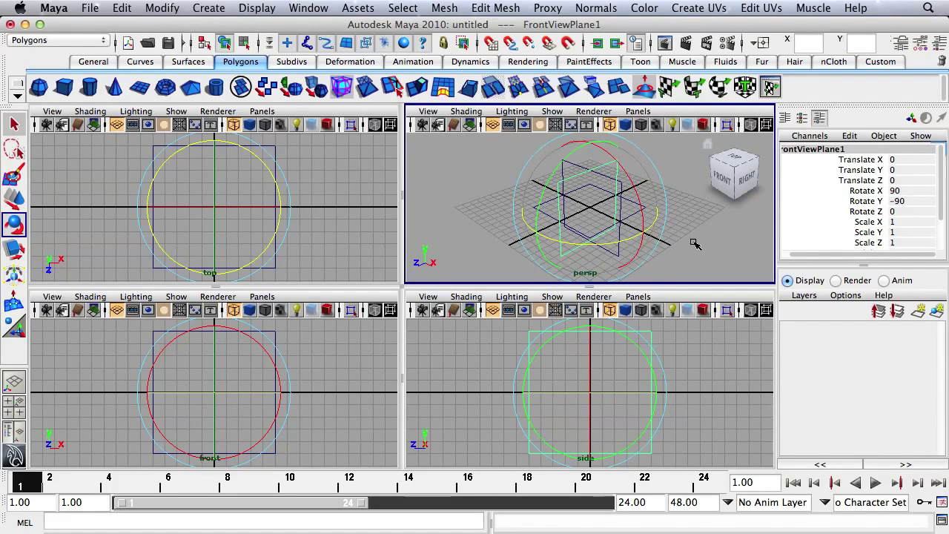
{"action": "left_click", "coordinate": [695, 243]}
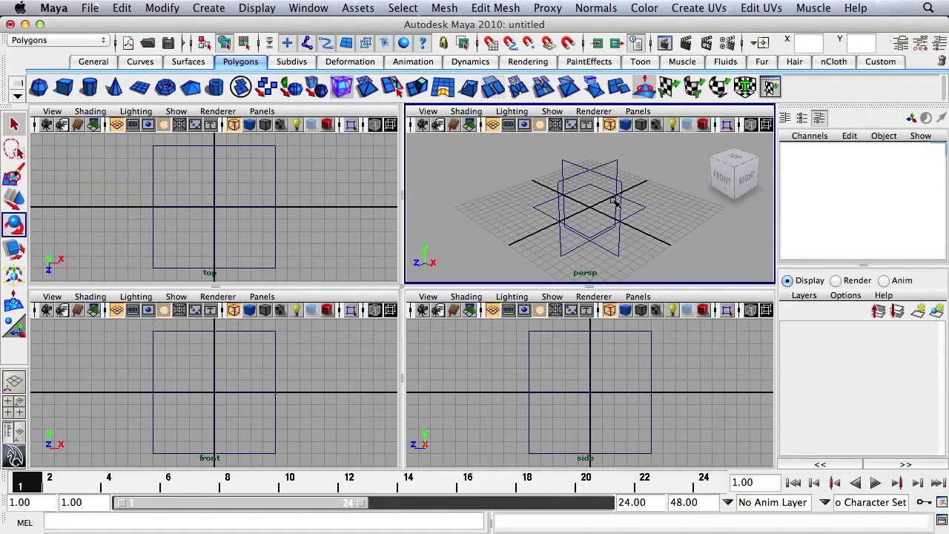
Switch the perspective, top, front and side views to smooth shaded display.
{"action": "key", "text": "5"}
{"action": "key", "text": "5"}
{"action": "key", "text": "5"}
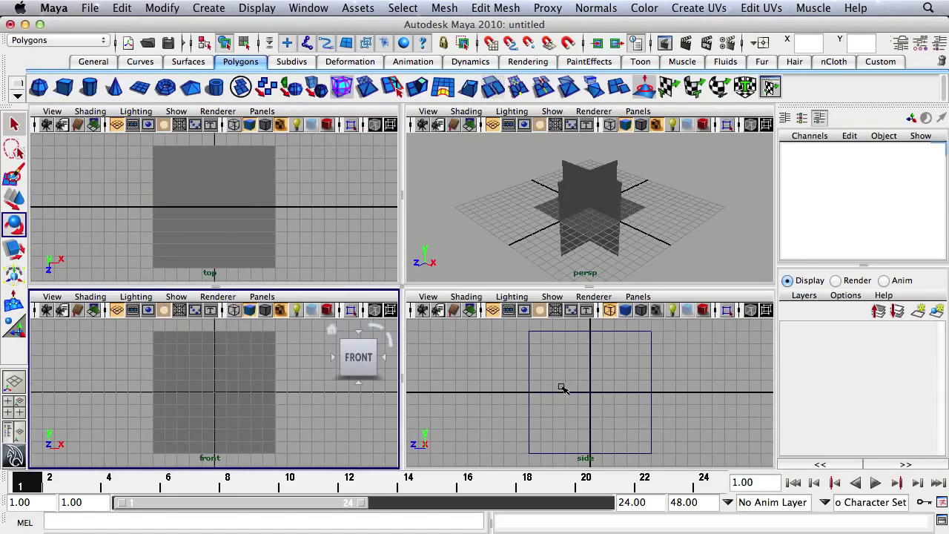
{"action": "key", "text": "5"}
Move the side-facing plane along X and set its Translate X to -5.
{"action": "left_click", "coordinate": [591, 194]}
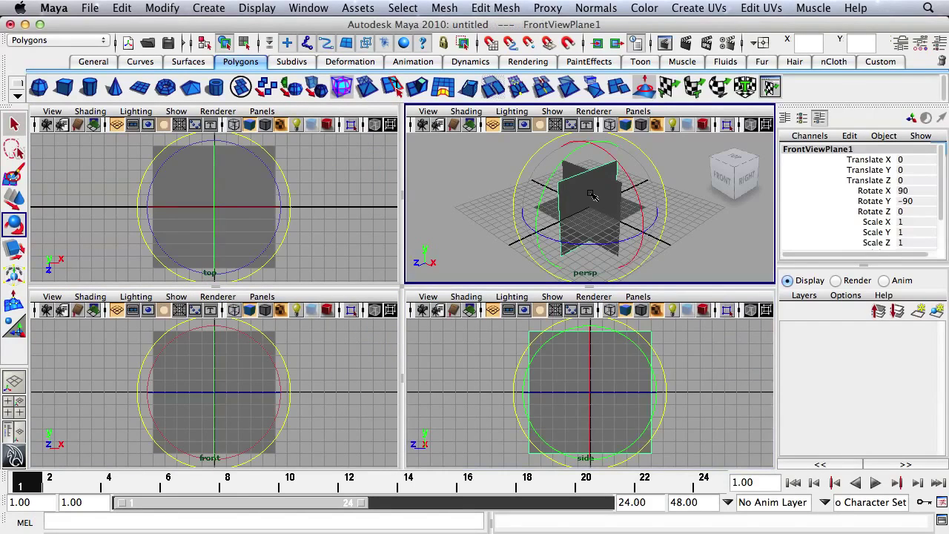
{"action": "key", "text": "w"}
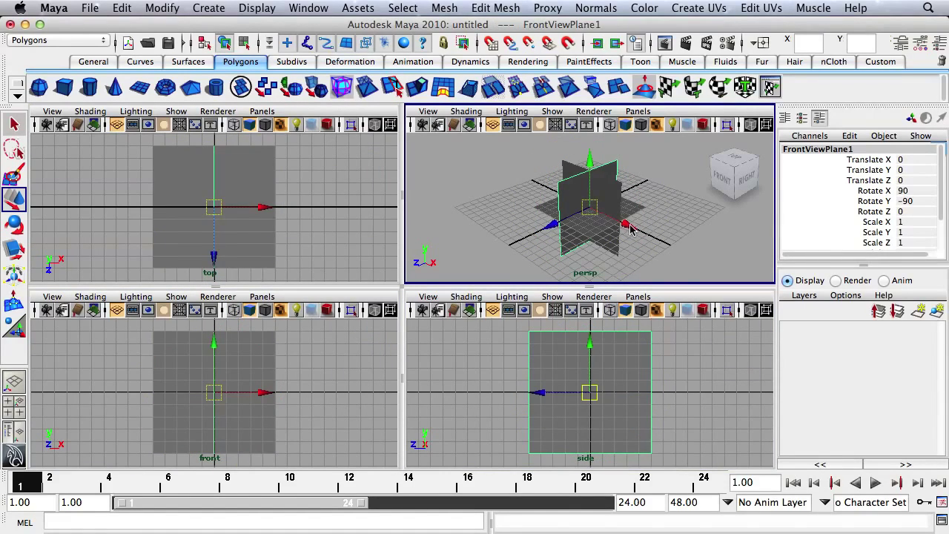
{"action": "left_click_drag", "start_coordinate": [630, 230], "coordinate": [593, 212]}
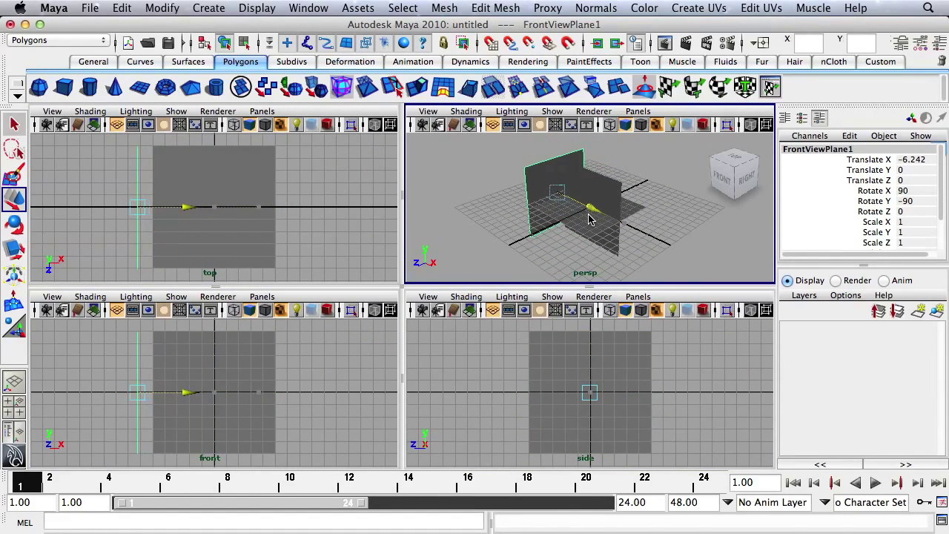
{"action": "double_click", "coordinate": [924, 164]}
{"action": "type", "text": "+"}
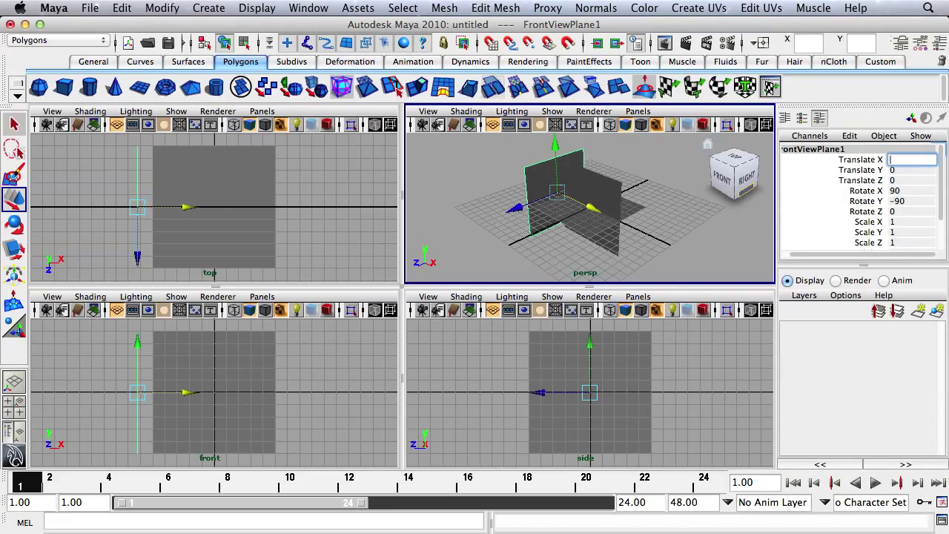
{"action": "type", "text": "5"}
{"action": "key", "text": "Return"}
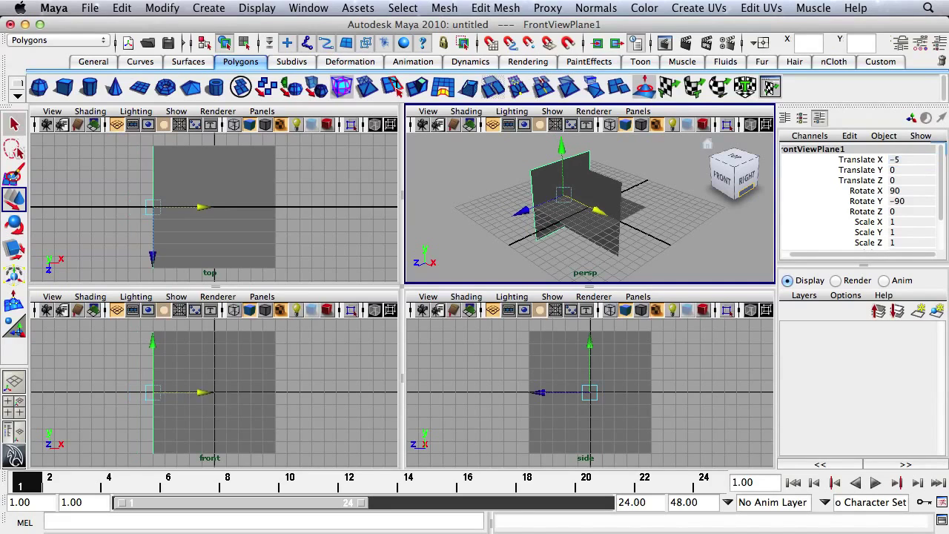
Set FrontViewPlane's Translate Z to -5 to place it at the back of the grid.
{"action": "left_click", "coordinate": [620, 199]}
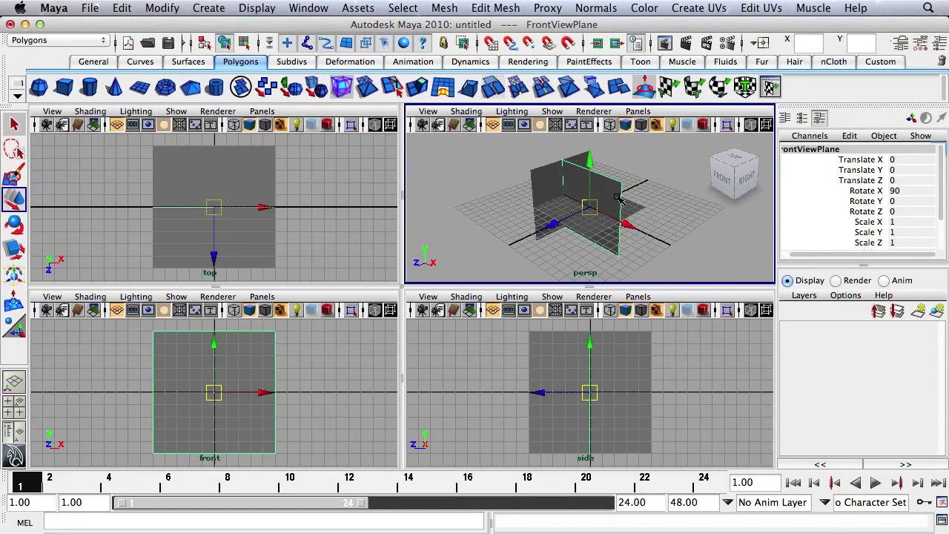
{"action": "double_click", "coordinate": [900, 181]}
{"action": "type", "text": "-"}
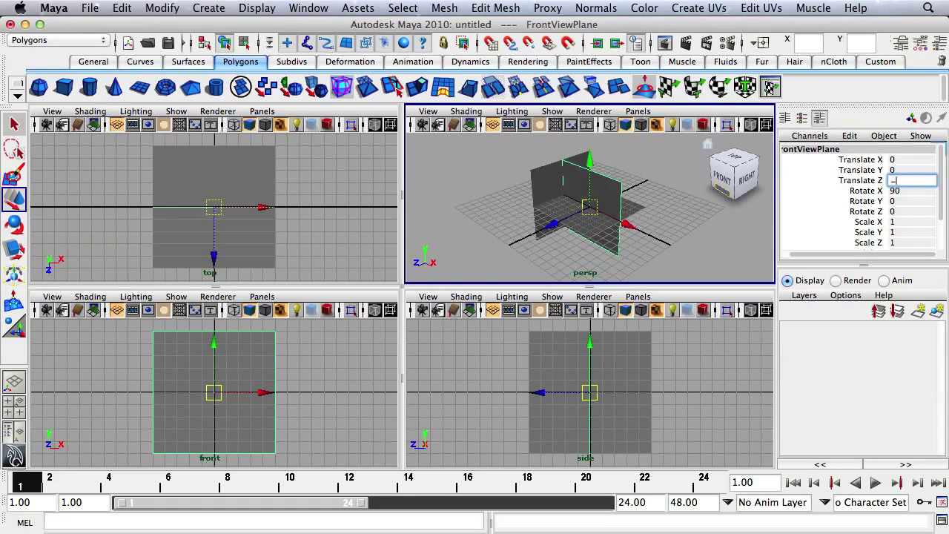
{"action": "type", "text": "5"}
{"action": "key", "text": "Return"}
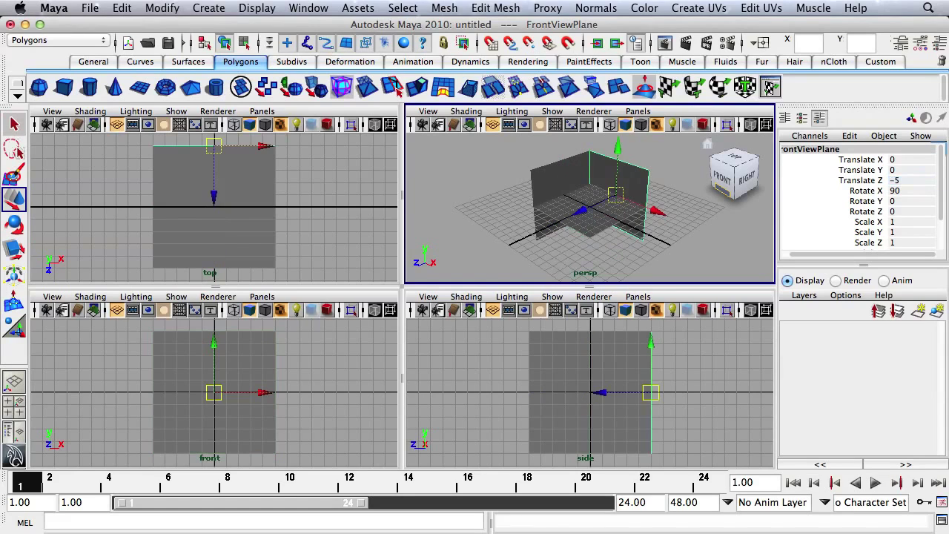
Set TopViewPlane's Translate Y to -5 so it forms the floor beneath the two upright planes.
{"action": "left_click", "coordinate": [583, 229]}
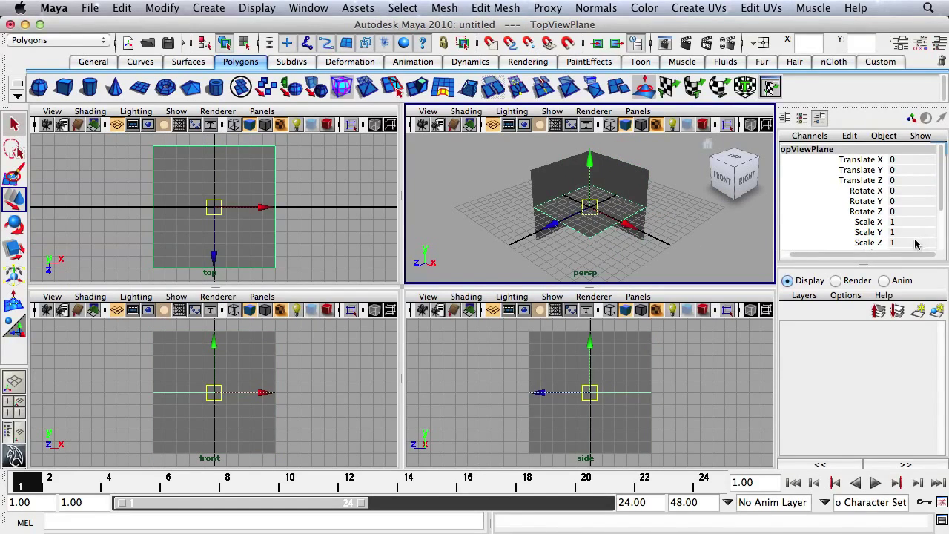
{"action": "left_click", "coordinate": [906, 170]}
{"action": "type", "text": "-5"}
{"action": "key", "text": "Return"}
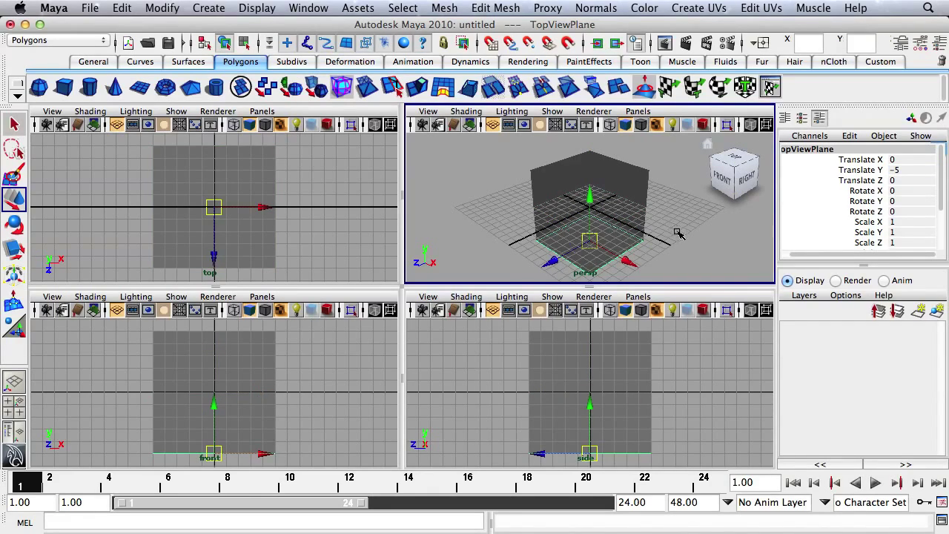
{"action": "left_click_drag", "start_coordinate": [678, 235], "coordinate": [472, 217], "text": "alt"}
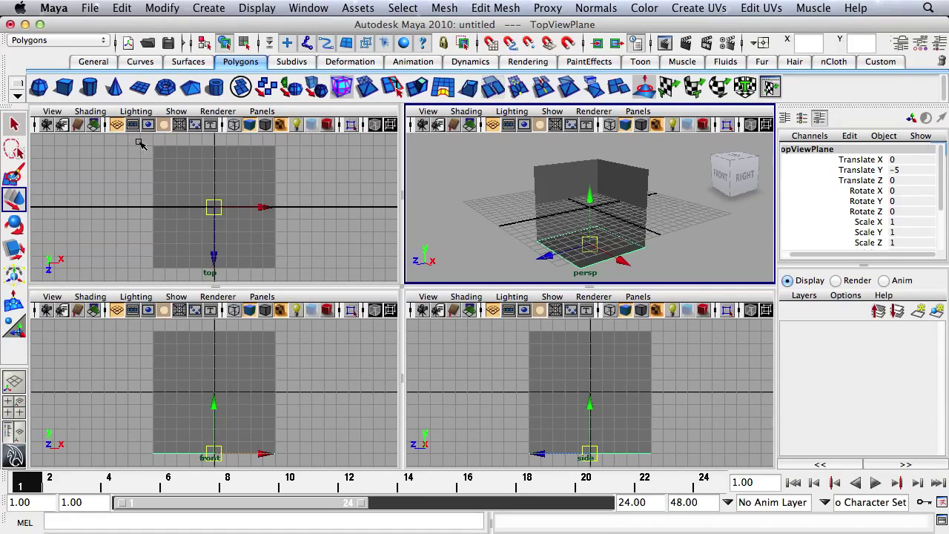
Hide the grid in the top, front and side views and deselect TopViewPlane.
{"action": "left_click", "coordinate": [116, 123]}
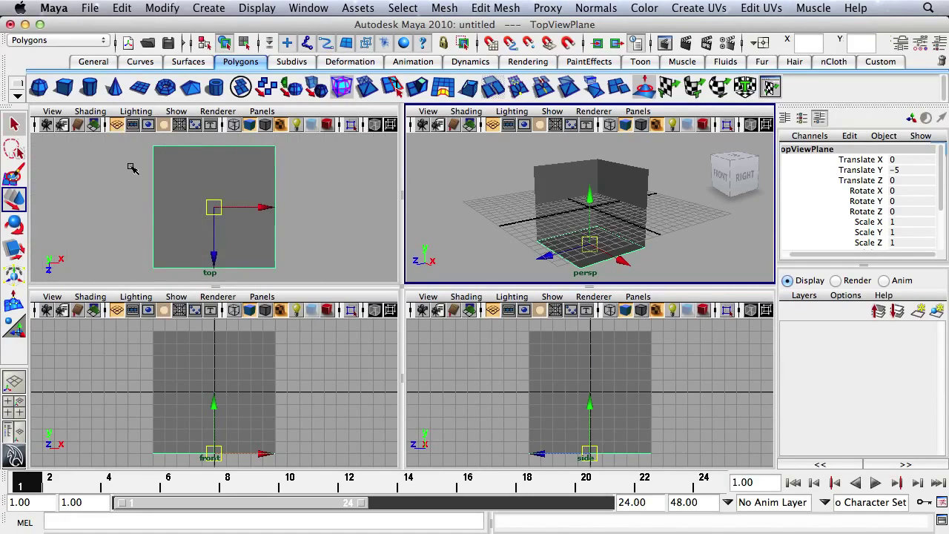
{"action": "left_click", "coordinate": [117, 309]}
{"action": "left_click", "coordinate": [493, 309]}
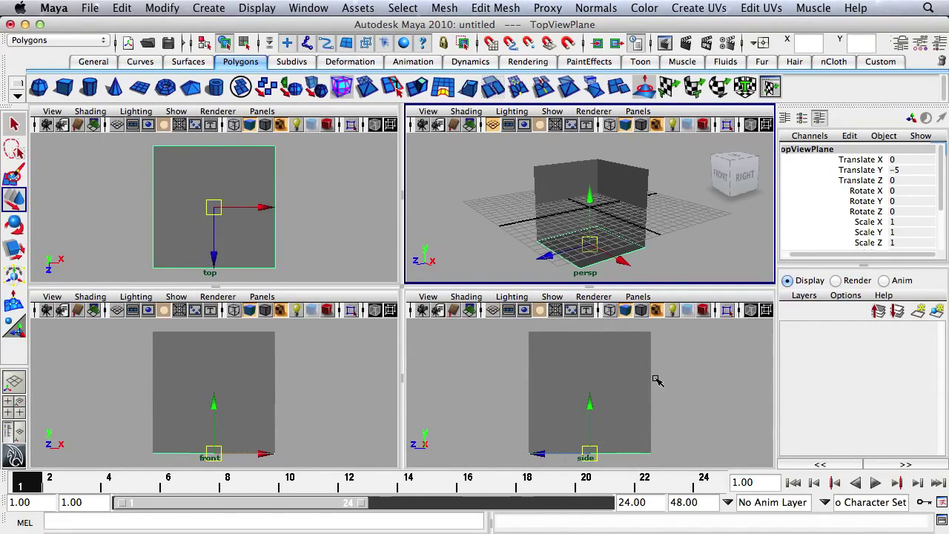
{"action": "key", "text": "q"}
{"action": "left_click", "coordinate": [697, 253]}
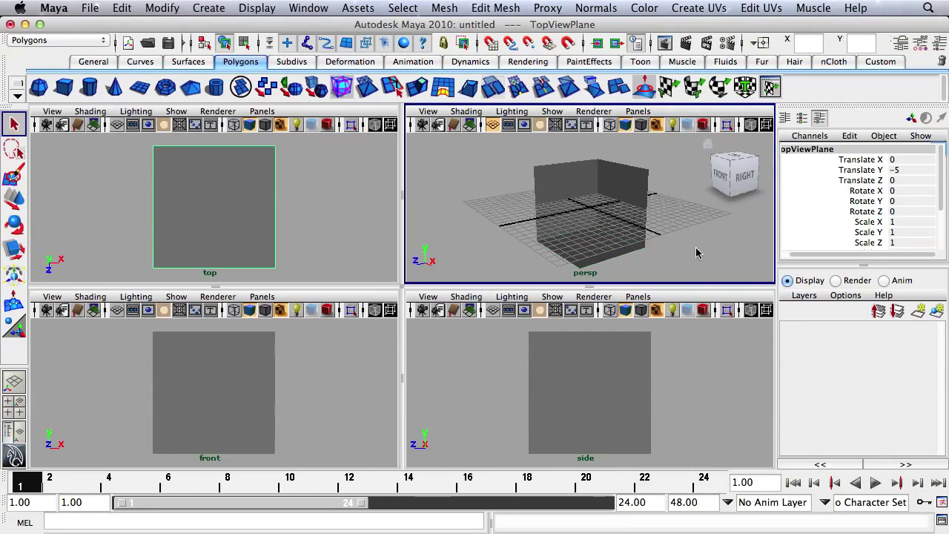
{"action": "left_click_drag", "start_coordinate": [697, 253], "coordinate": [651, 250], "text": "alt"}
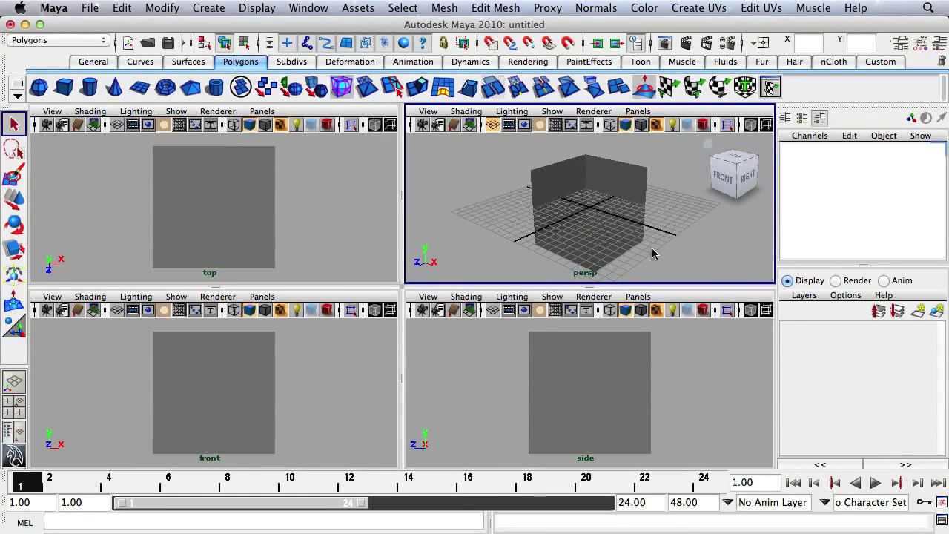
Open Hypershade beside the perspective view and create three Lambert materials.
{"action": "left_click", "coordinate": [312, 8]}
{"action": "mouse_move", "coordinate": [354, 48]}
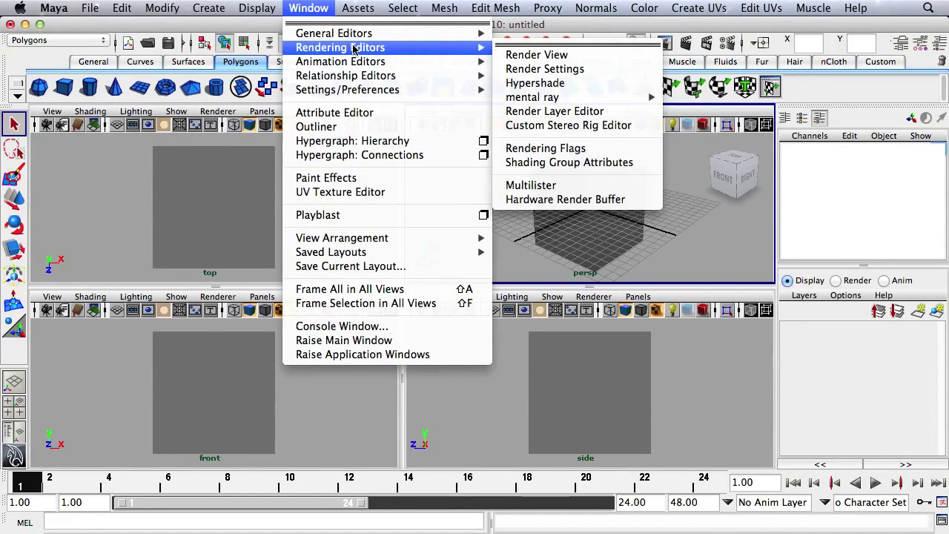
{"action": "left_click", "coordinate": [579, 87]}
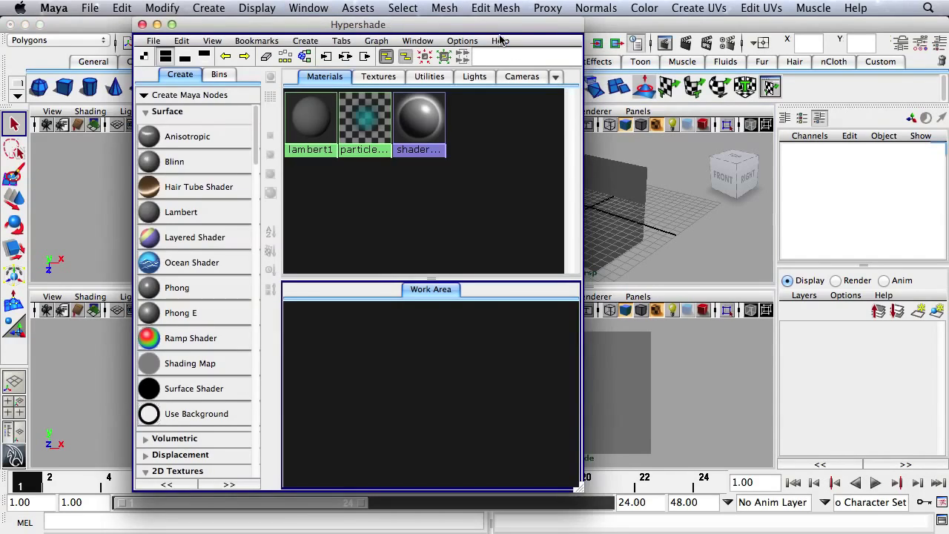
{"action": "left_click_drag", "start_coordinate": [499, 24], "coordinate": [385, 24]}
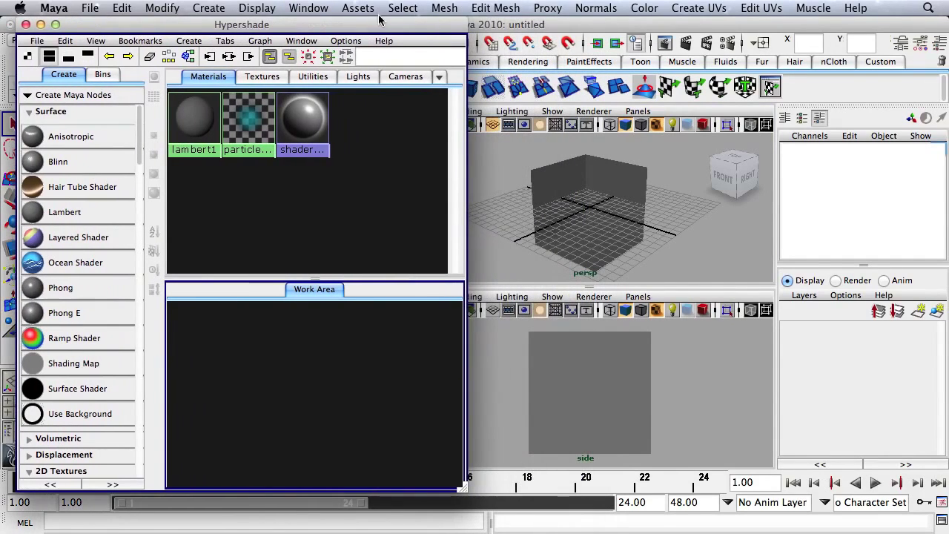
{"action": "left_click", "coordinate": [66, 212]}
{"action": "left_click", "coordinate": [66, 212]}
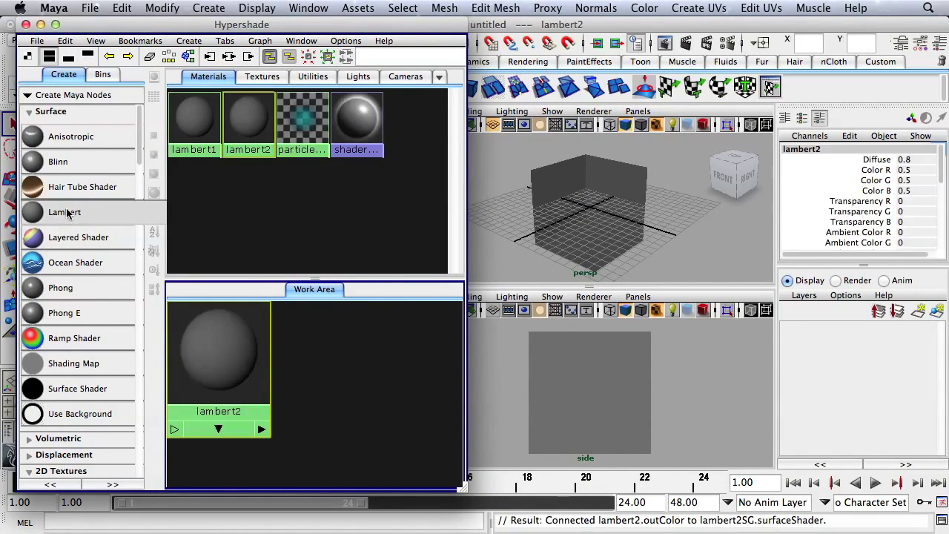
{"action": "left_click", "coordinate": [66, 212]}
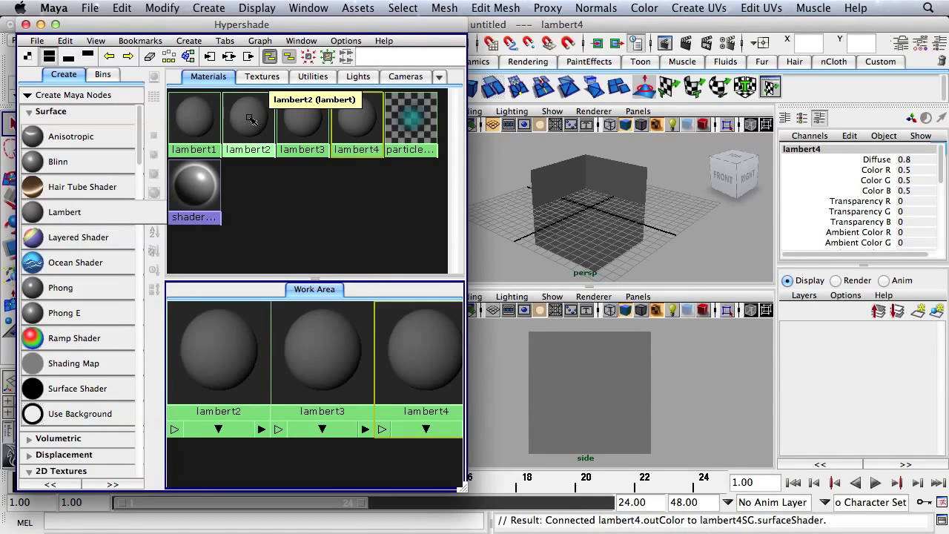
Rename the lambert2 material as Top_ref_mat.
{"action": "double_click", "coordinate": [252, 121]}
{"action": "left_click", "coordinate": [801, 184]}
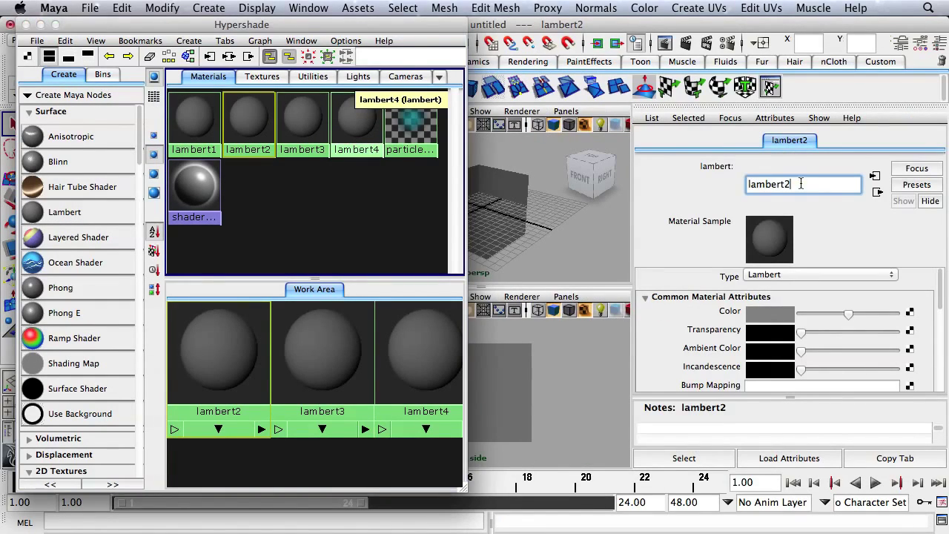
{"action": "double_click", "coordinate": [800, 184]}
{"action": "type", "text": "F"}
{"action": "key", "text": "BackSpace"}
{"action": "key", "text": "BackSpace"}
{"action": "key", "text": "BackSpace"}
{"action": "type", "text": "TOp"}
{"action": "key", "text": "BackSpace"}
{"action": "type", "text": "op_"}
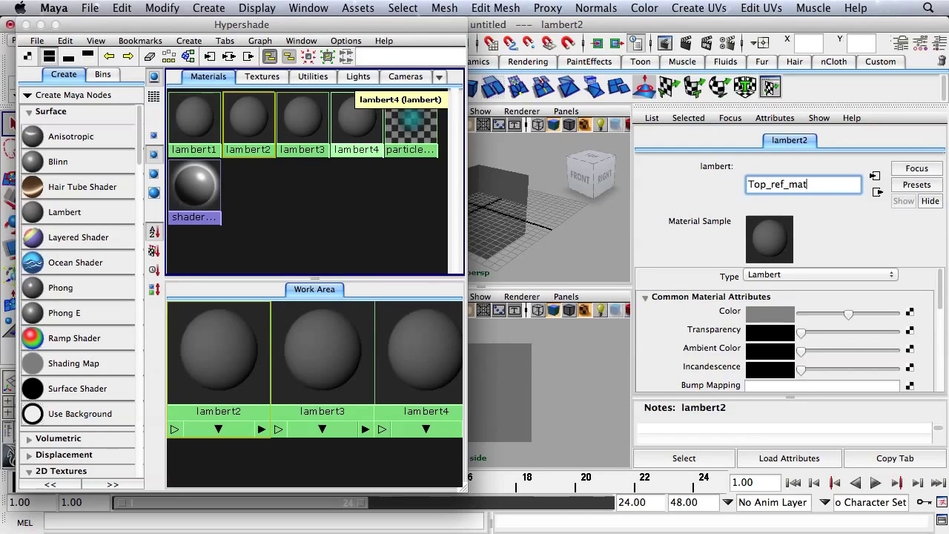
{"action": "type", "text": "ref_mat"}
{"action": "key", "text": "Return"}
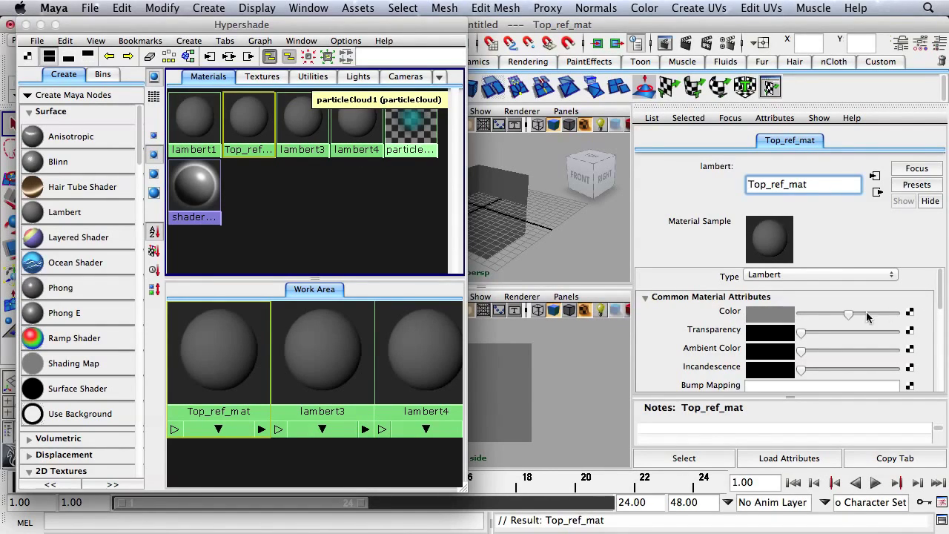
Map a File texture to the Color of Top_ref_mat and load mini-man_TopView.jpg as its image.
{"action": "left_click", "coordinate": [911, 313]}
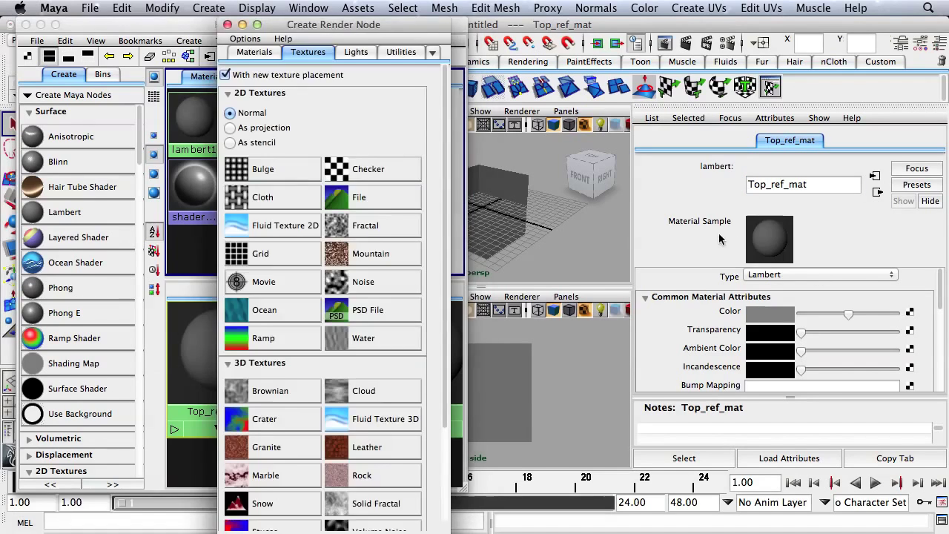
{"action": "left_click", "coordinate": [369, 197]}
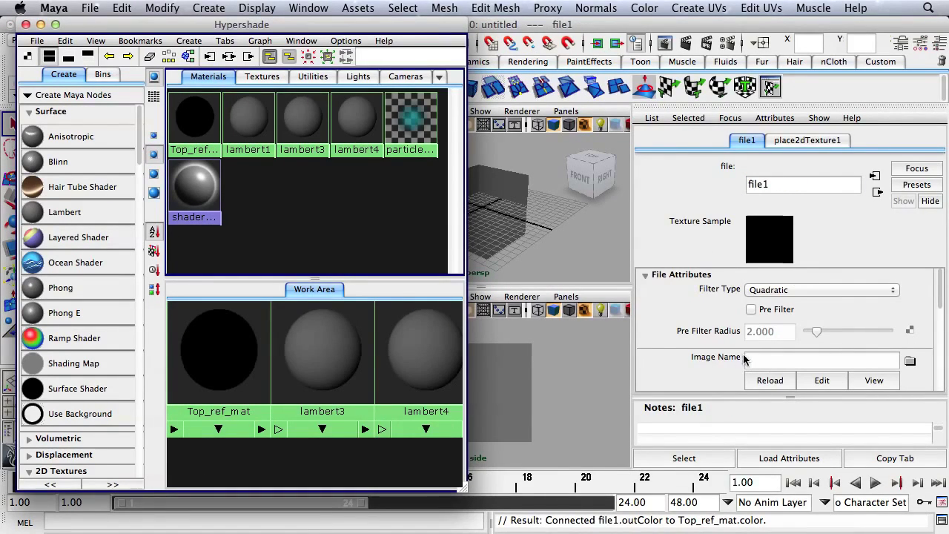
{"action": "left_click", "coordinate": [910, 361]}
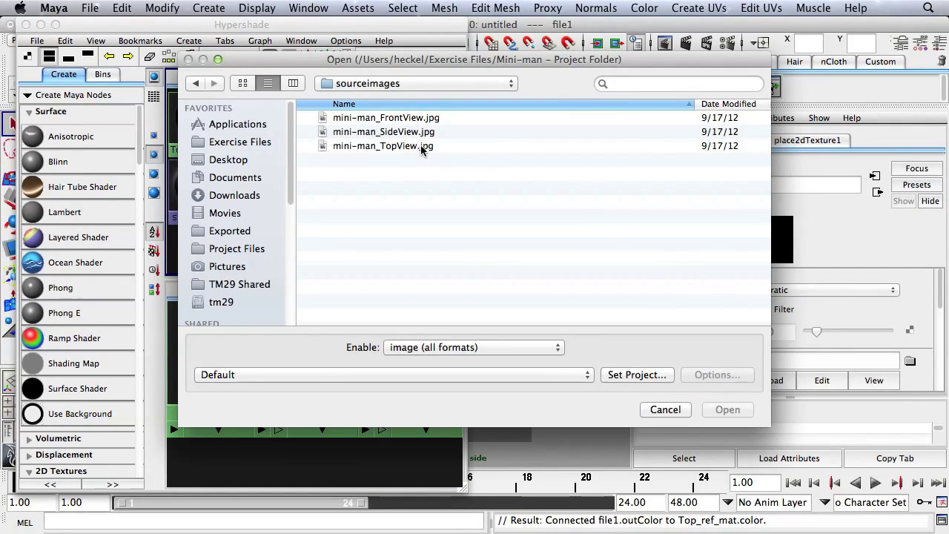
{"action": "left_click", "coordinate": [385, 146]}
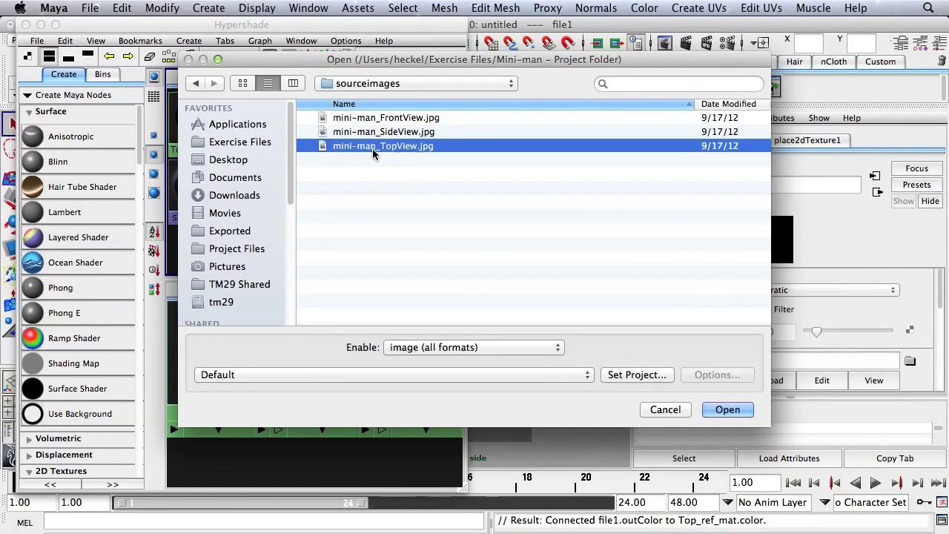
{"action": "left_click", "coordinate": [734, 412]}
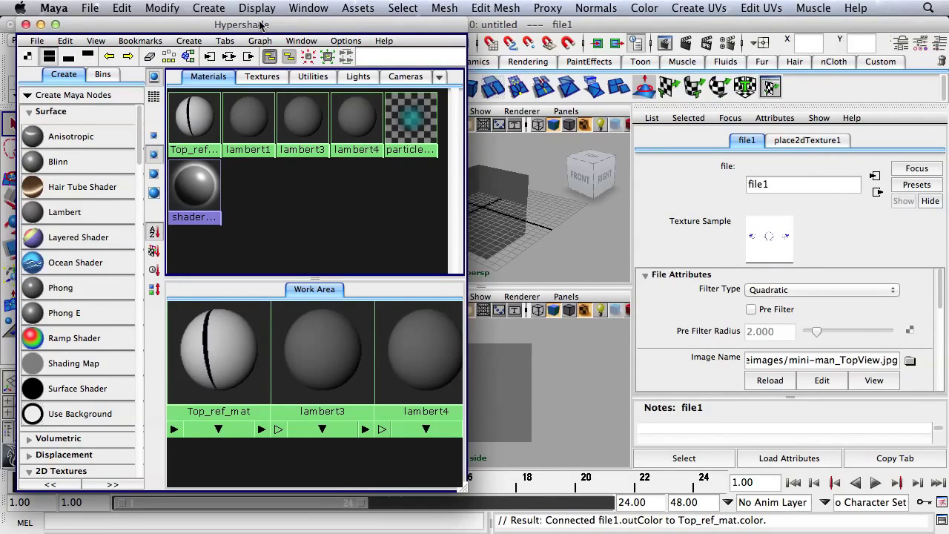
Assign Top_ref_mat to TopViewPlane in the top view, moving Hypershade aside to reach the plane.
{"action": "left_click_drag", "start_coordinate": [261, 26], "coordinate": [497, 95]}
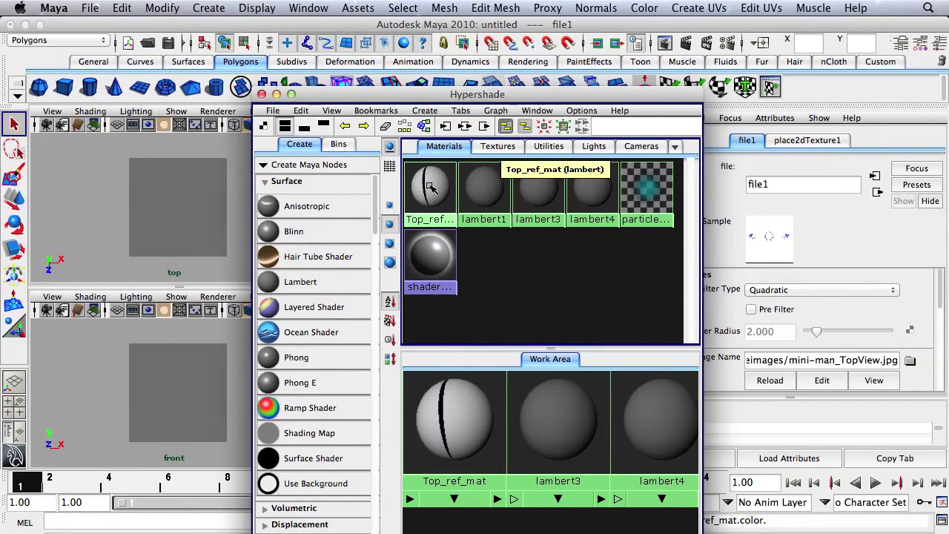
{"action": "middle_click_drag", "start_coordinate": [429, 186], "coordinate": [181, 205]}
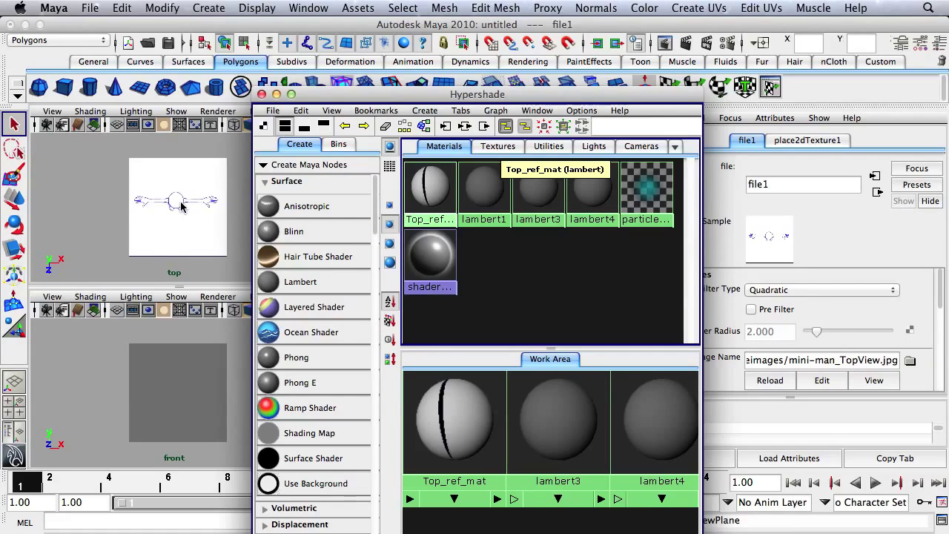
{"action": "left_click", "coordinate": [184, 187]}
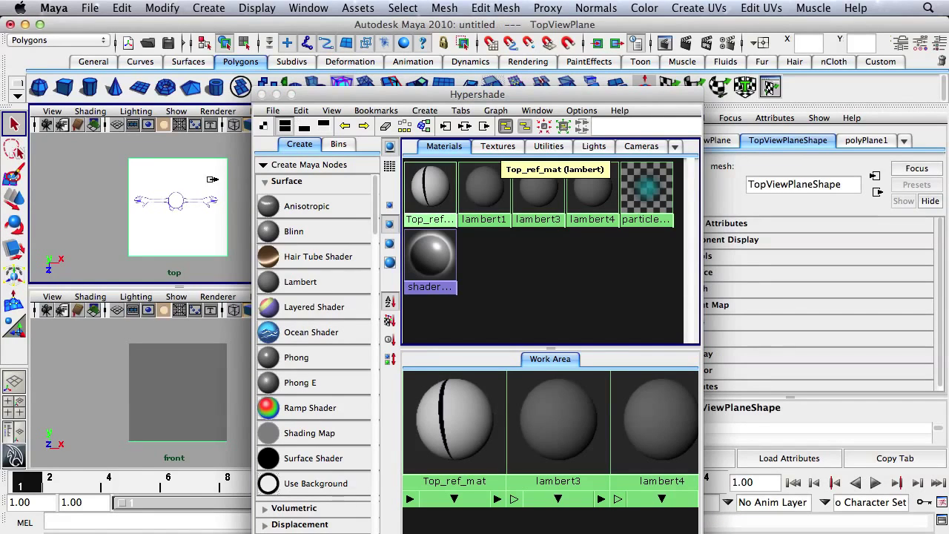
Rename the lambert3 material as front_ref_mat.
{"action": "left_click_drag", "start_coordinate": [318, 97], "coordinate": [83, 27]}
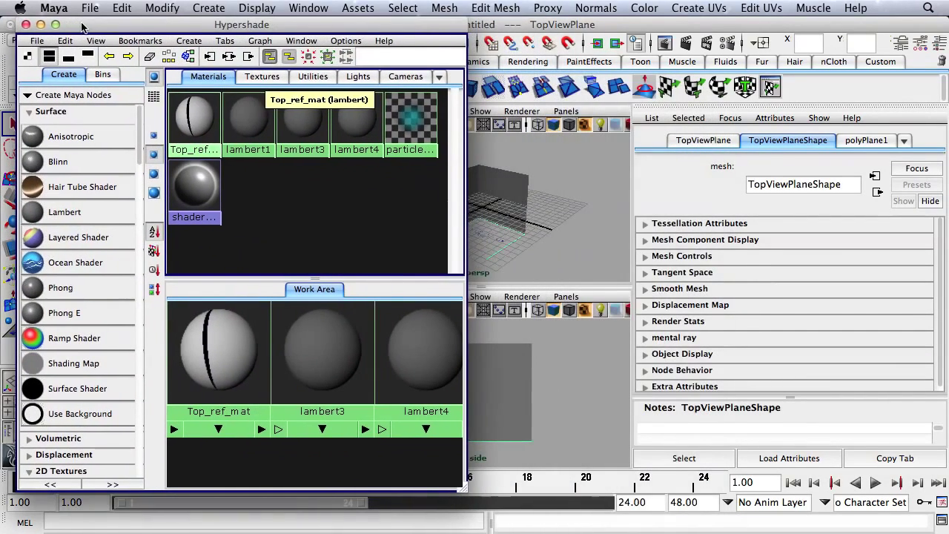
{"action": "left_click", "coordinate": [307, 120]}
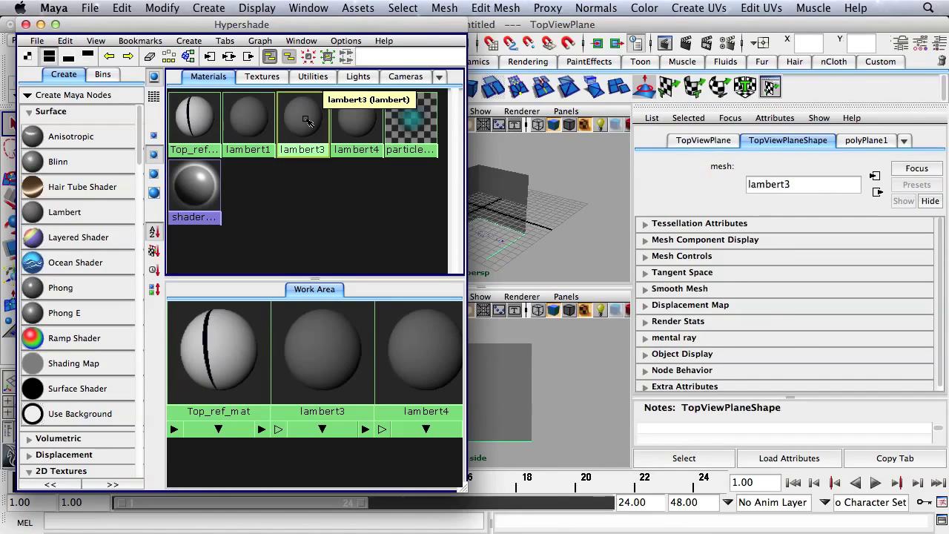
{"action": "double_click", "coordinate": [781, 184]}
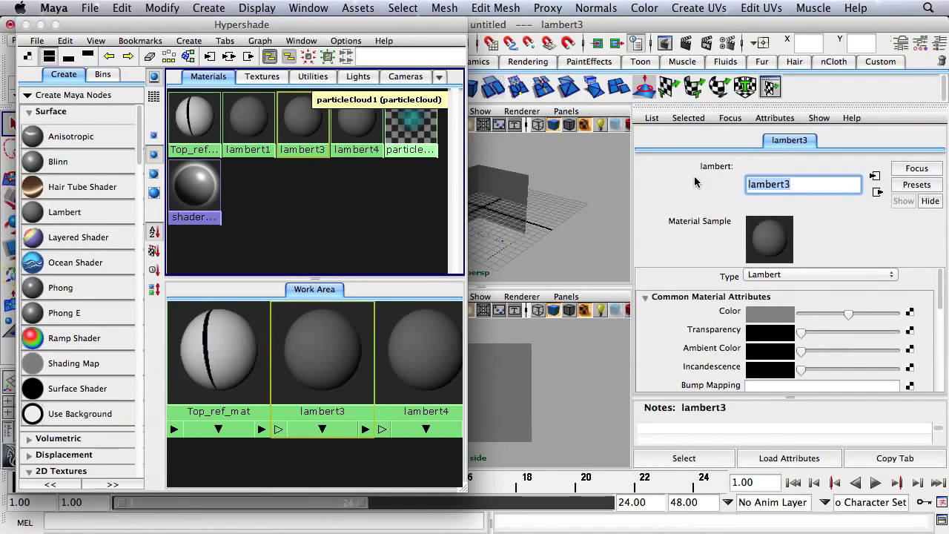
{"action": "type", "text": "front_"}
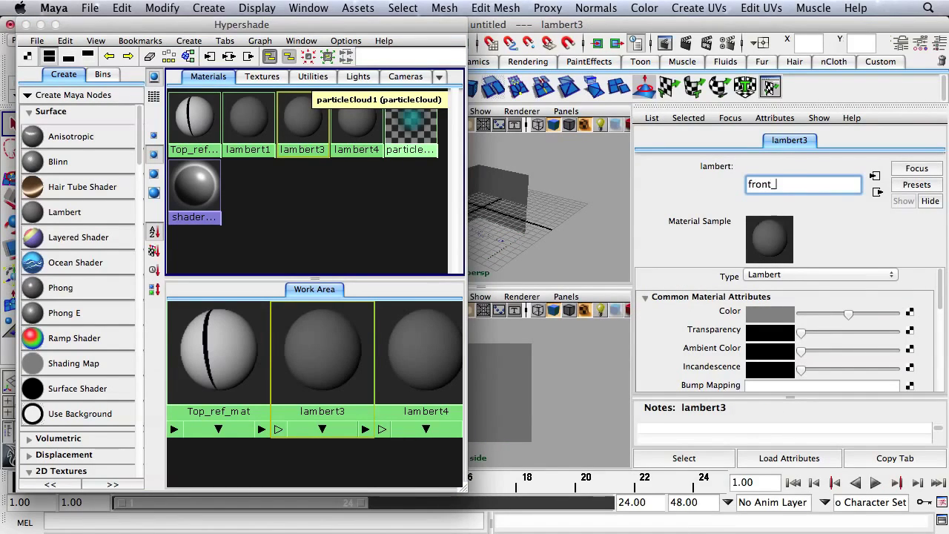
{"action": "type", "text": "ref_mat"}
{"action": "key", "text": "Return"}
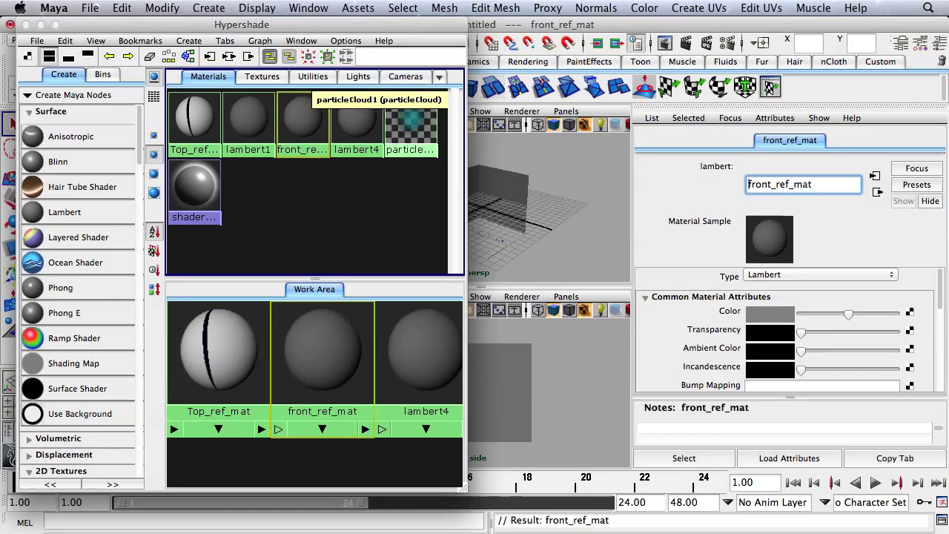
Map a File texture to the Color of front_ref_mat and load mini-man_FrontView.jpg as its image.
{"action": "left_click", "coordinate": [910, 314]}
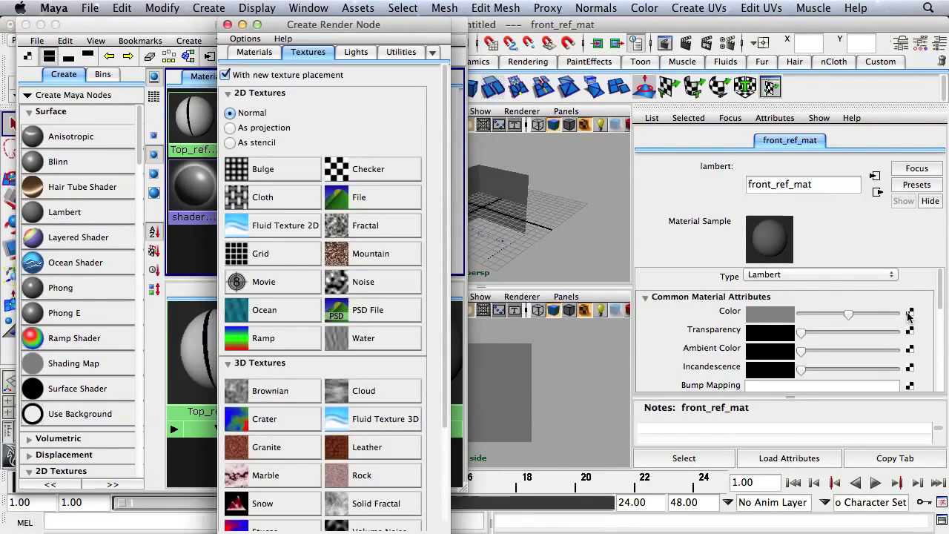
{"action": "left_click", "coordinate": [354, 197]}
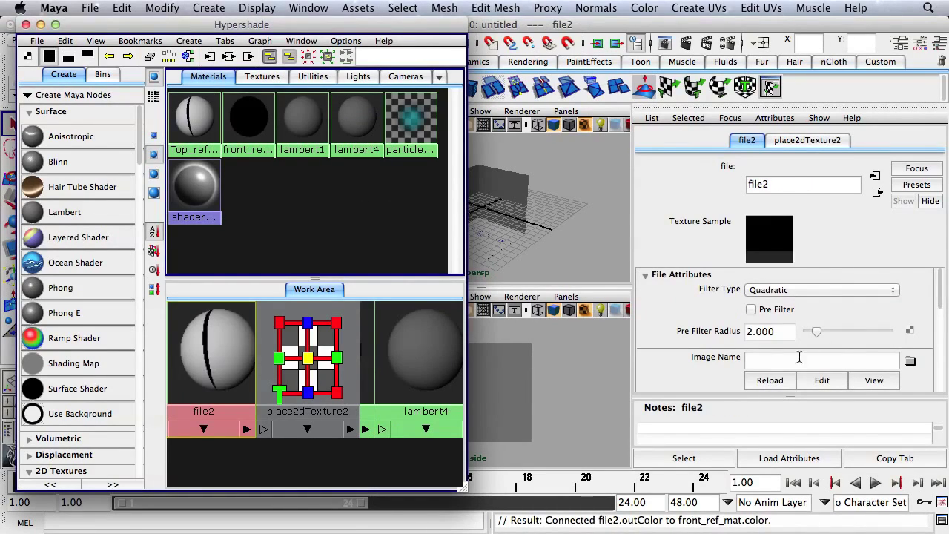
{"action": "left_click", "coordinate": [910, 361]}
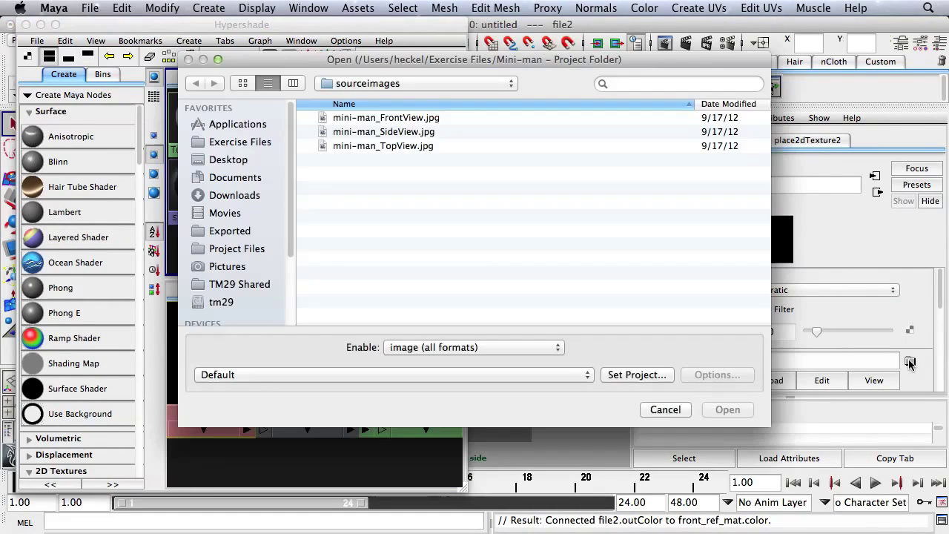
{"action": "left_click", "coordinate": [413, 118]}
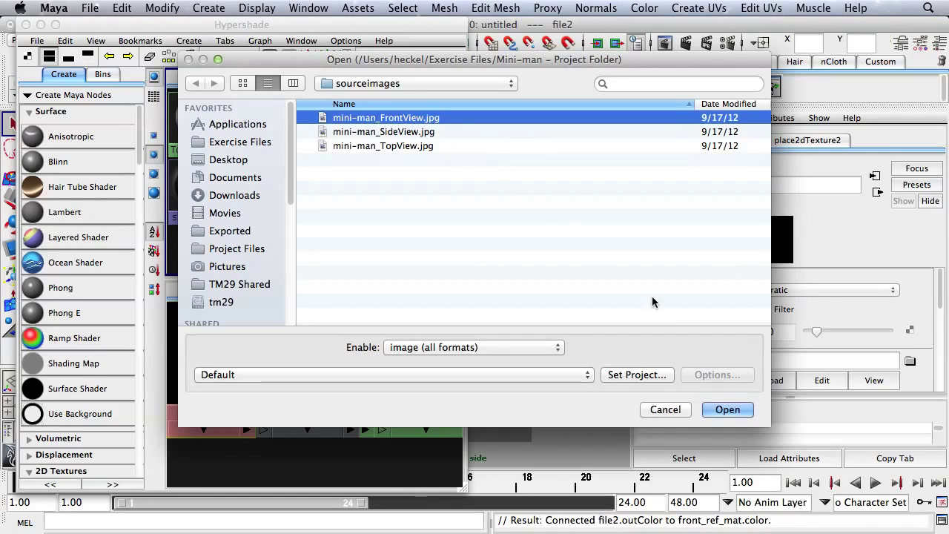
{"action": "left_click", "coordinate": [717, 411]}
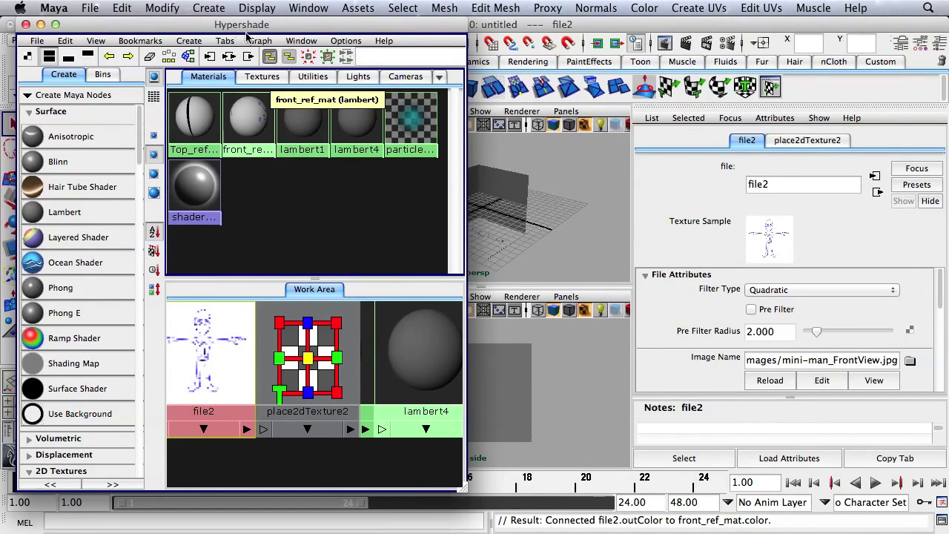
Assign front_ref_mat to the plane in the front view and clear the selection.
{"action": "left_click_drag", "start_coordinate": [247, 28], "coordinate": [602, 30]}
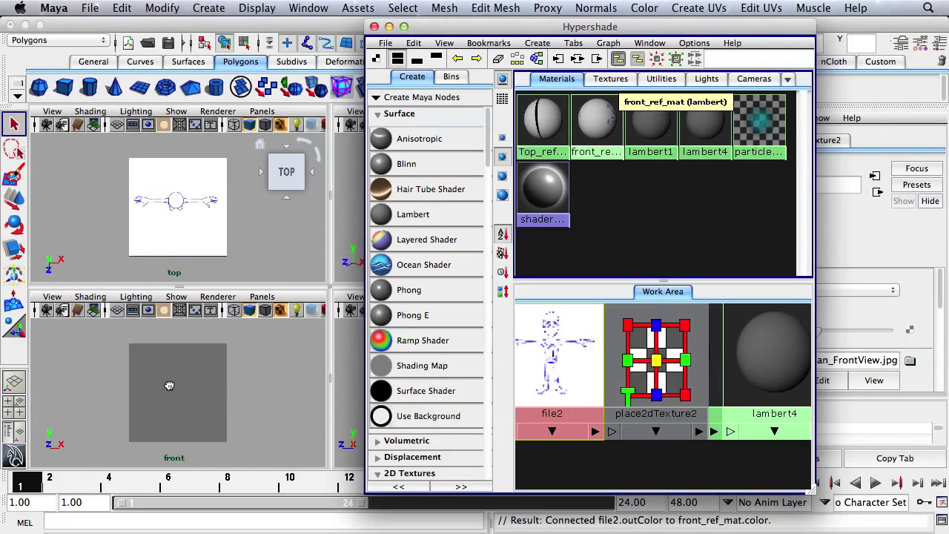
{"action": "middle_click_drag", "start_coordinate": [170, 385], "coordinate": [172, 387]}
{"action": "left_click", "coordinate": [293, 393]}
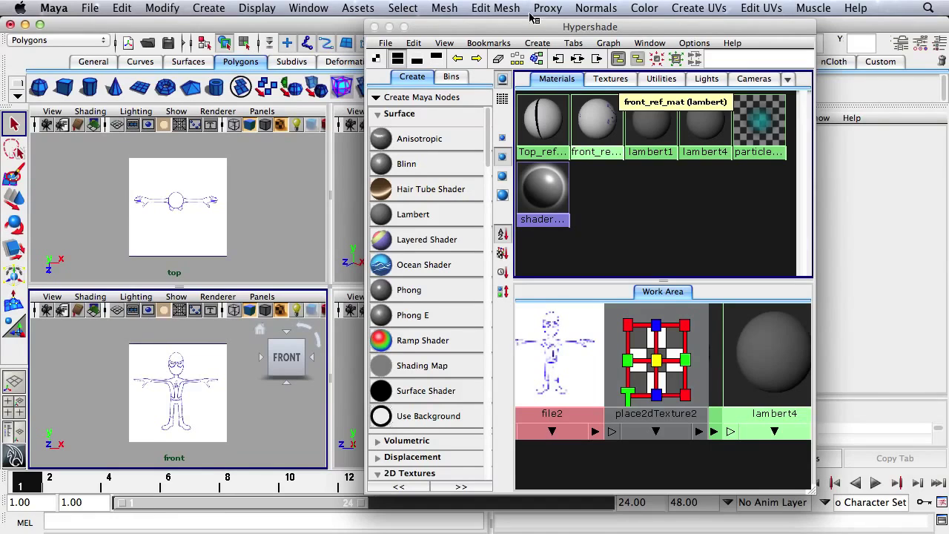
Rename the lambert4 material as side_ref_mat.
{"action": "left_click", "coordinate": [712, 119]}
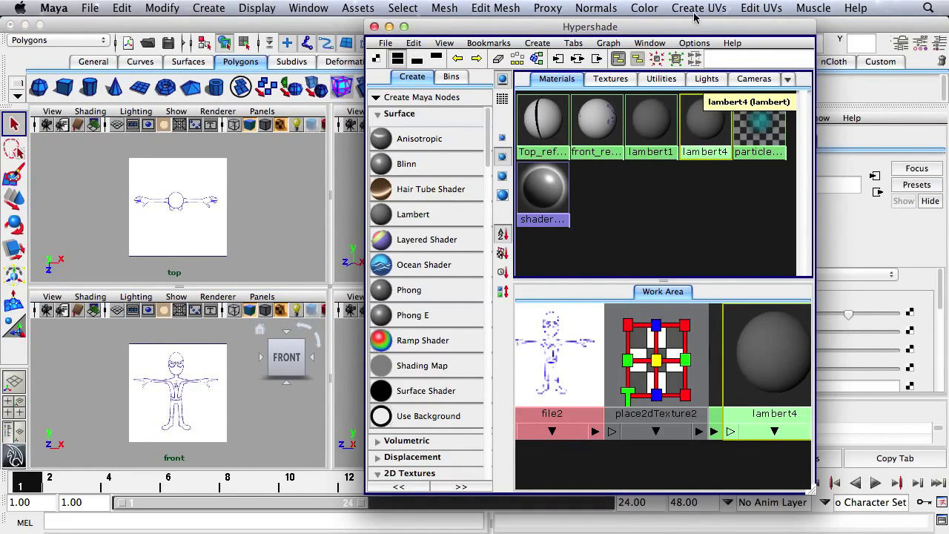
{"action": "left_click_drag", "start_coordinate": [697, 27], "coordinate": [403, 25]}
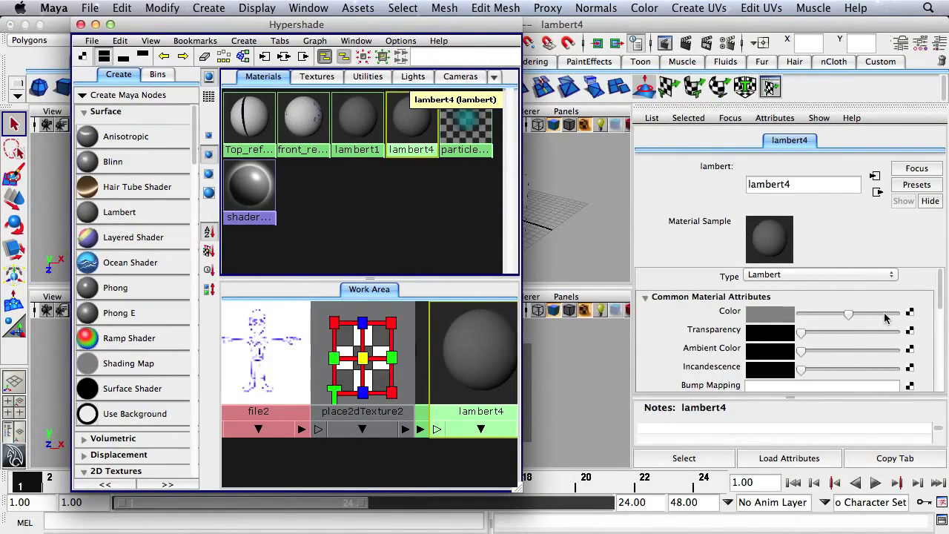
{"action": "double_click", "coordinate": [802, 185]}
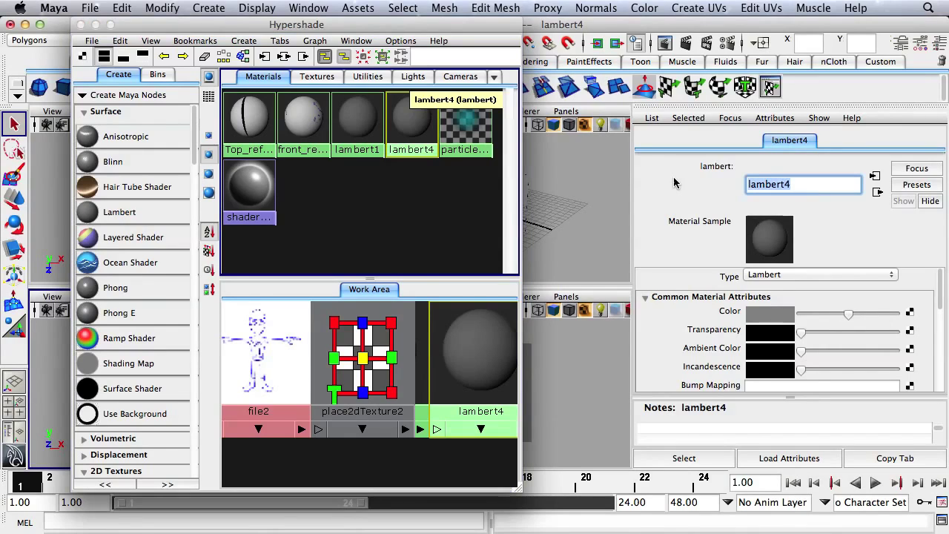
{"action": "type", "text": "s"}
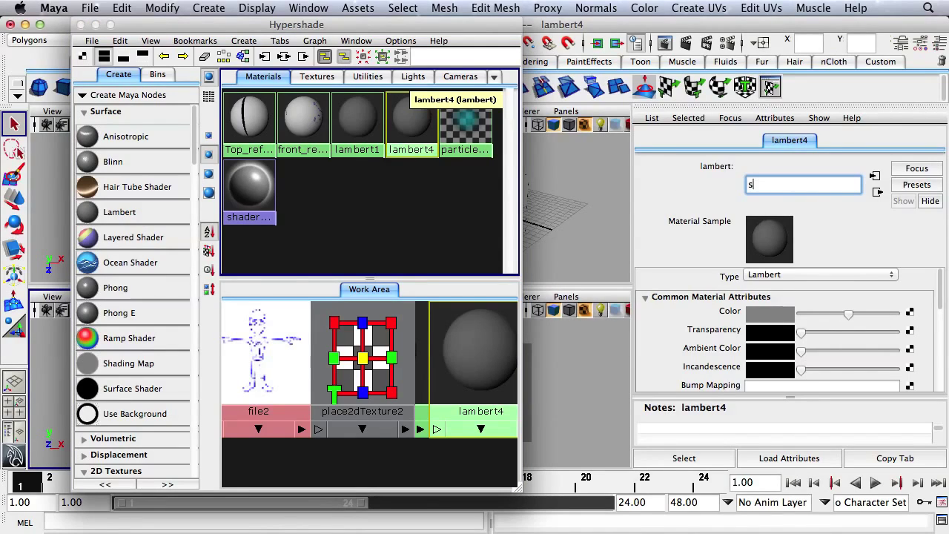
{"action": "type", "text": "ide_ref_ma"}
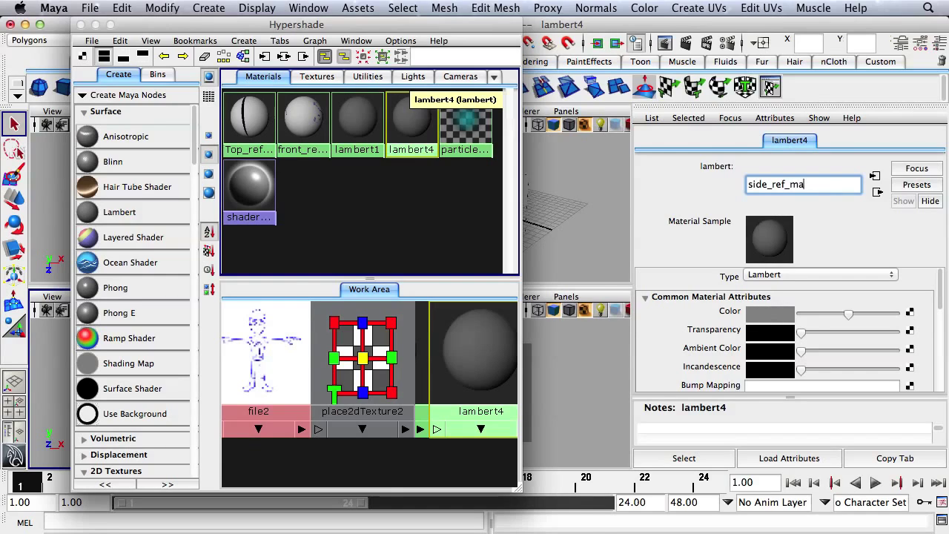
{"action": "type", "text": "t"}
{"action": "key", "text": "Return"}
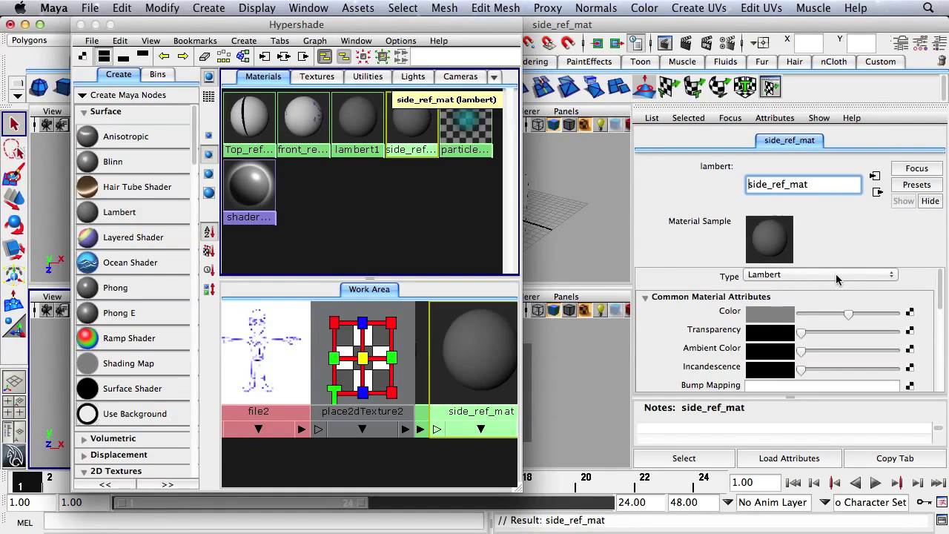
Map a File texture to the Color of side_ref_mat and load mini-man_SideView.jpg as its image.
{"action": "left_click", "coordinate": [910, 313]}
{"action": "left_click", "coordinate": [363, 200]}
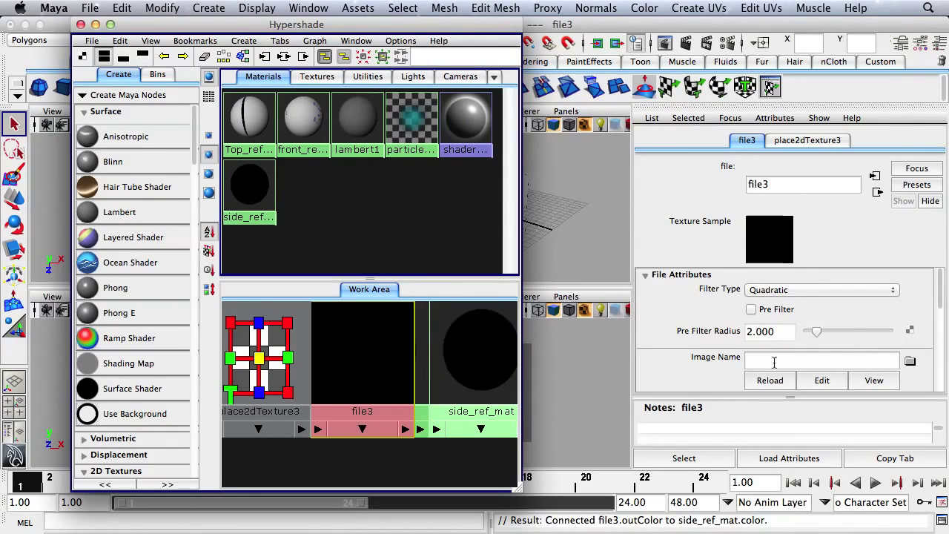
{"action": "left_click", "coordinate": [909, 361]}
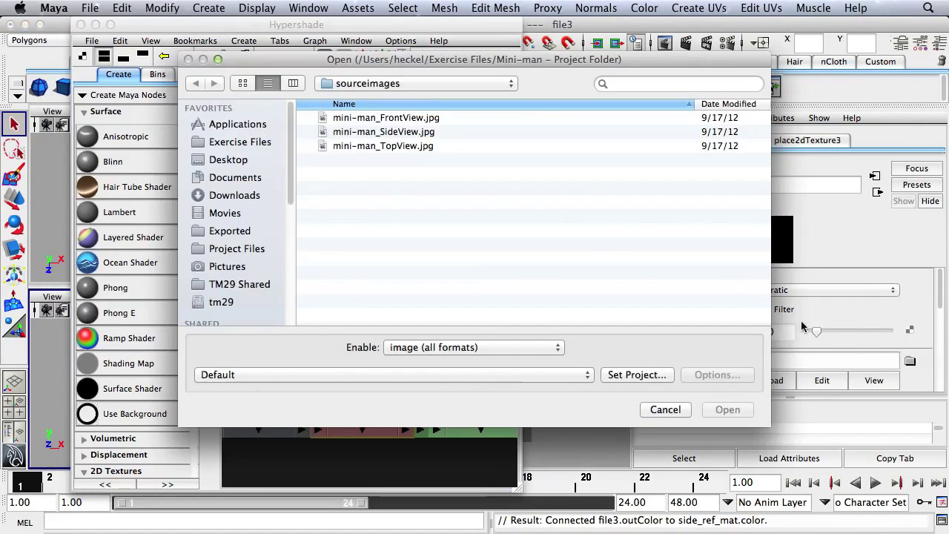
{"action": "left_click", "coordinate": [401, 131]}
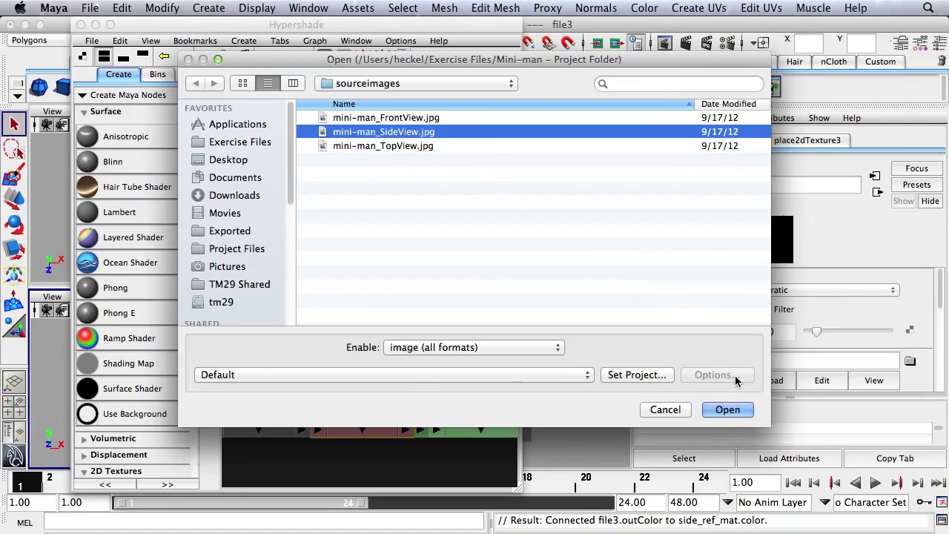
{"action": "left_click", "coordinate": [727, 409]}
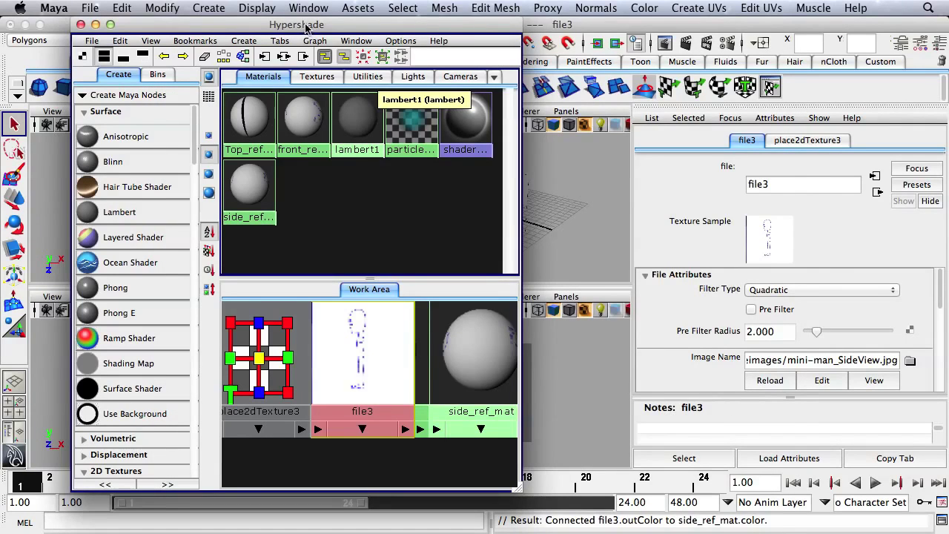
Assign side_ref_mat to the plane in the side view and close Hypershade.
{"action": "left_click_drag", "start_coordinate": [305, 27], "coordinate": [207, 31]}
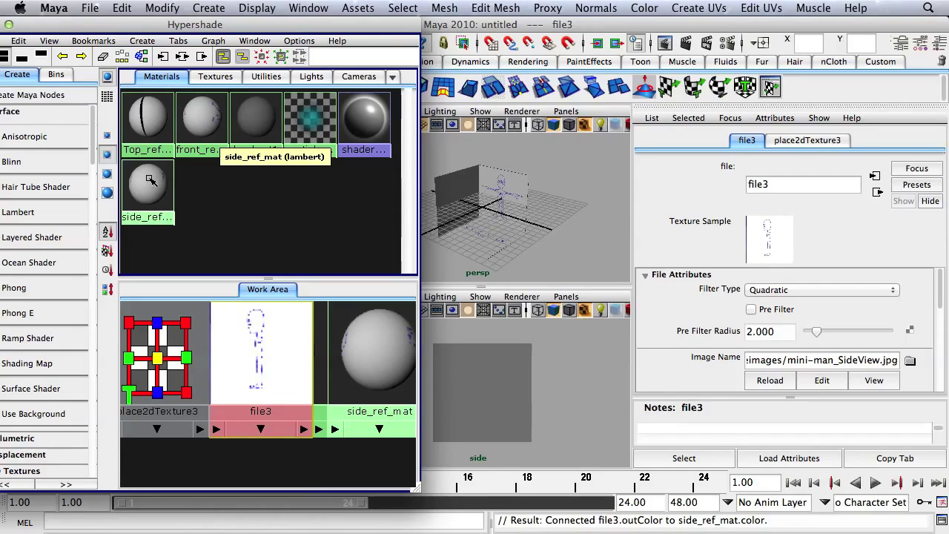
{"action": "middle_click_drag", "start_coordinate": [151, 180], "coordinate": [490, 403]}
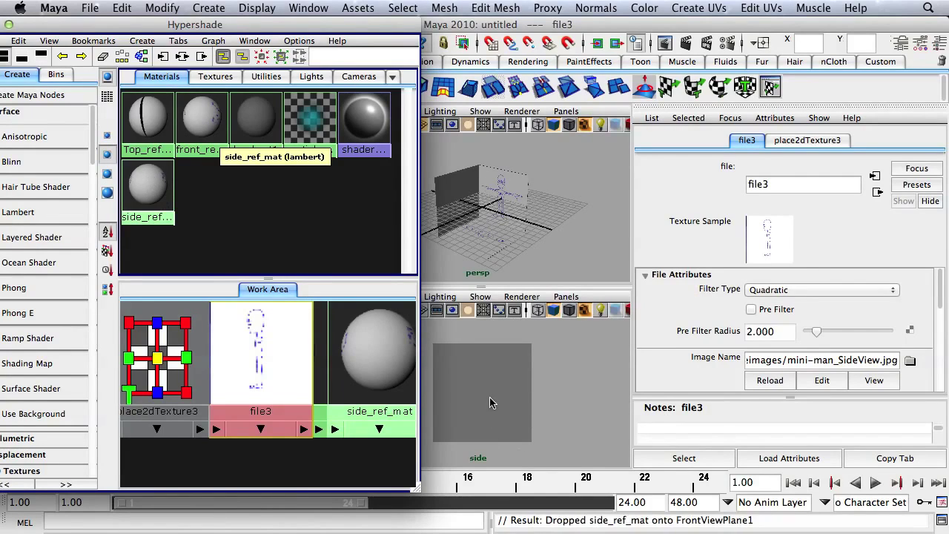
{"action": "left_click_drag", "start_coordinate": [13, 24], "coordinate": [185, 32]}
{"action": "left_click", "coordinate": [176, 30]}
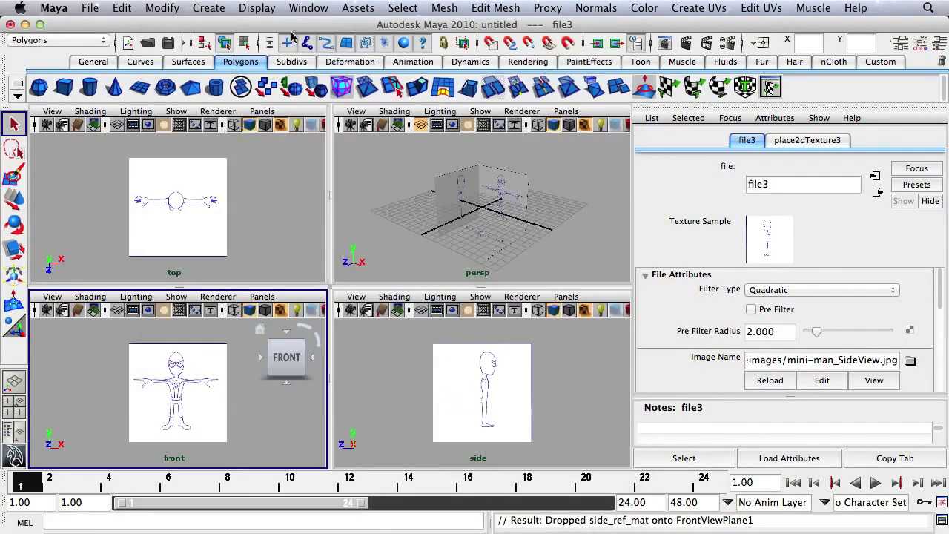
Show the Channel Box and Layer Editor in place of the Attribute Editor and make the perspective view active.
{"action": "left_click", "coordinate": [941, 46]}
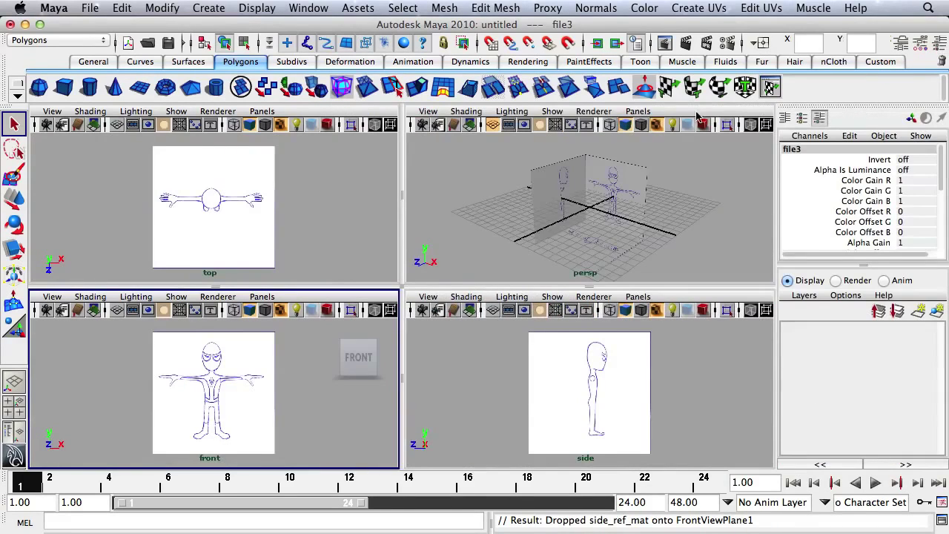
{"action": "left_click", "coordinate": [571, 233]}
{"action": "scroll", "coordinate": [570, 232], "scroll_direction": "up", "scroll_amount": 4}
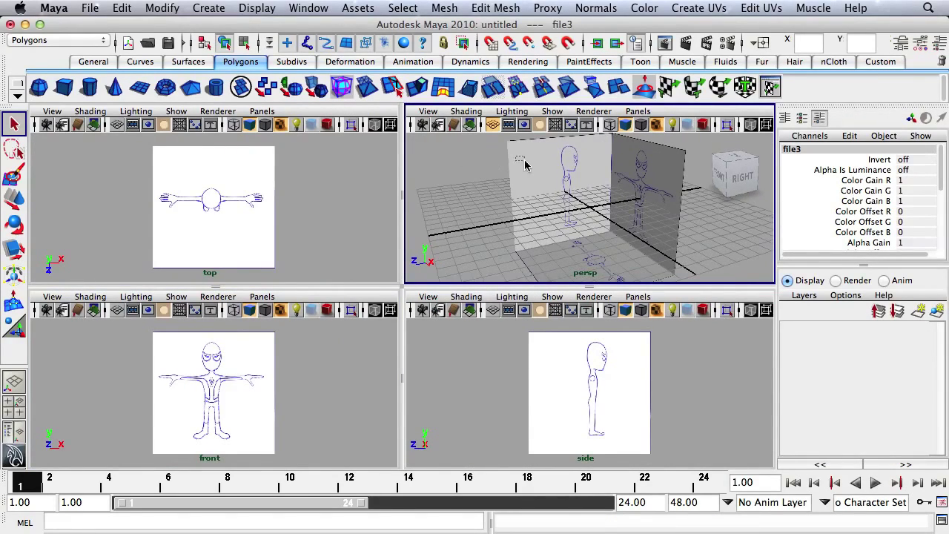
Set the Rotate Y of the side-view reference plane to 90 and hide the grid in the perspective view.
{"action": "left_click", "coordinate": [561, 181]}
{"action": "left_click", "coordinate": [554, 206]}
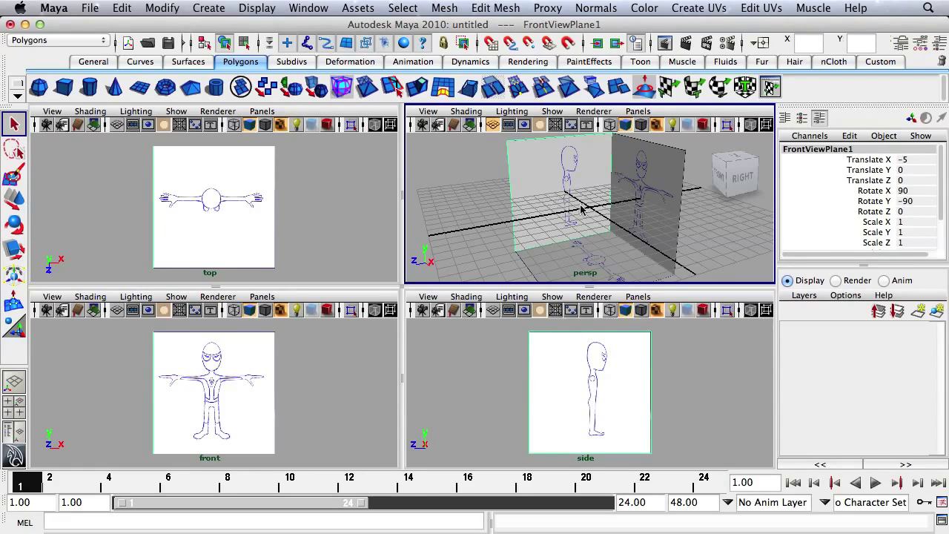
{"action": "left_click_drag", "start_coordinate": [582, 207], "coordinate": [623, 205], "text": "alt"}
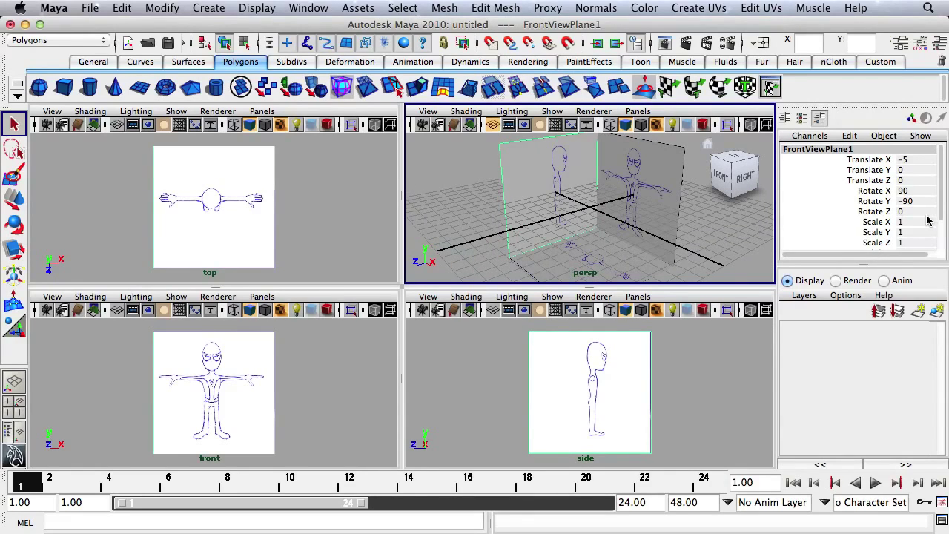
{"action": "double_click", "coordinate": [907, 201]}
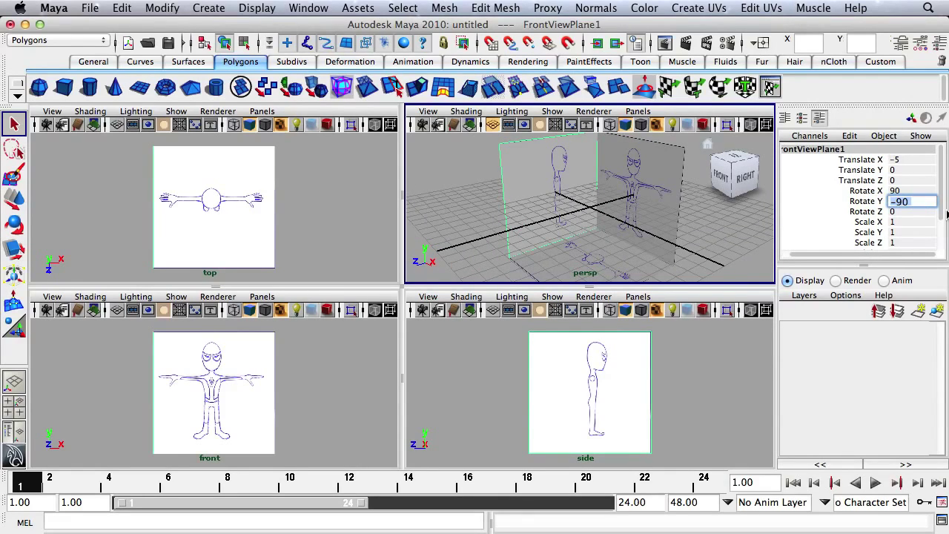
{"action": "type", "text": "90"}
{"action": "key", "text": "Return"}
{"action": "left_click_drag", "start_coordinate": [578, 219], "coordinate": [608, 213], "text": "alt"}
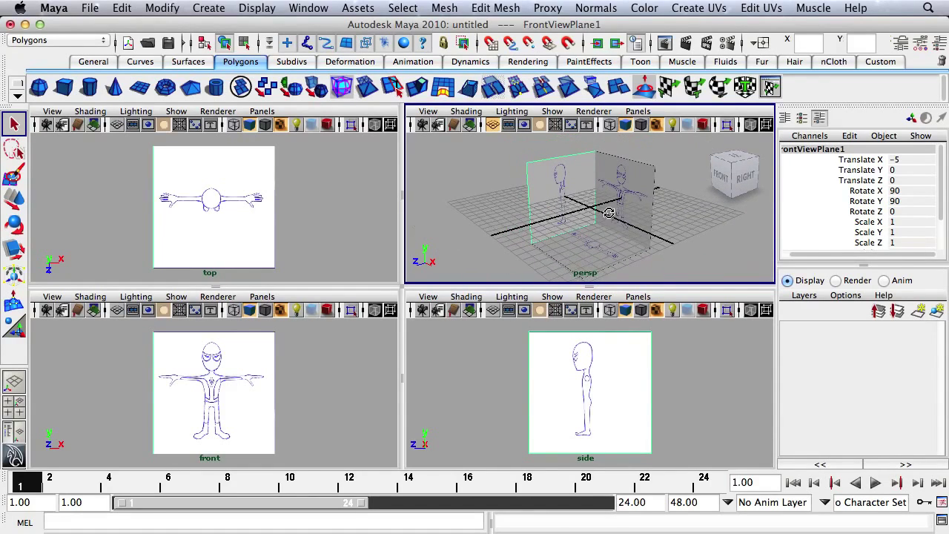
{"action": "left_click", "coordinate": [495, 126]}
{"action": "left_click_drag", "start_coordinate": [561, 204], "coordinate": [590, 210], "text": "alt"}
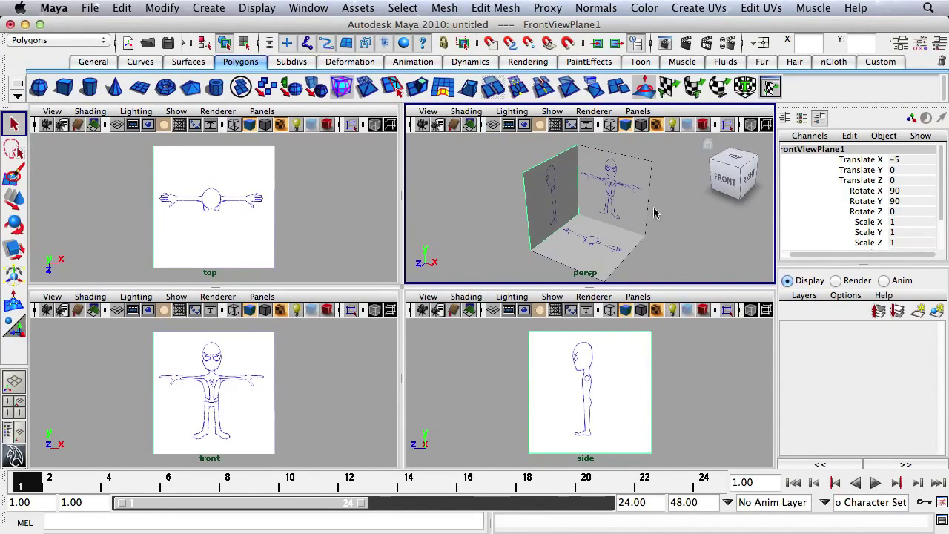
Add the three reference planes to a new display layer named ref_layer and clear the selection.
{"action": "left_click_drag", "start_coordinate": [653, 211], "coordinate": [633, 200], "text": "alt"}
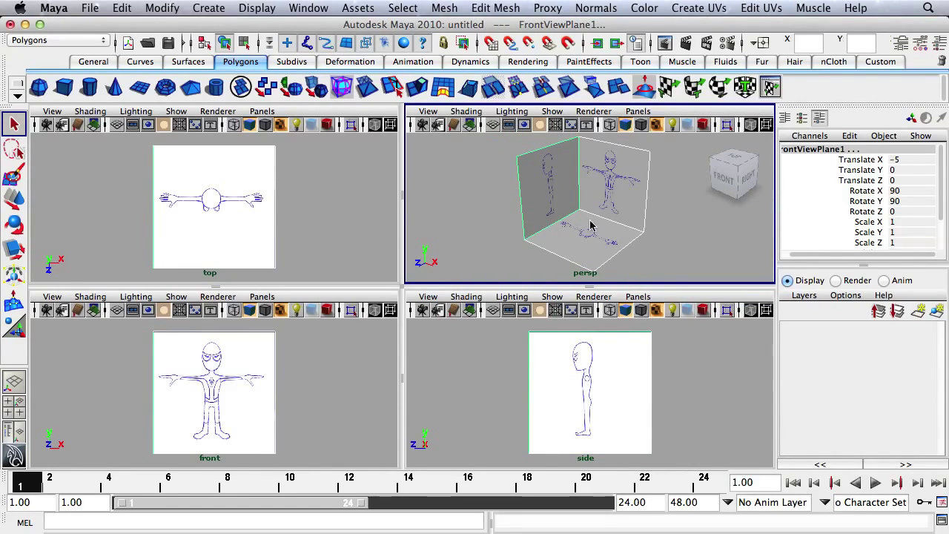
{"action": "left_click", "coordinate": [938, 315]}
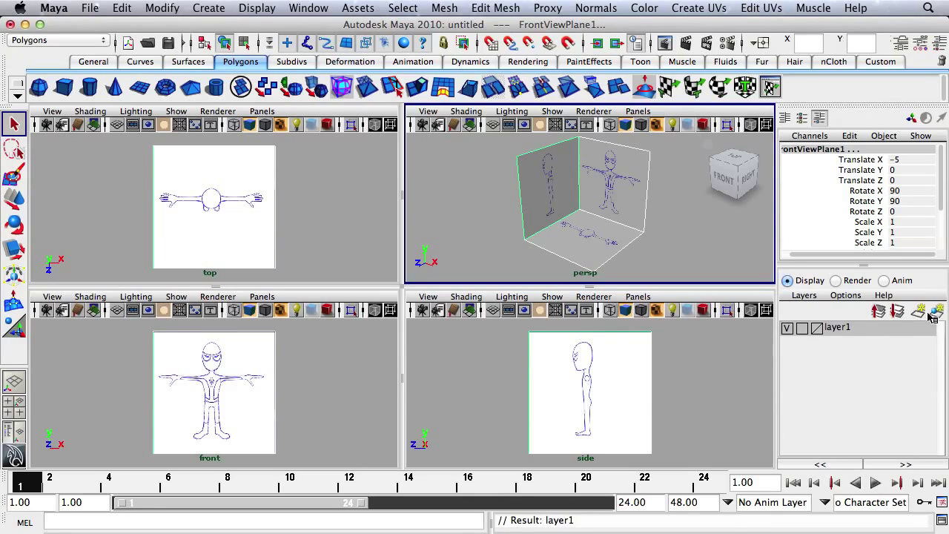
{"action": "double_click", "coordinate": [838, 330]}
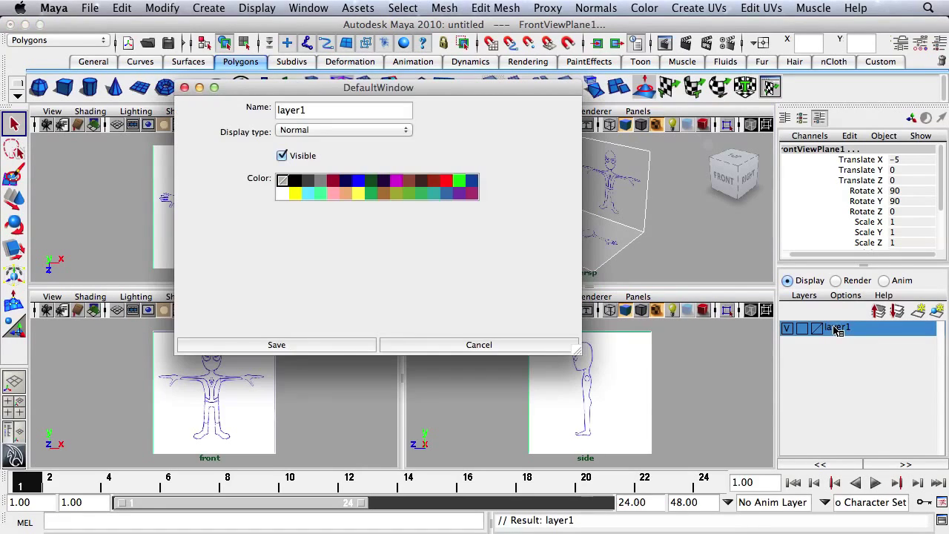
{"action": "double_click", "coordinate": [311, 110]}
{"action": "type", "text": "ref_"}
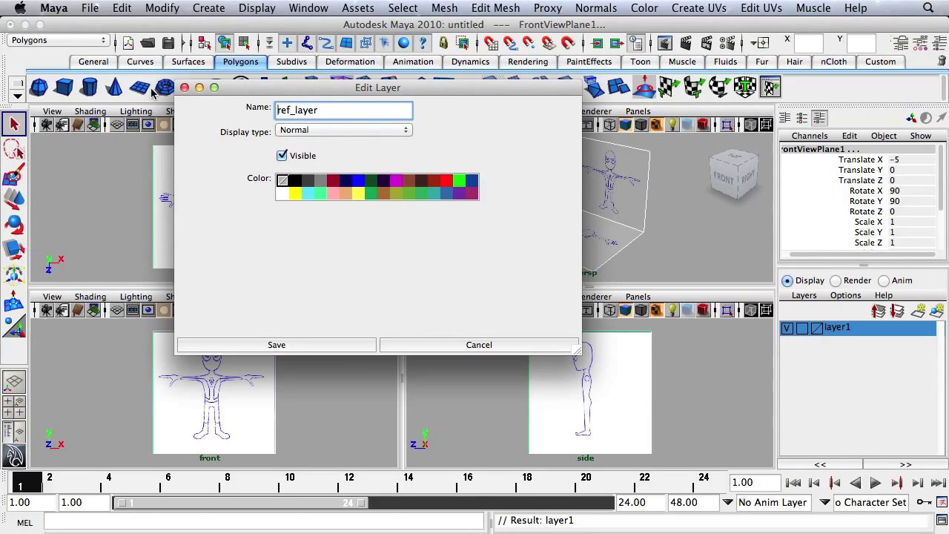
{"action": "left_click", "coordinate": [281, 344]}
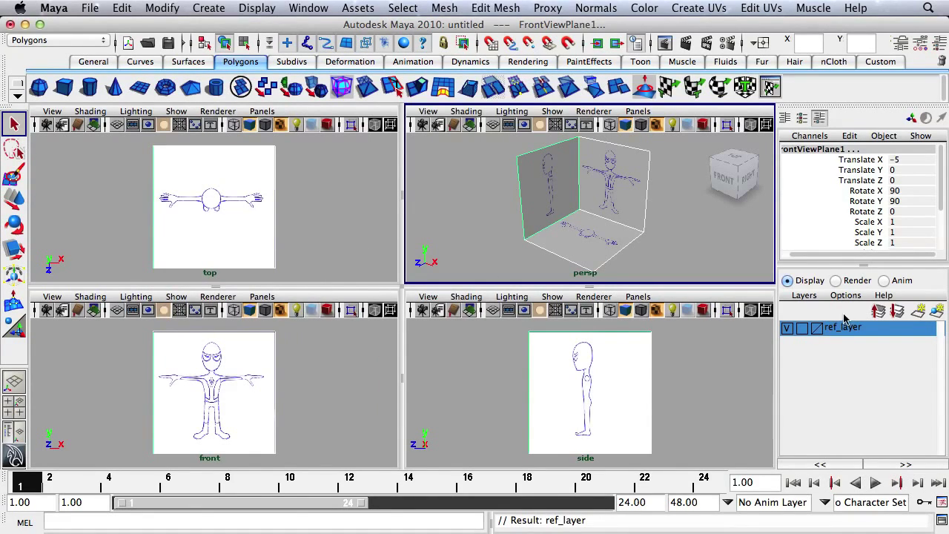
{"action": "left_click", "coordinate": [701, 223]}
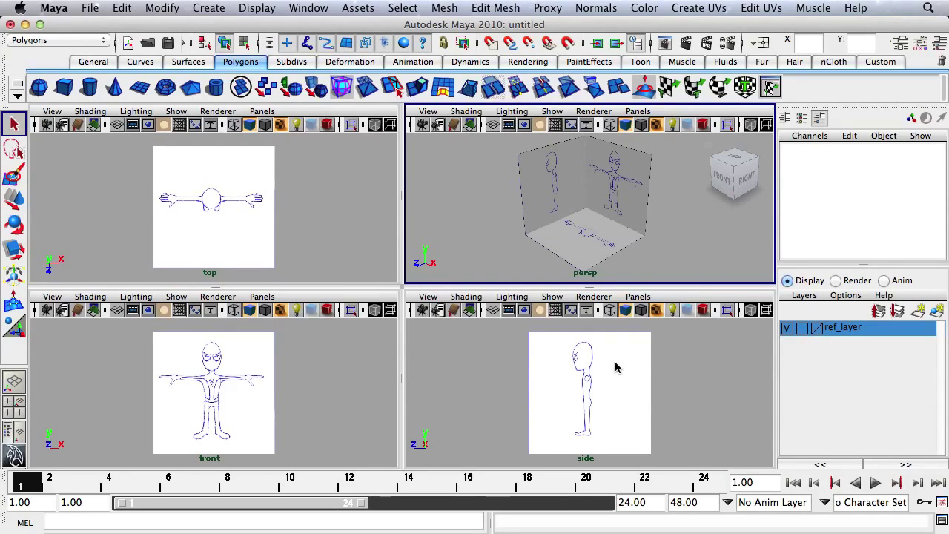
Create a polygon cube at the origin and show the grid in the front view.
{"action": "left_click_drag", "start_coordinate": [607, 250], "coordinate": [528, 236], "text": "alt"}
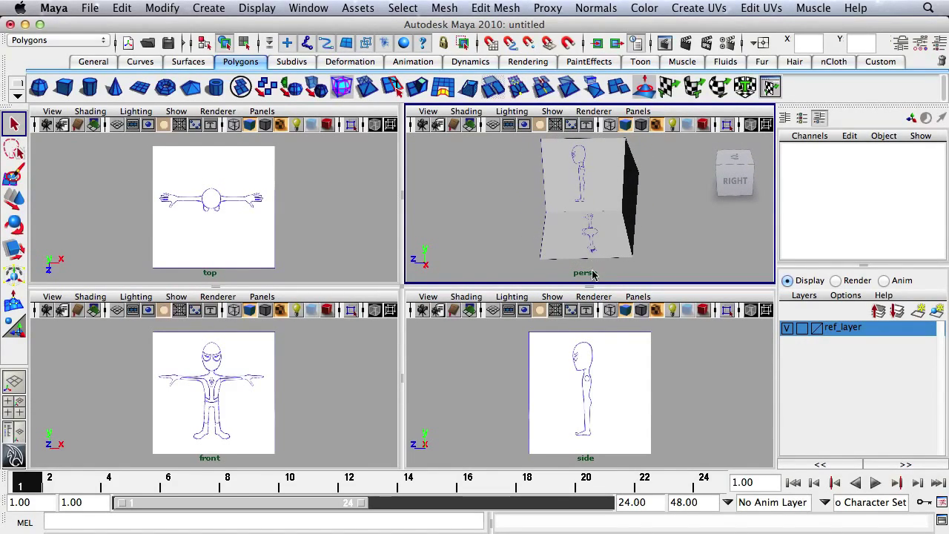
{"action": "left_click_drag", "start_coordinate": [598, 236], "coordinate": [701, 183], "text": "alt"}
{"action": "left_click_drag", "start_coordinate": [598, 208], "coordinate": [561, 210], "text": "alt"}
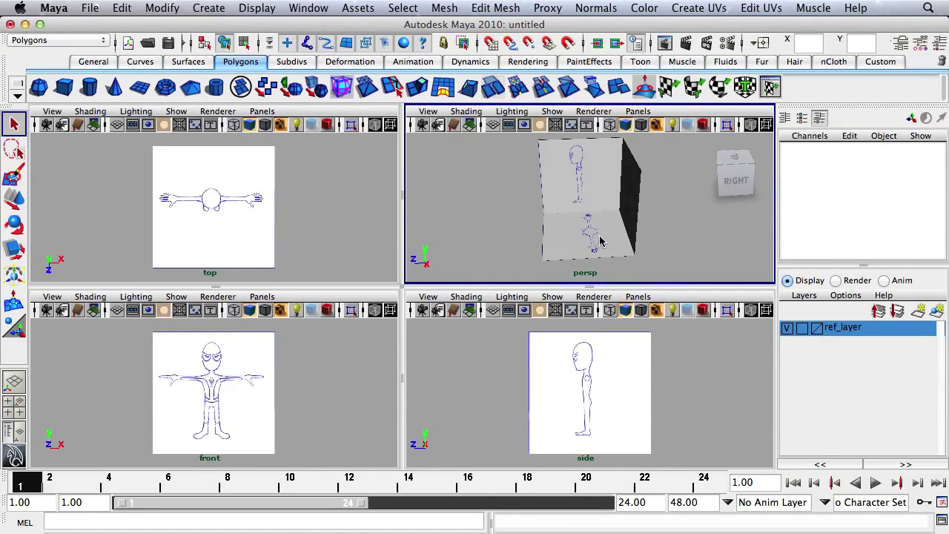
{"action": "left_click_drag", "start_coordinate": [601, 241], "coordinate": [620, 235], "text": "alt"}
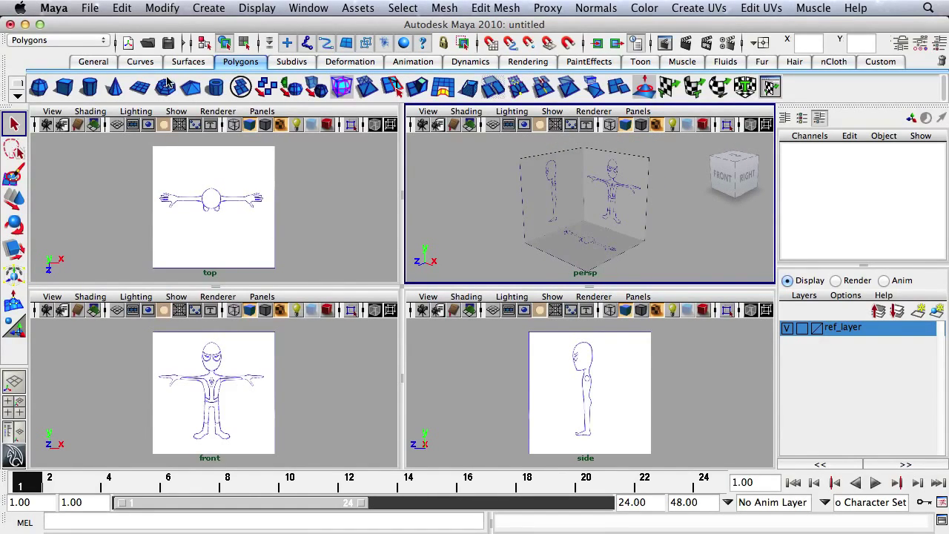
{"action": "left_click", "coordinate": [65, 88]}
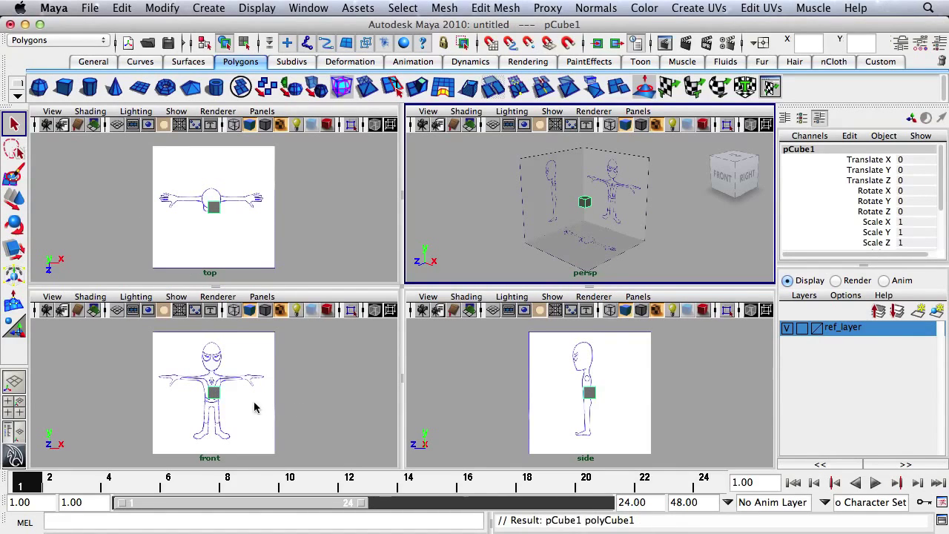
{"action": "scroll", "coordinate": [252, 408], "scroll_direction": "up", "scroll_amount": 3}
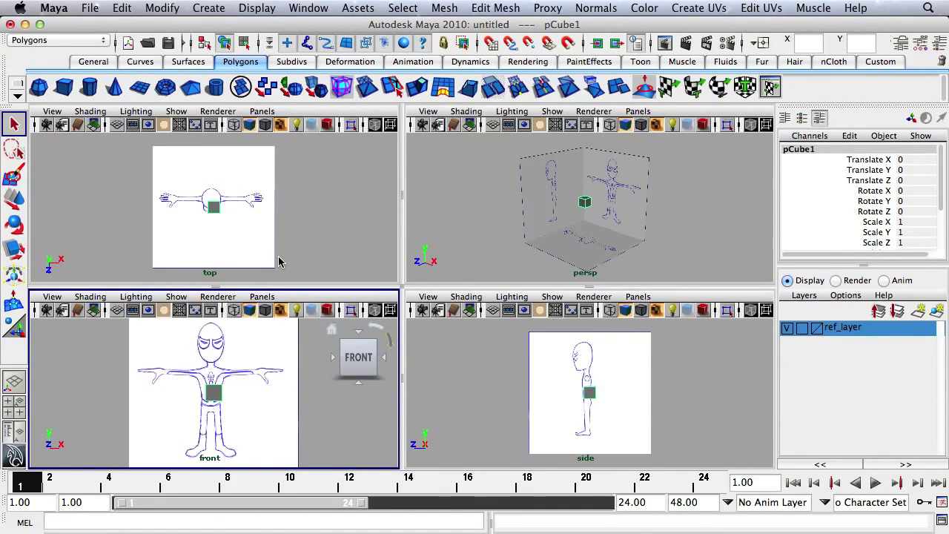
{"action": "right_click_drag", "start_coordinate": [222, 388], "coordinate": [304, 393], "text": "alt"}
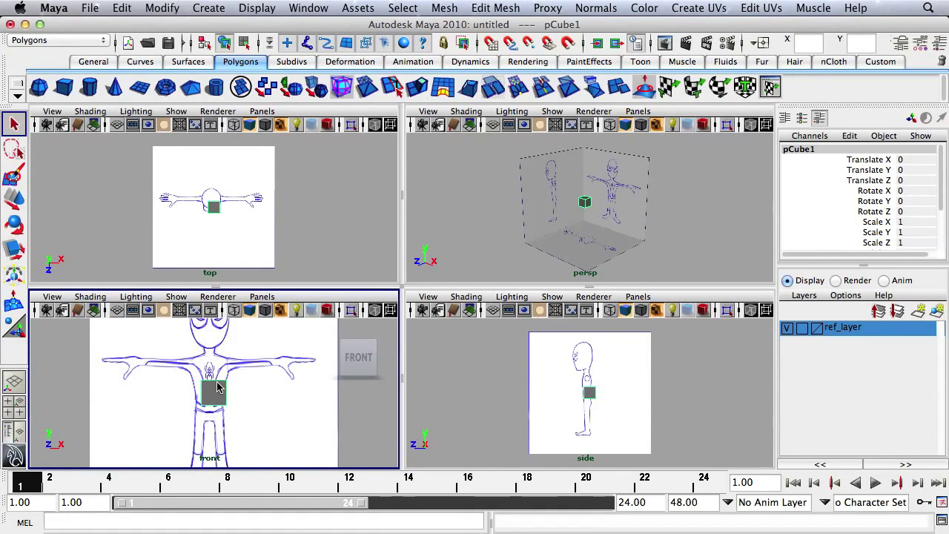
{"action": "left_click", "coordinate": [116, 310]}
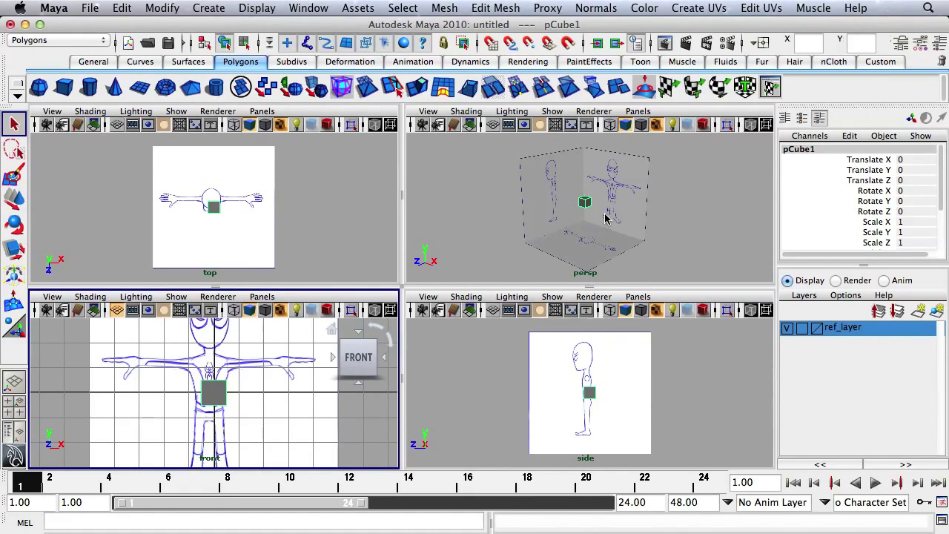
Move all three reference planes along X by about 0.18 to centre the front drawing on the grid's vertical axis.
{"action": "left_click_drag", "start_coordinate": [605, 215], "coordinate": [569, 233]}
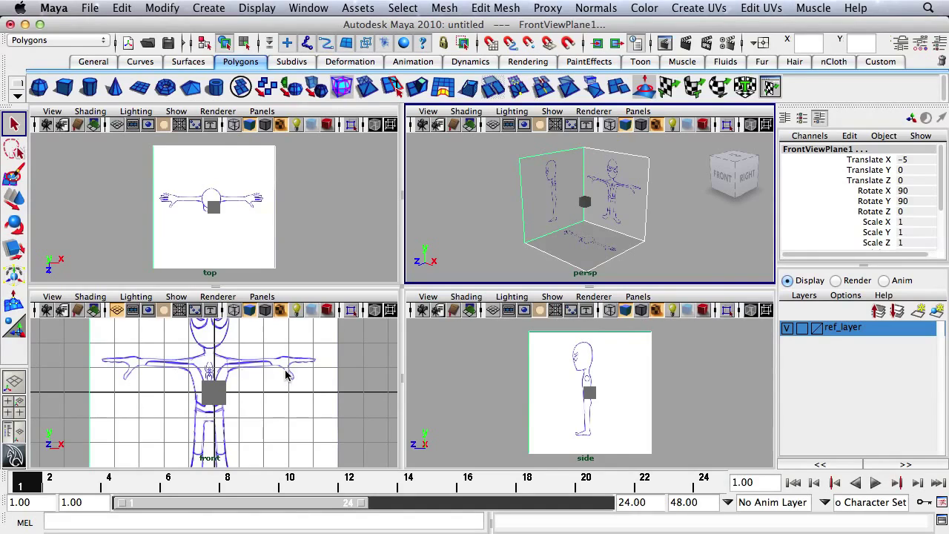
{"action": "key", "text": "space"}
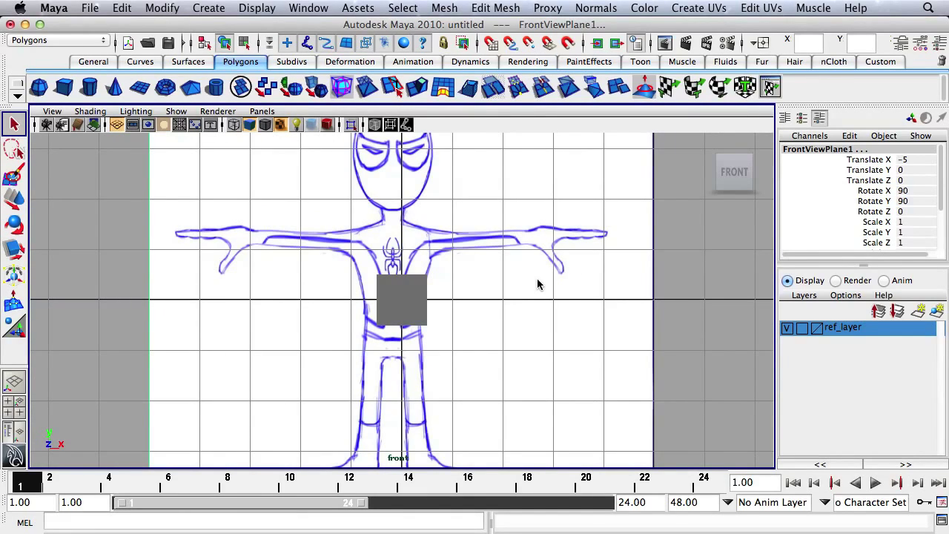
{"action": "key", "text": "w"}
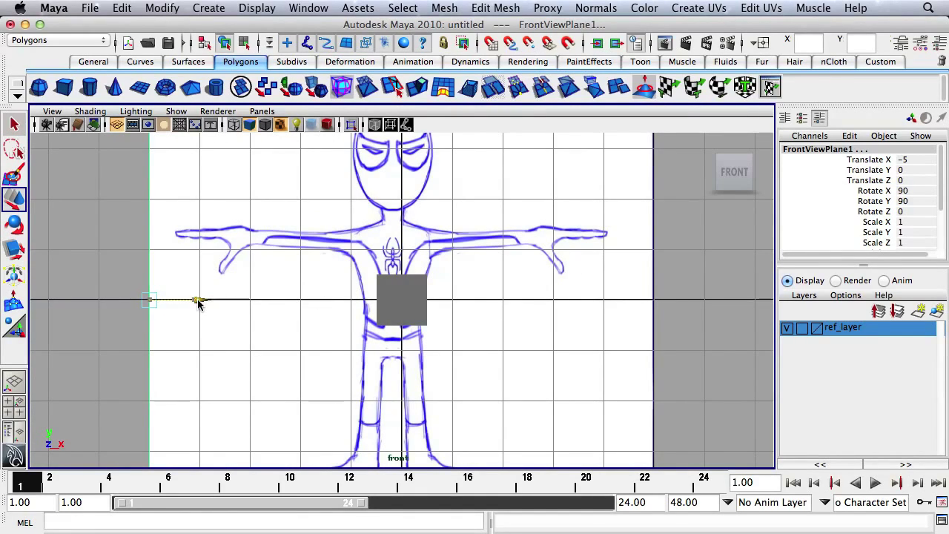
{"action": "left_click_drag", "start_coordinate": [198, 303], "coordinate": [208, 306]}
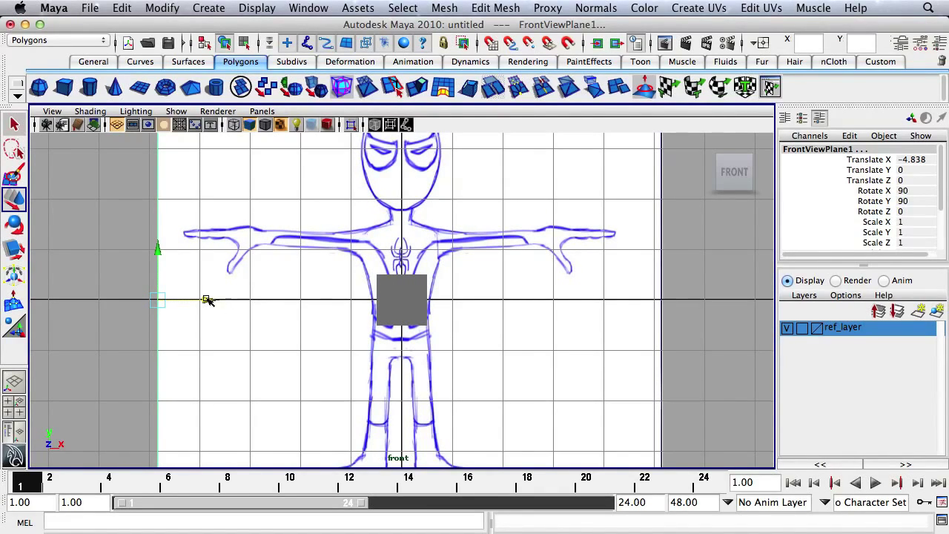
{"action": "left_click_drag", "start_coordinate": [208, 301], "coordinate": [209, 302]}
{"action": "left_click_drag", "start_coordinate": [205, 298], "coordinate": [205, 298]}
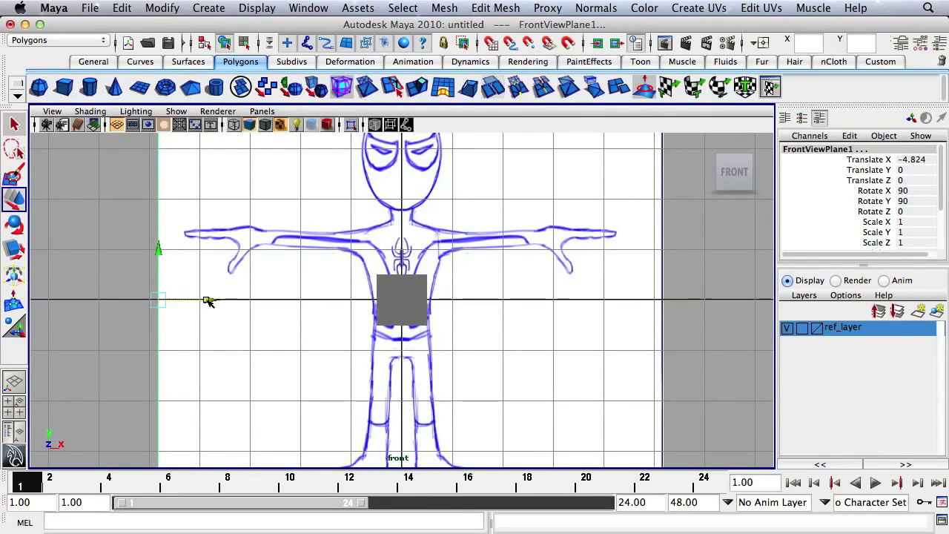
{"action": "key", "text": "space"}
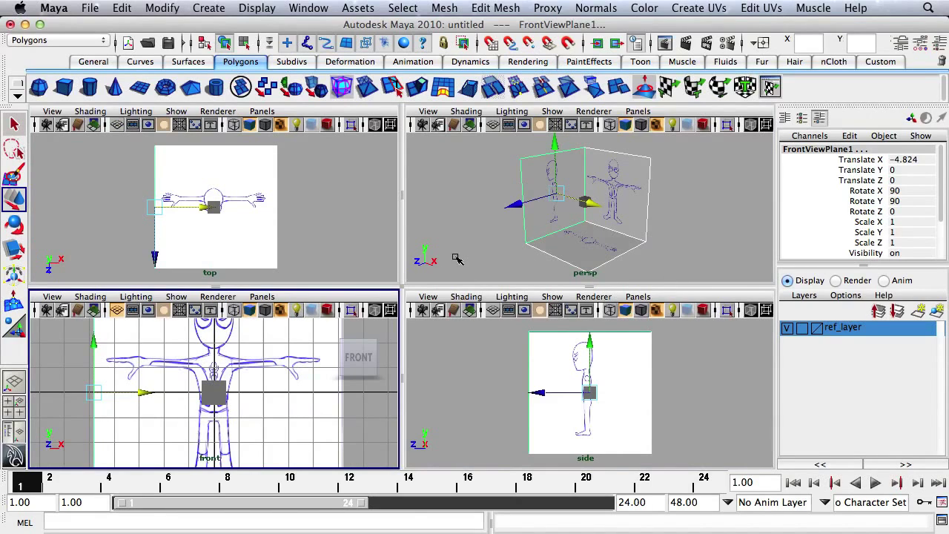
Fit the cube to the torso in the side view, with Translate Z about 0.285 and Scale Z about 0.471.
{"action": "left_click", "coordinate": [696, 389]}
{"action": "left_click", "coordinate": [592, 393]}
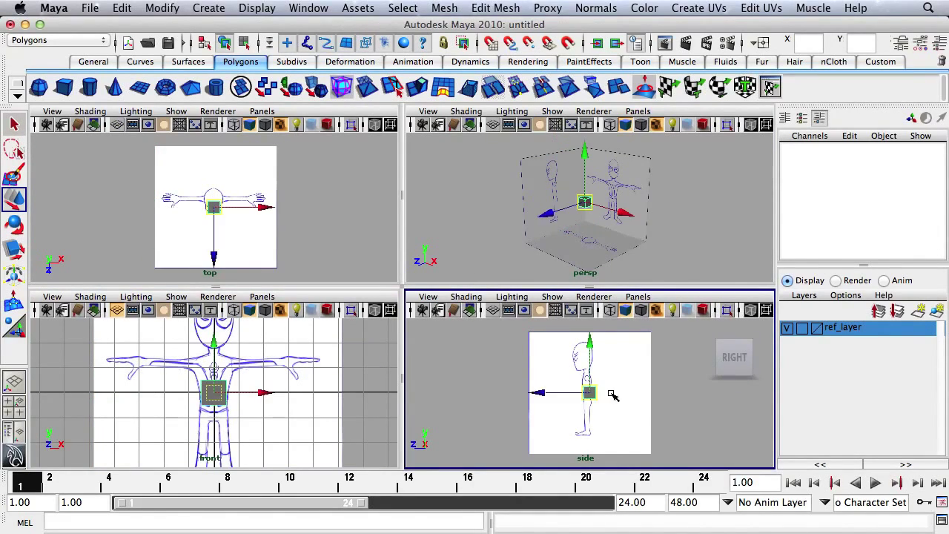
{"action": "key", "text": "r"}
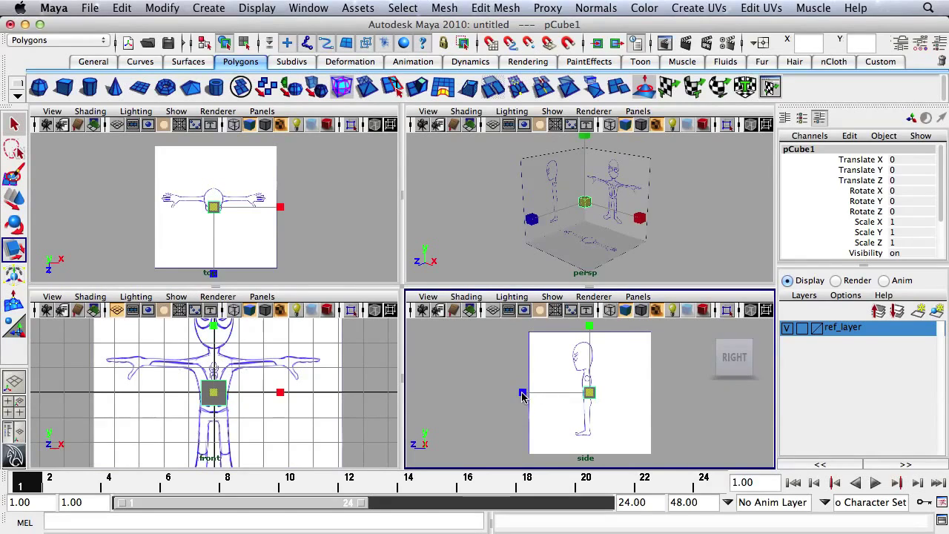
{"action": "left_click_drag", "start_coordinate": [522, 395], "coordinate": [552, 400]}
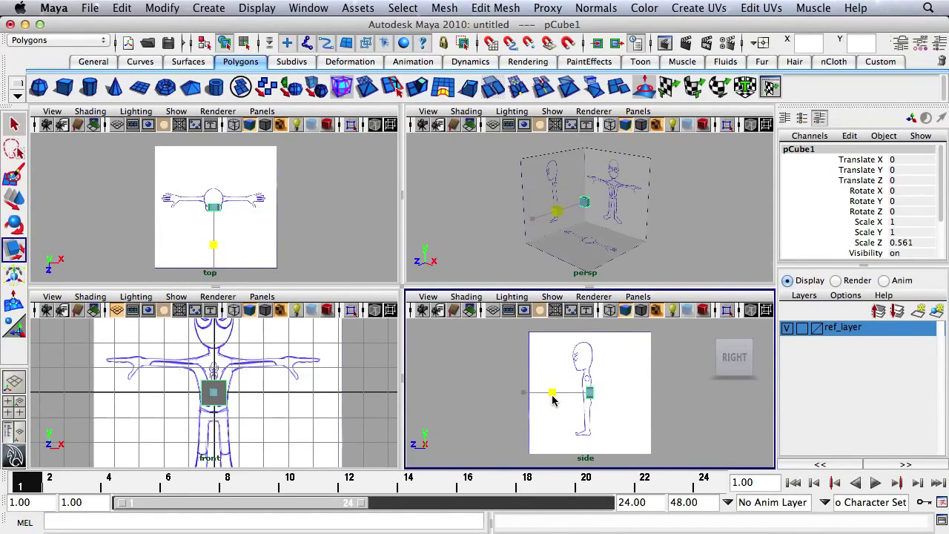
{"action": "left_click_drag", "start_coordinate": [552, 401], "coordinate": [552, 400]}
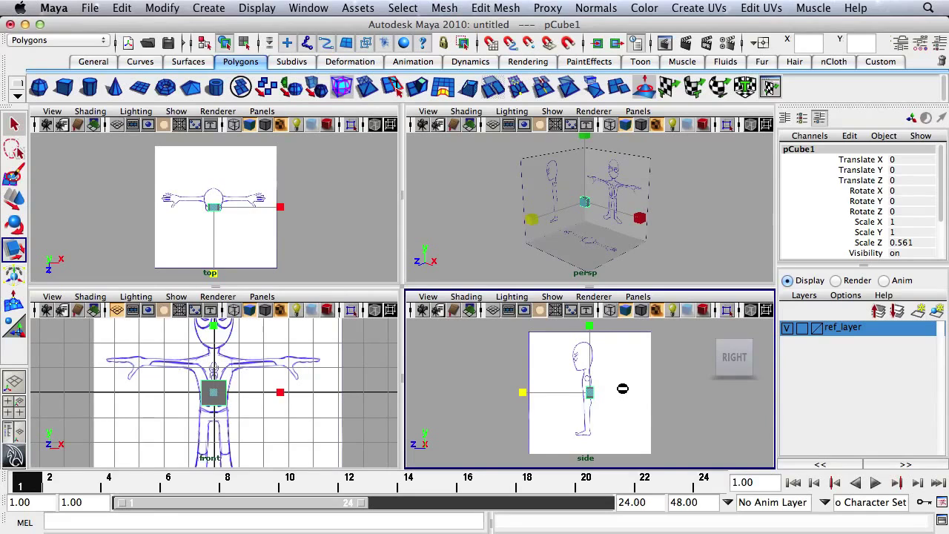
{"action": "scroll", "coordinate": [621, 388], "scroll_direction": "up", "scroll_amount": 4}
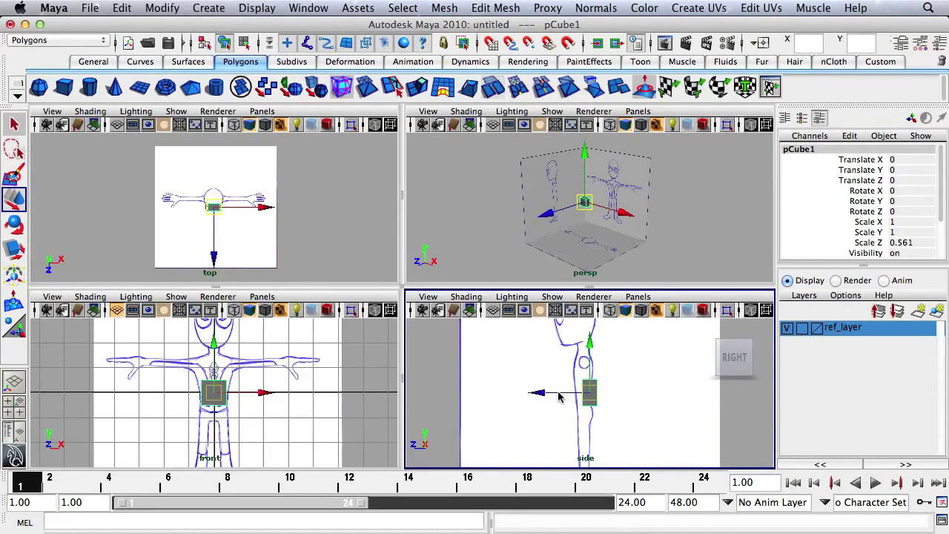
{"action": "key", "text": "w"}
{"action": "left_click_drag", "start_coordinate": [553, 397], "coordinate": [528, 402]}
{"action": "key", "text": "r"}
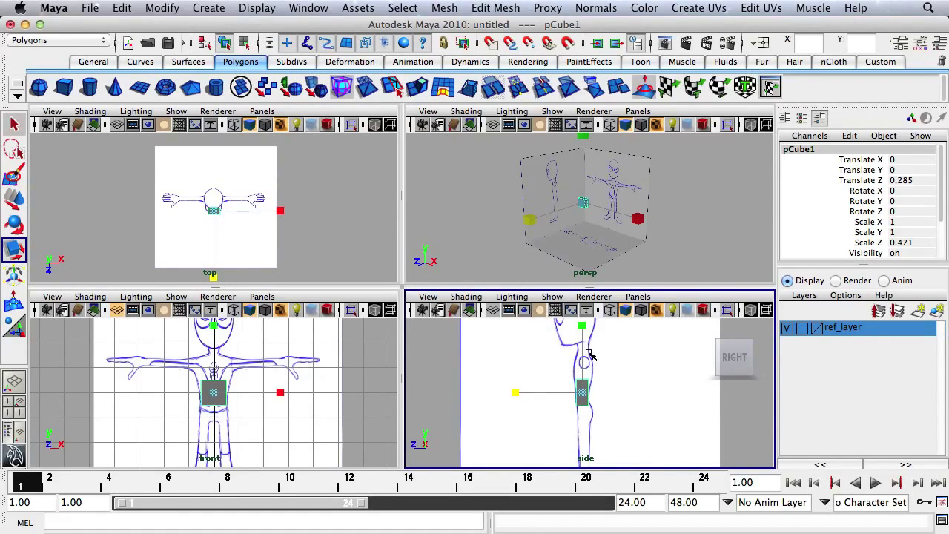
Extrude the cube's top face upward by about one grid unit to the character's shoulder height.
{"action": "key", "text": "f"}
{"action": "key", "text": "q"}
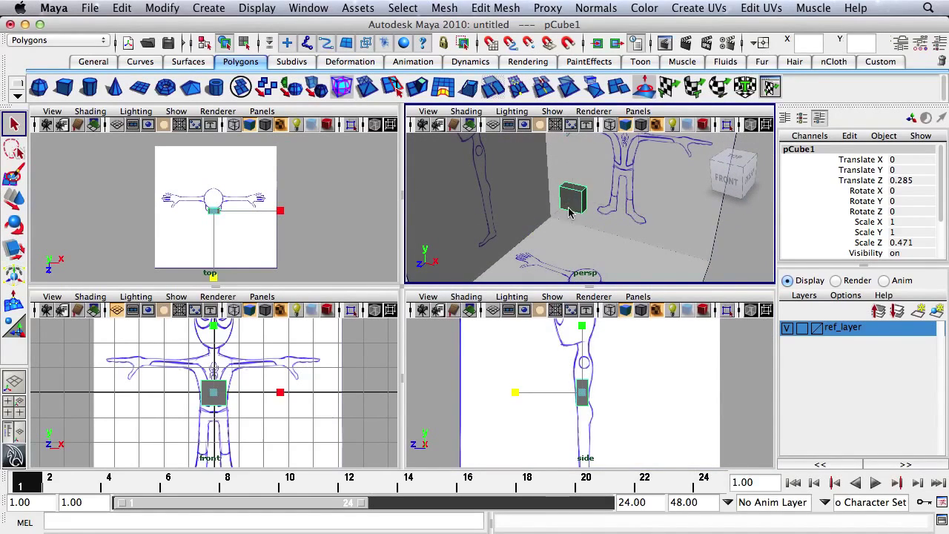
{"action": "right_click_drag", "start_coordinate": [573, 197], "coordinate": [573, 221]}
{"action": "left_click", "coordinate": [575, 190]}
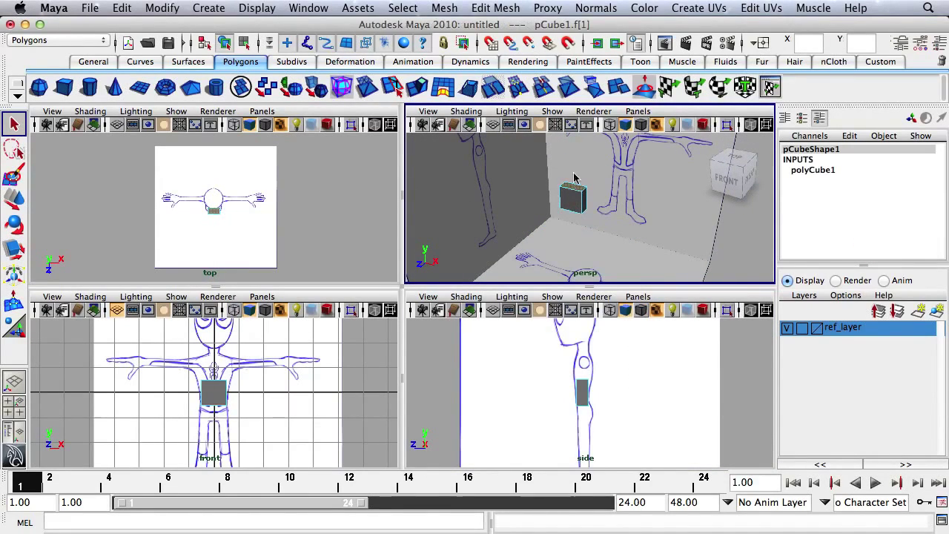
{"action": "left_click", "coordinate": [417, 89]}
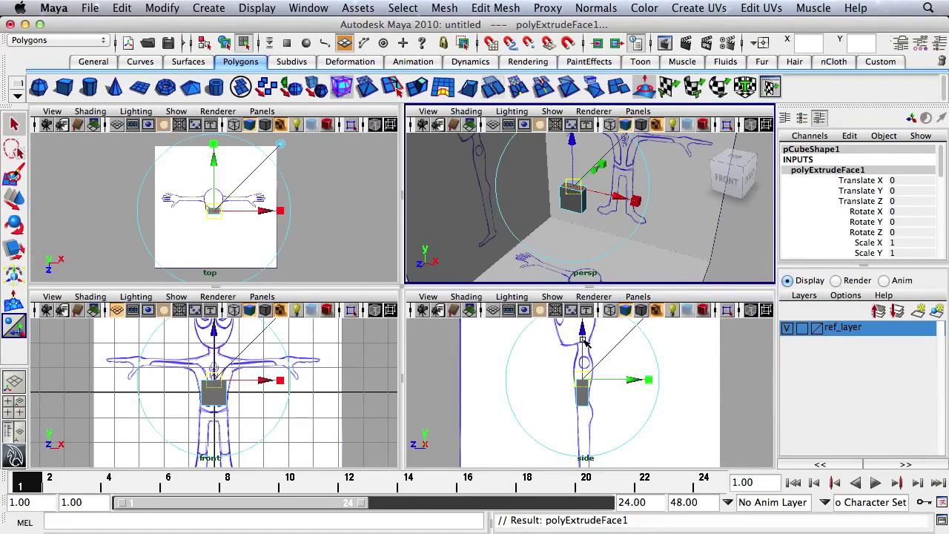
{"action": "left_click_drag", "start_coordinate": [585, 341], "coordinate": [586, 314]}
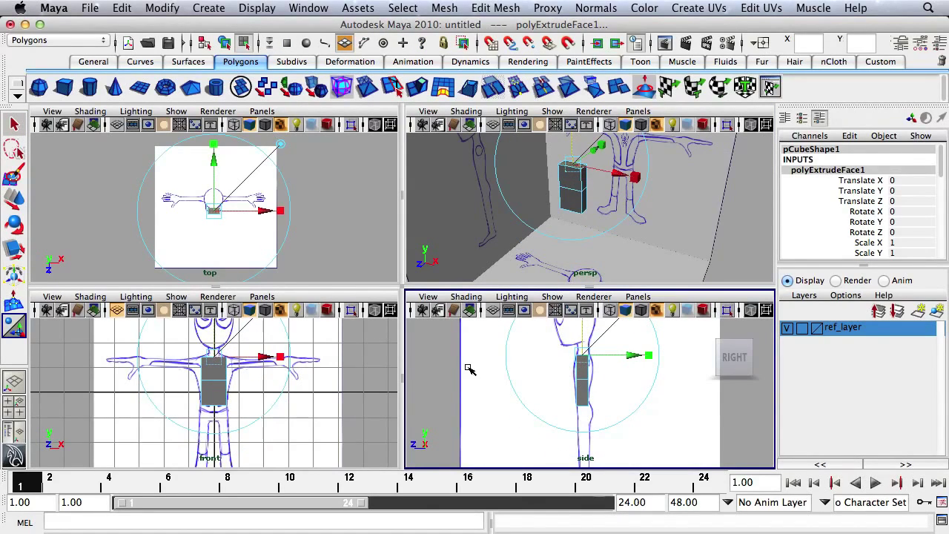
{"action": "mouse_move", "coordinate": [578, 217]}
{"action": "left_mouse_down", "text": "alt"}
{"action": "mouse_move", "coordinate": [549, 219]}
{"action": "mouse_move", "coordinate": [576, 218]}
{"action": "left_mouse_up", "text": "alt"}
{"action": "scroll", "coordinate": [168, 385], "scroll_direction": "up", "scroll_amount": 3}
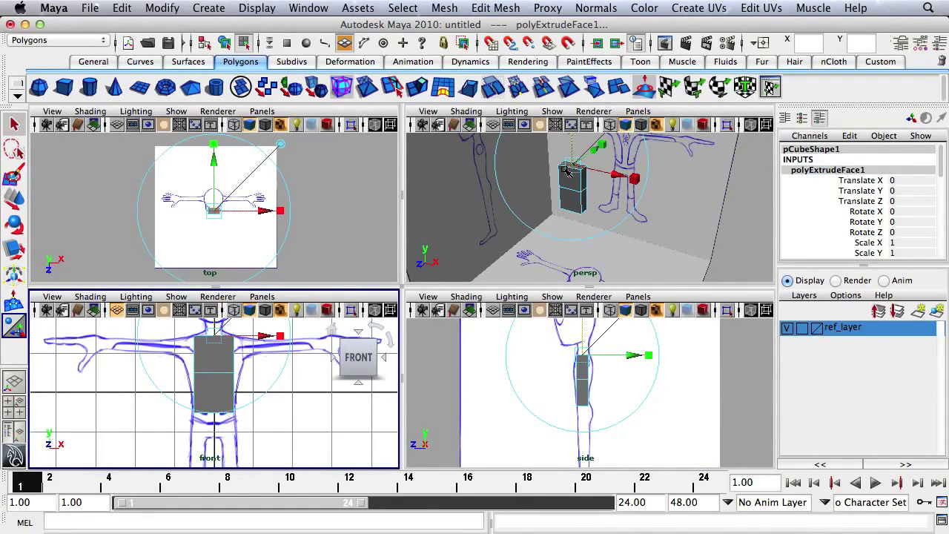
Return the extruded cube to object mode and create a new Lambert material in the Hypershade.
{"action": "right_click_drag", "start_coordinate": [568, 171], "coordinate": [616, 170]}
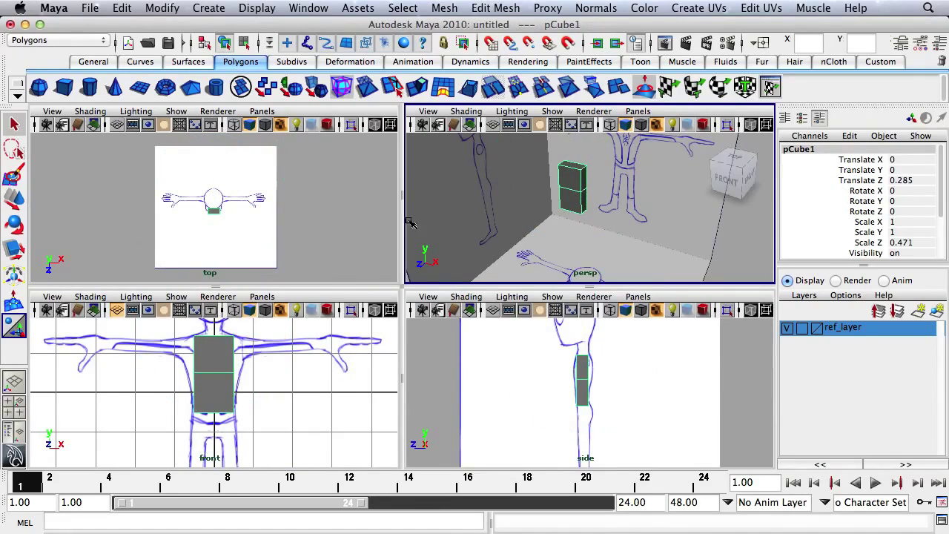
{"action": "right_click_drag", "start_coordinate": [252, 222], "coordinate": [349, 227], "text": "alt"}
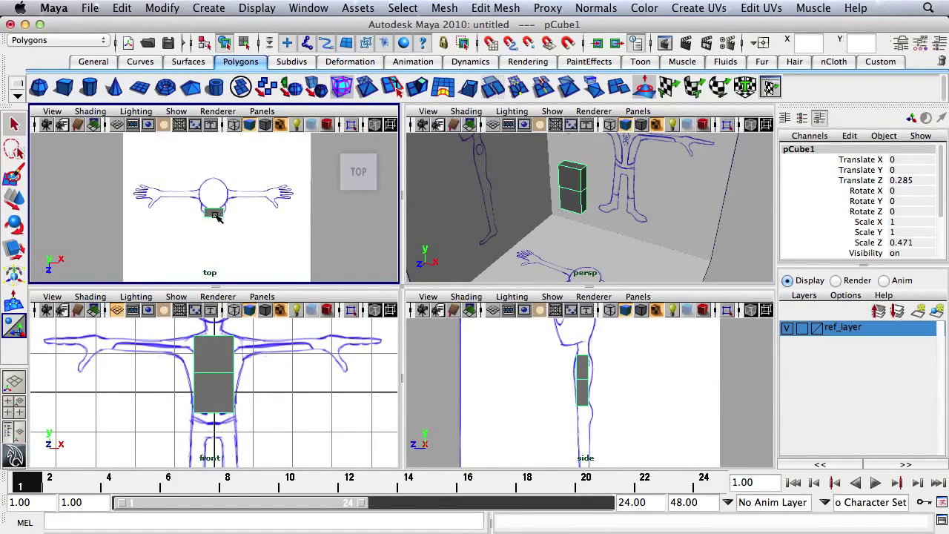
{"action": "scroll", "coordinate": [679, 396], "scroll_direction": "up", "scroll_amount": 3}
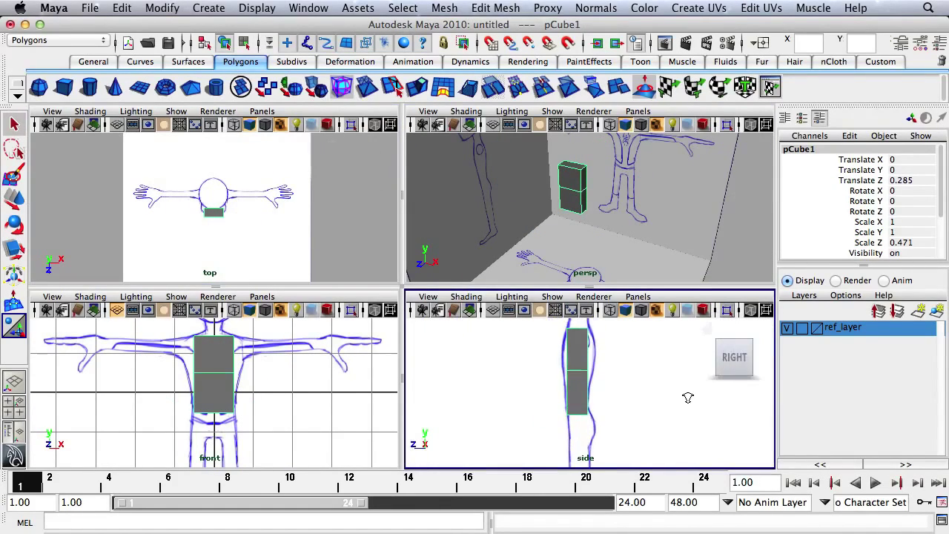
{"action": "left_click", "coordinate": [309, 7]}
{"action": "mouse_move", "coordinate": [363, 51]}
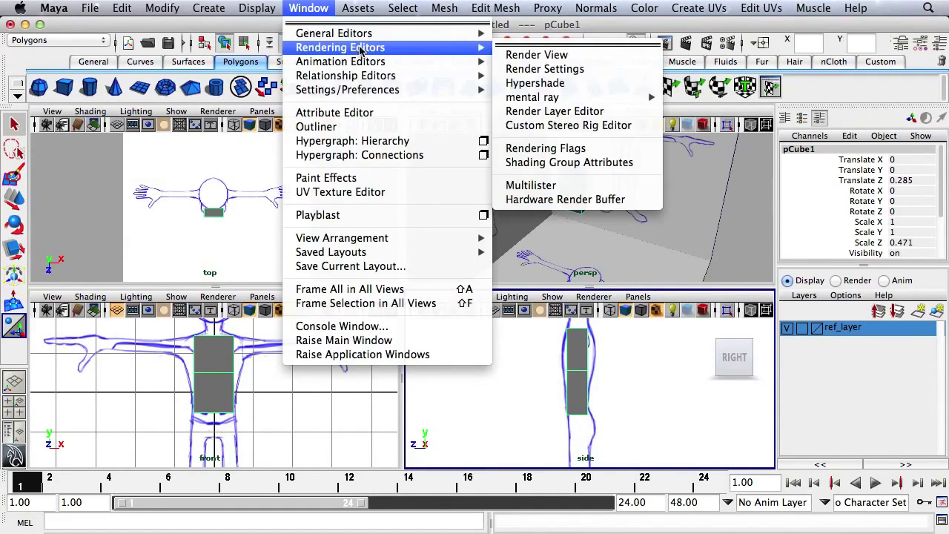
{"action": "left_click", "coordinate": [549, 85]}
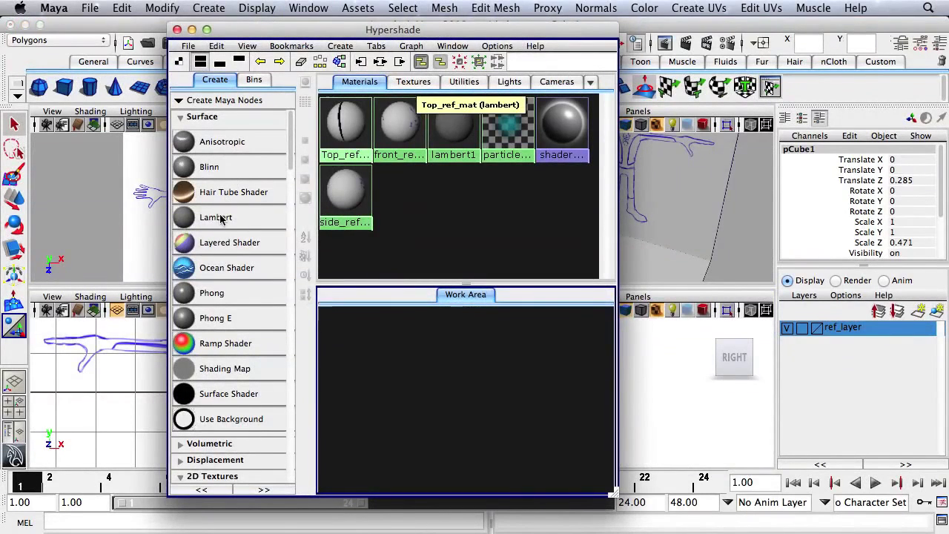
{"action": "left_click", "coordinate": [216, 218]}
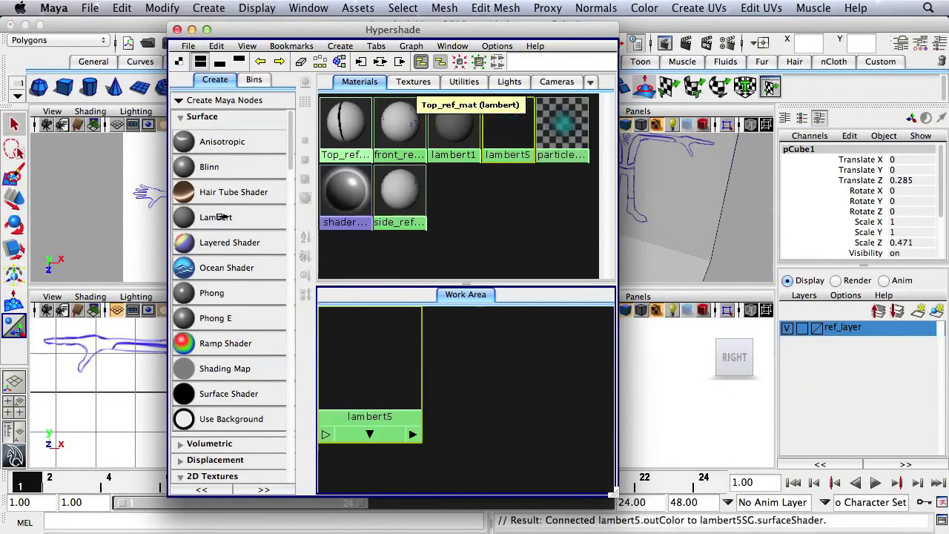
Set the new Lambert material's colour to green and raise its transparency to slightly above halfway.
{"action": "double_click", "coordinate": [522, 132]}
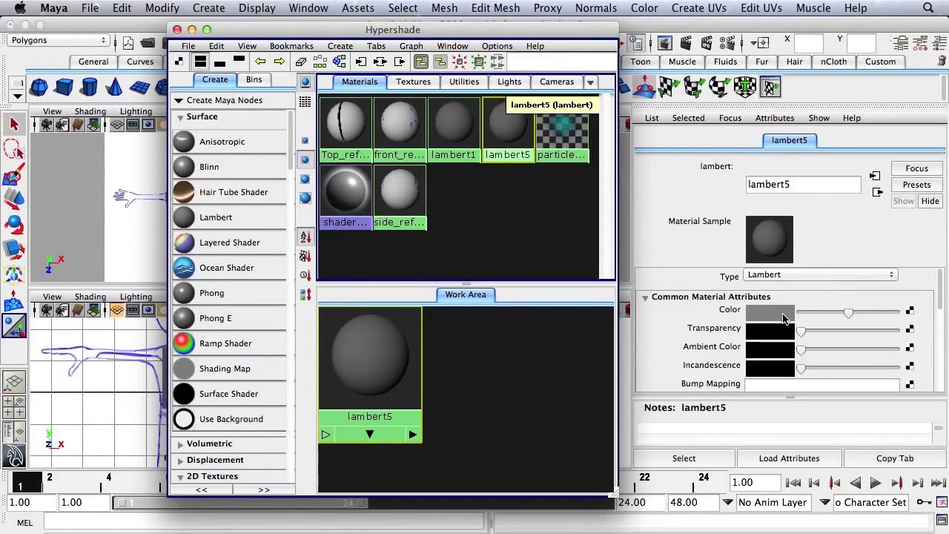
{"action": "left_click", "coordinate": [784, 317]}
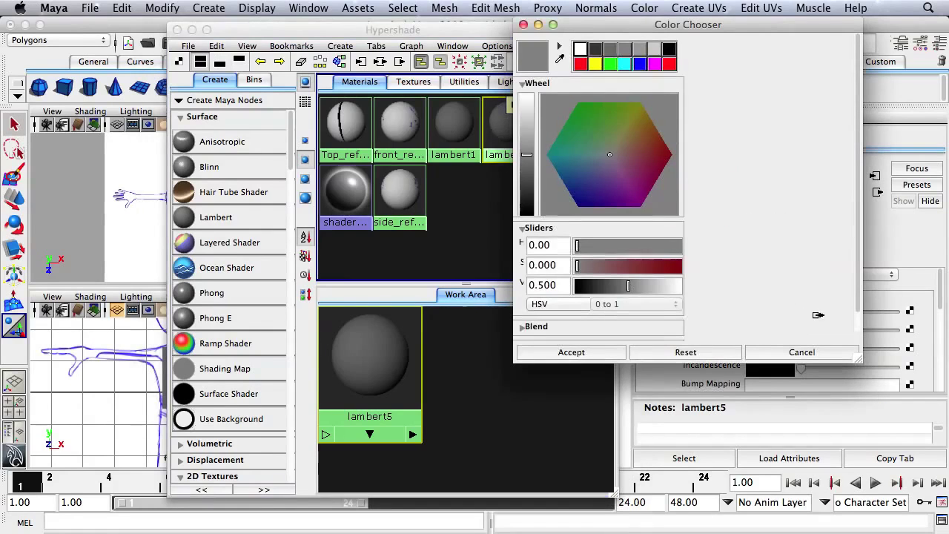
{"action": "left_click", "coordinate": [579, 128]}
{"action": "left_click", "coordinate": [571, 352]}
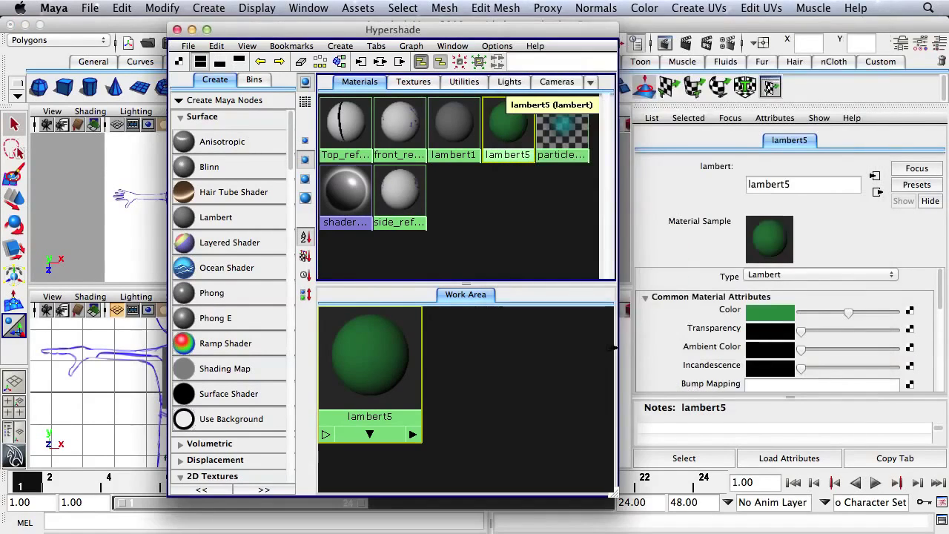
{"action": "left_click_drag", "start_coordinate": [801, 331], "coordinate": [860, 339]}
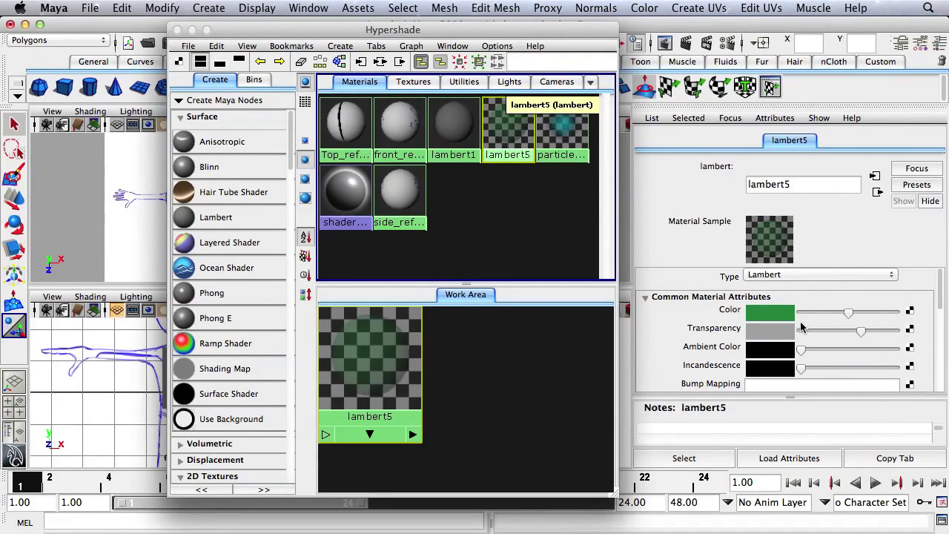
Assign the transparent green Lambert material to the torso cube and close the Hypershade.
{"action": "left_click_drag", "start_coordinate": [536, 31], "coordinate": [362, 35]}
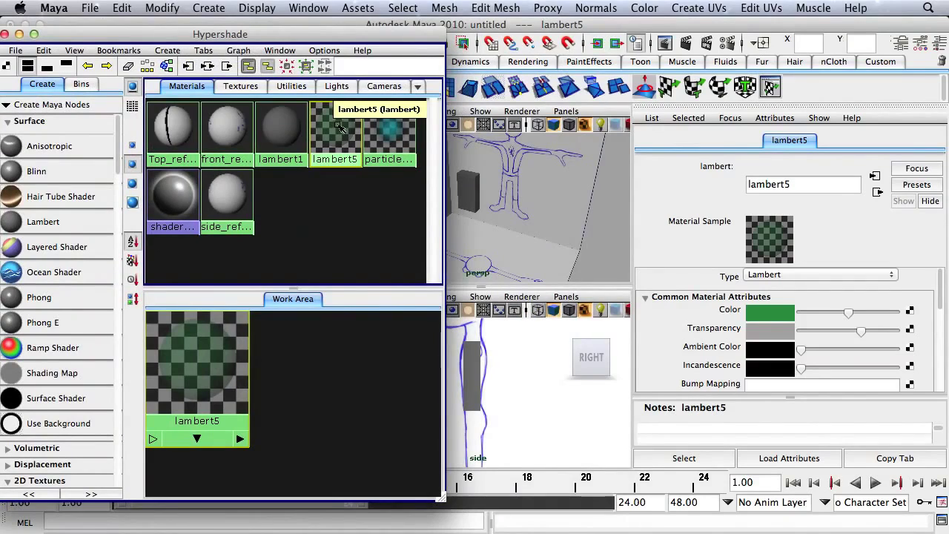
{"action": "middle_click_drag", "start_coordinate": [459, 192], "coordinate": [475, 195]}
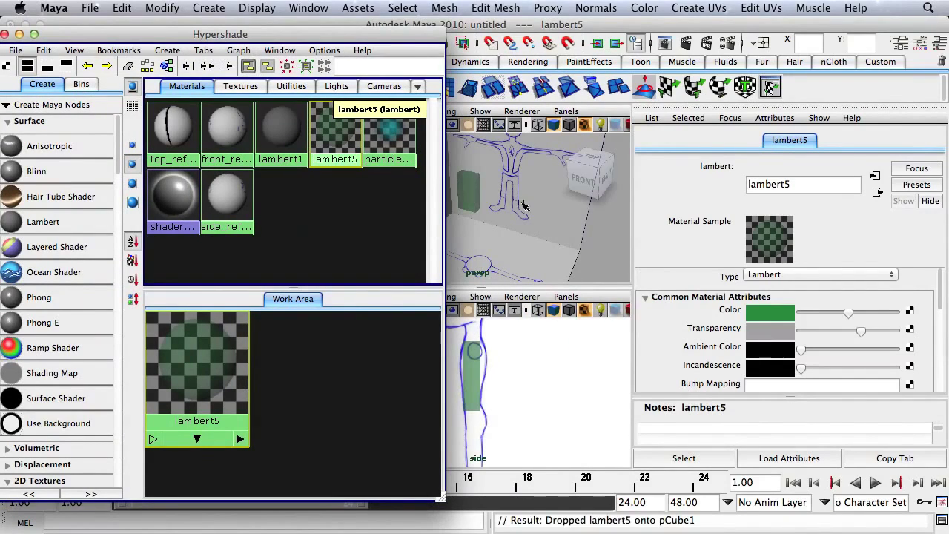
{"action": "left_click", "coordinate": [5, 34]}
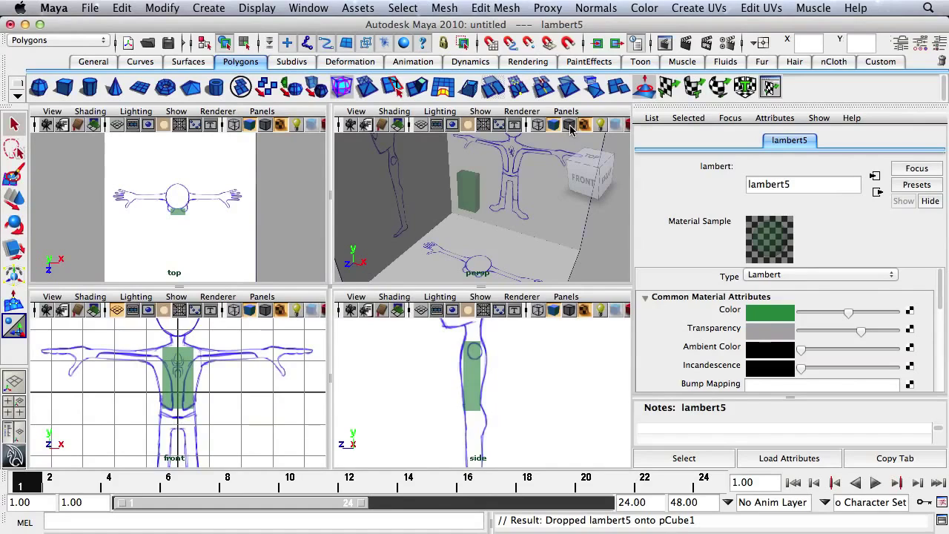
Turn on wireframe on shaded in the perspective, side, front and top views.
{"action": "left_click", "coordinate": [569, 310]}
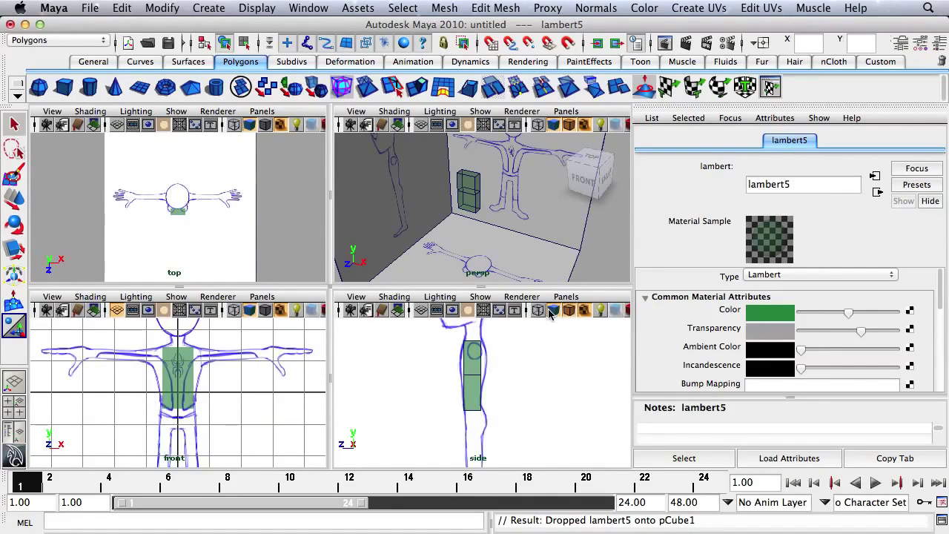
{"action": "left_click", "coordinate": [263, 311]}
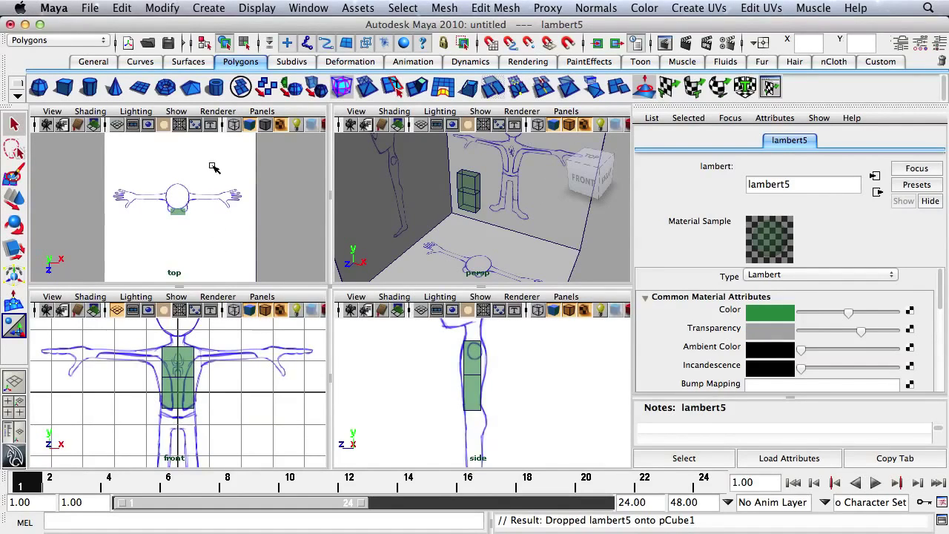
{"action": "left_click", "coordinate": [265, 126]}
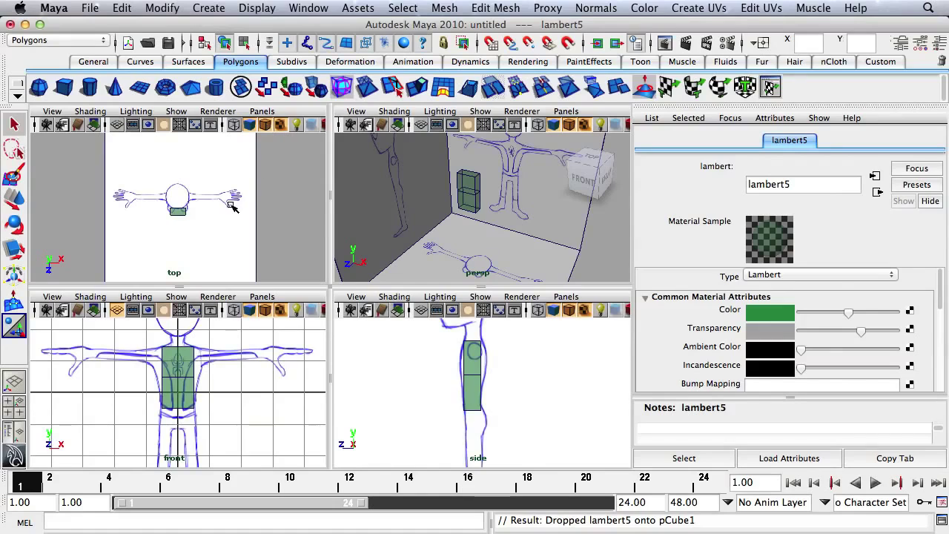
{"action": "left_click_drag", "start_coordinate": [522, 238], "coordinate": [511, 238], "text": "alt"}
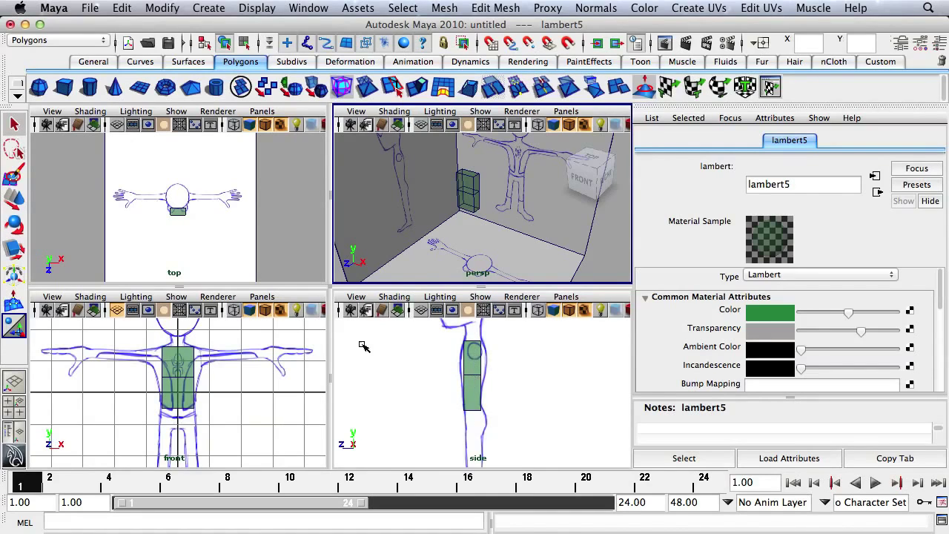
Move the top-view reference plane forward along Z until the drawn head is centred around the torso block.
{"action": "left_click", "coordinate": [248, 228]}
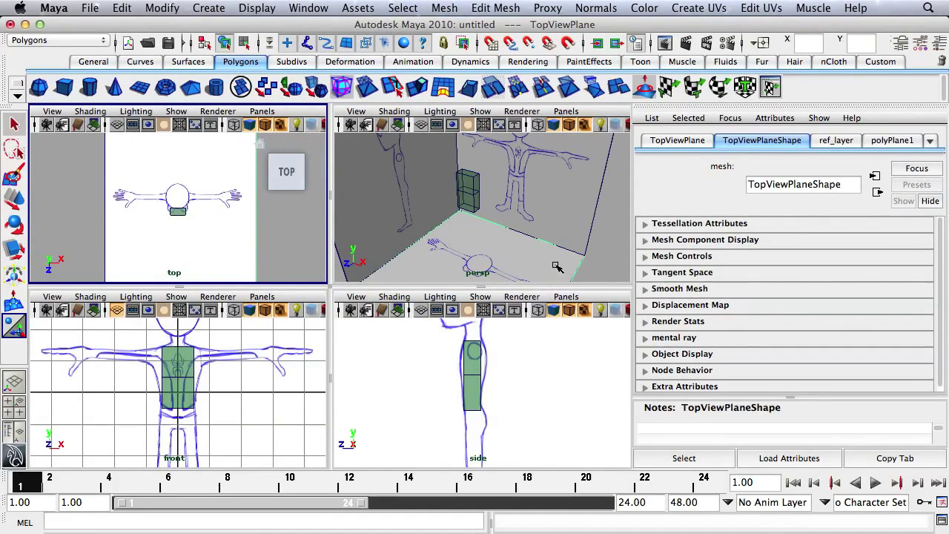
{"action": "mouse_move", "coordinate": [471, 217]}
{"action": "left_mouse_down", "text": "alt"}
{"action": "mouse_move", "coordinate": [483, 201]}
{"action": "mouse_move", "coordinate": [474, 220]}
{"action": "left_mouse_up", "text": "alt"}
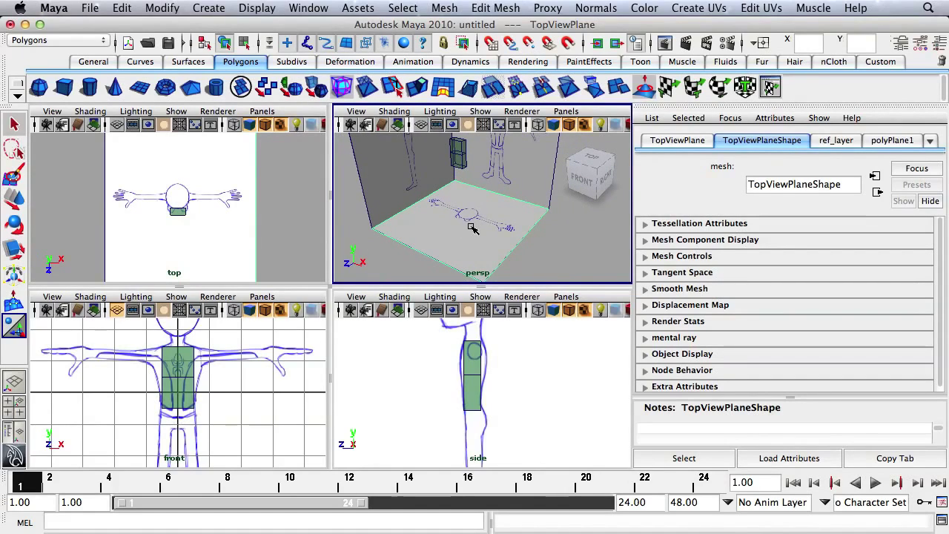
{"action": "key", "text": "w"}
{"action": "key", "text": "w"}
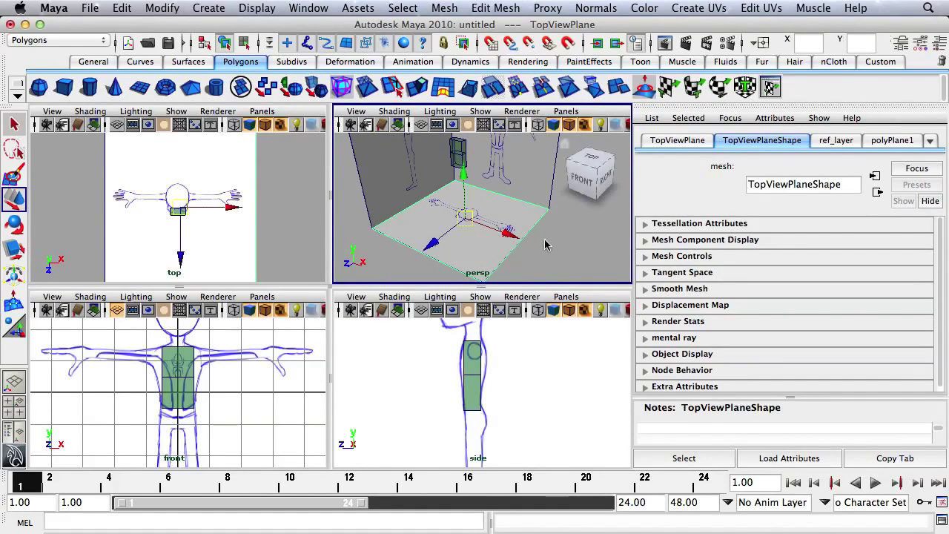
{"action": "left_click_drag", "start_coordinate": [184, 256], "coordinate": [187, 270]}
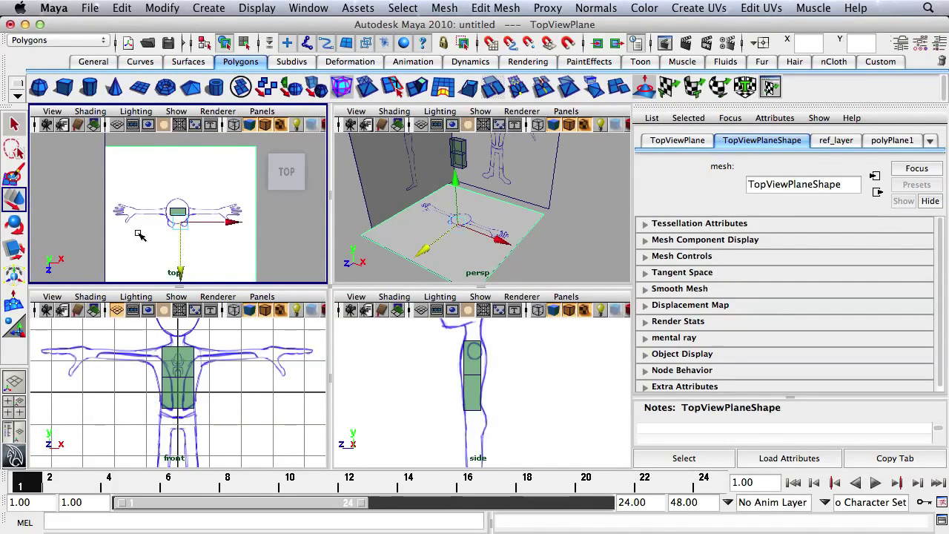
{"action": "right_click_drag", "start_coordinate": [138, 231], "coordinate": [283, 237], "text": "alt"}
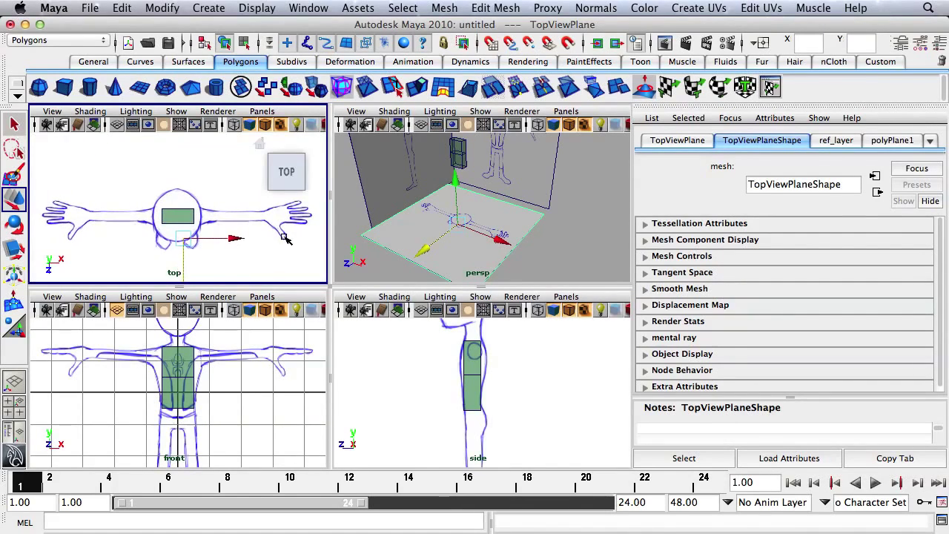
Try widening the torso block along X beyond the body outline in the front drawing.
{"action": "left_click", "coordinate": [180, 218]}
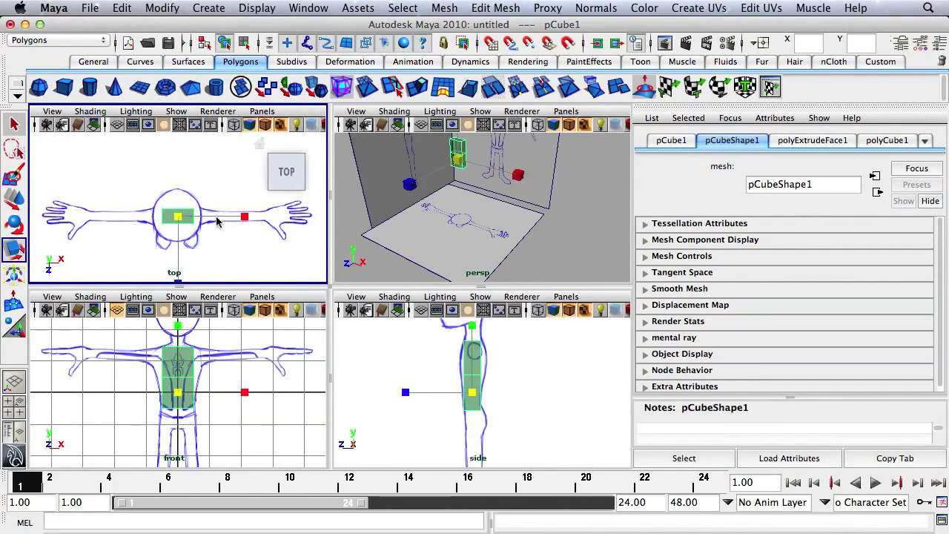
{"action": "left_click_drag", "start_coordinate": [245, 222], "coordinate": [298, 226]}
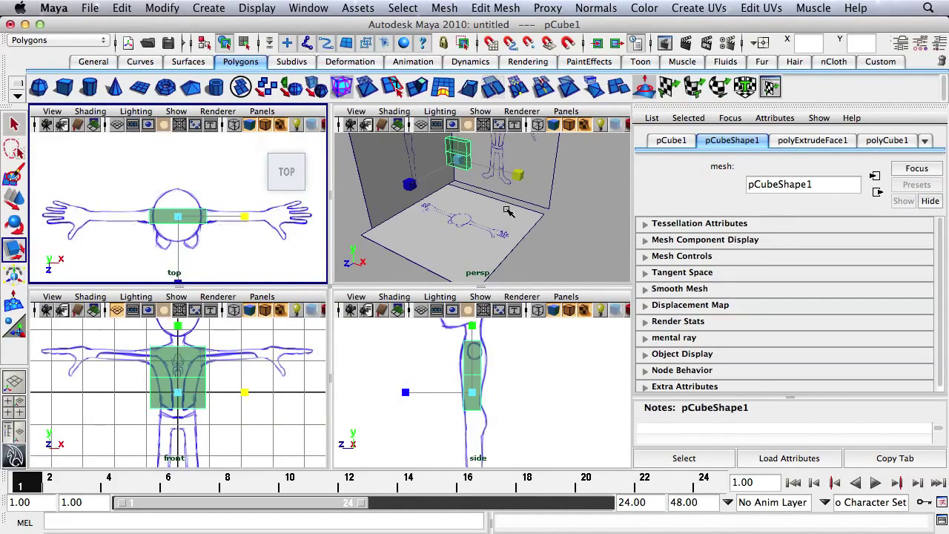
{"action": "left_click_drag", "start_coordinate": [508, 211], "coordinate": [506, 253], "text": "alt"}
{"action": "scroll", "coordinate": [506, 374], "scroll_direction": "down", "scroll_amount": 4}
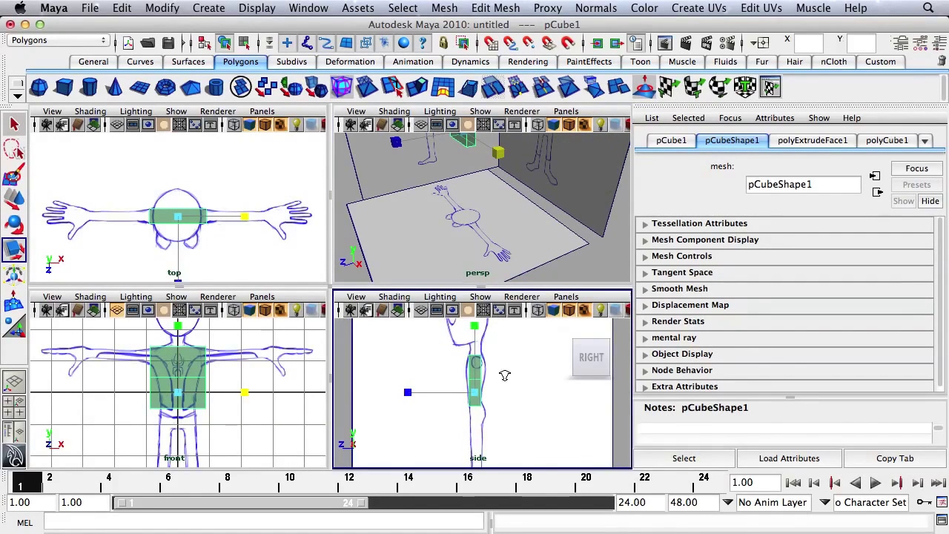
Select the side-view reference plane and examine its placement relative to the torso block in perspective.
{"action": "left_click", "coordinate": [500, 392]}
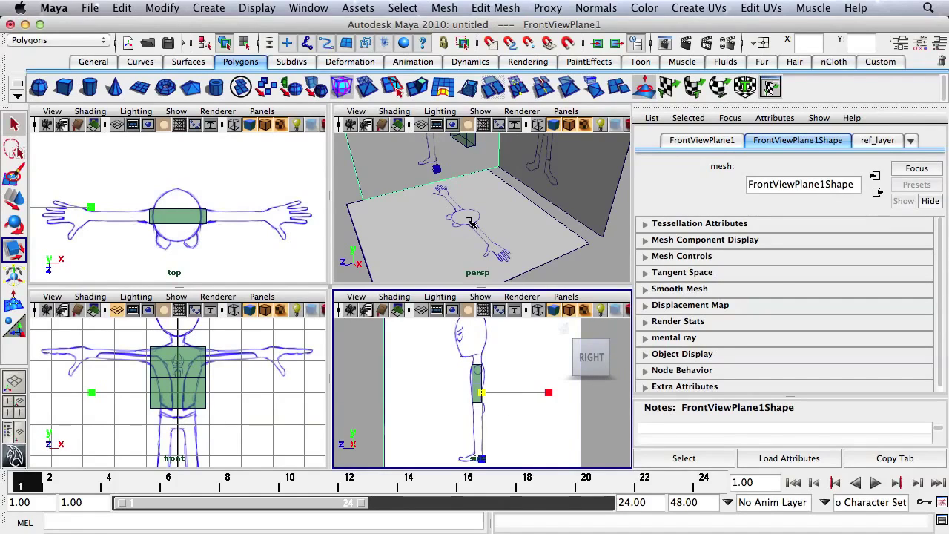
{"action": "left_click_drag", "start_coordinate": [471, 222], "coordinate": [406, 199], "text": "alt"}
{"action": "key", "text": "w"}
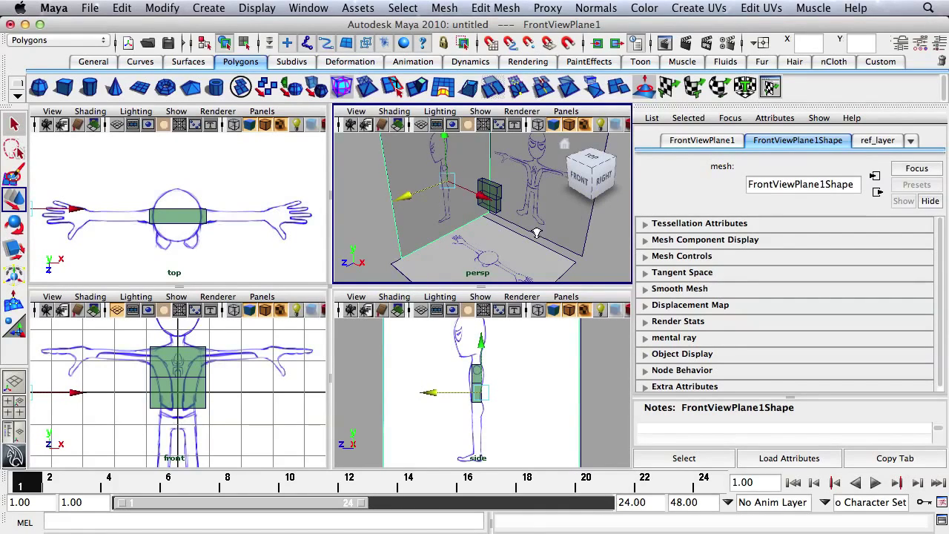
{"action": "left_click_drag", "start_coordinate": [536, 233], "coordinate": [478, 230], "text": "alt"}
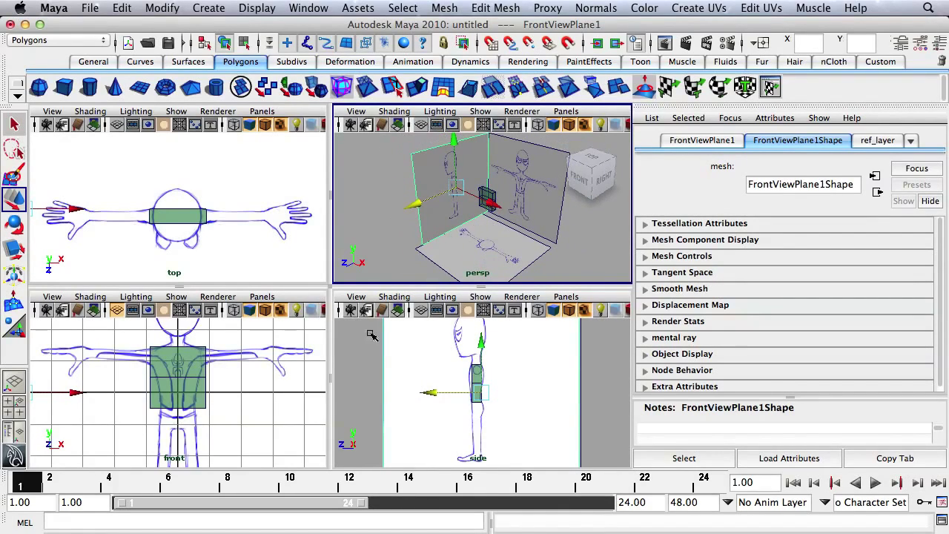
Narrow the torso block along X to the width of the drawn body in the front view.
{"action": "left_click", "coordinate": [198, 382]}
{"action": "key", "text": "r"}
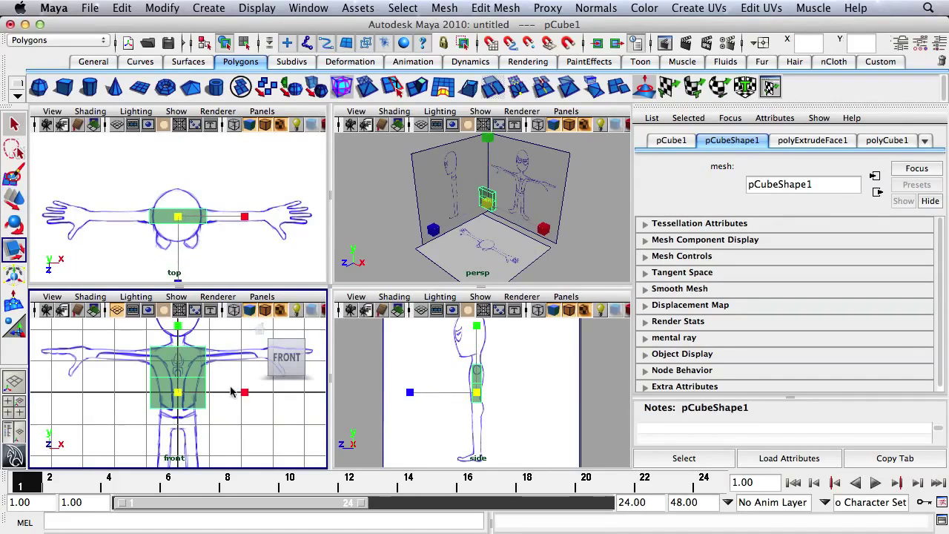
{"action": "left_click_drag", "start_coordinate": [236, 392], "coordinate": [216, 396]}
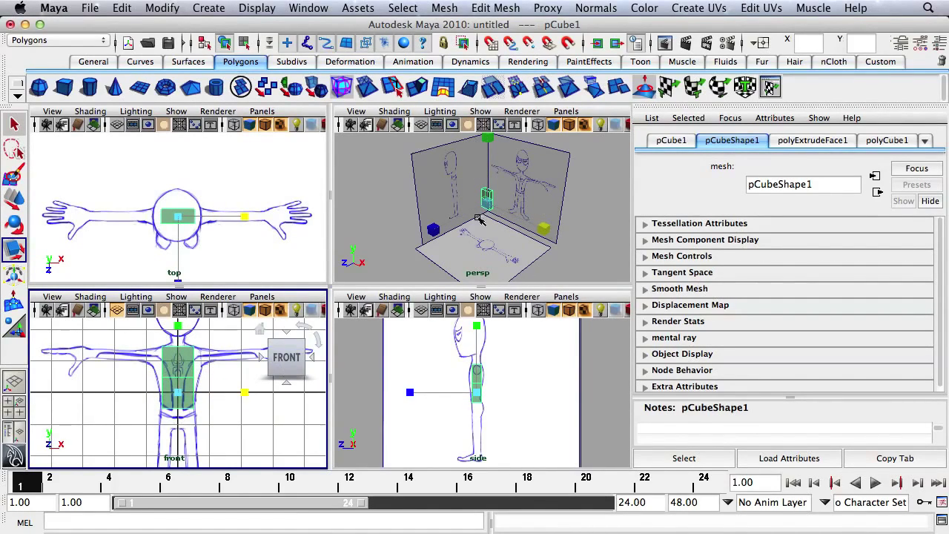
Bring back the Channel Box and Layer Editor and select the side-view reference plane instead of the torso block.
{"action": "left_click_drag", "start_coordinate": [480, 219], "coordinate": [417, 202], "text": "alt"}
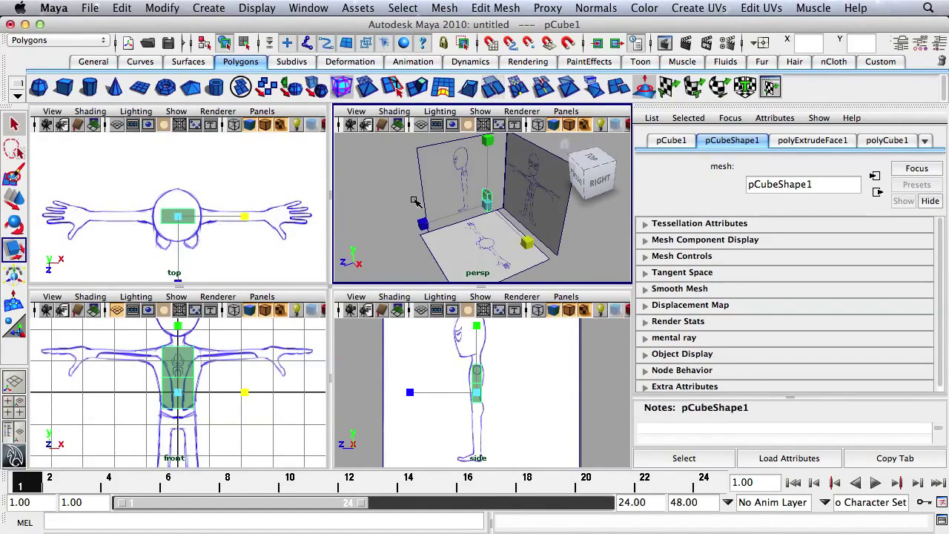
{"action": "left_click_drag", "start_coordinate": [459, 207], "coordinate": [517, 238], "text": "alt"}
{"action": "key", "text": "q"}
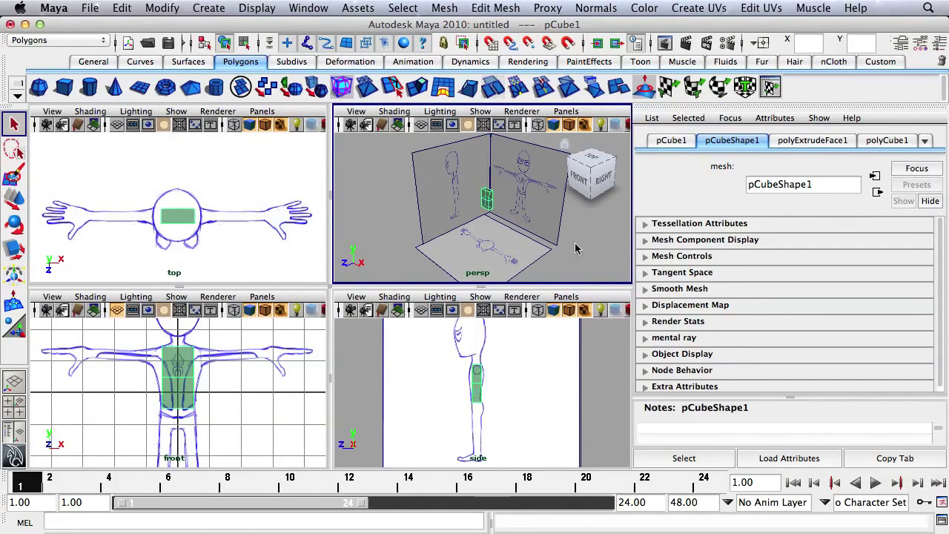
{"action": "left_click", "coordinate": [590, 254]}
{"action": "left_click_drag", "start_coordinate": [460, 223], "coordinate": [469, 240], "text": "alt"}
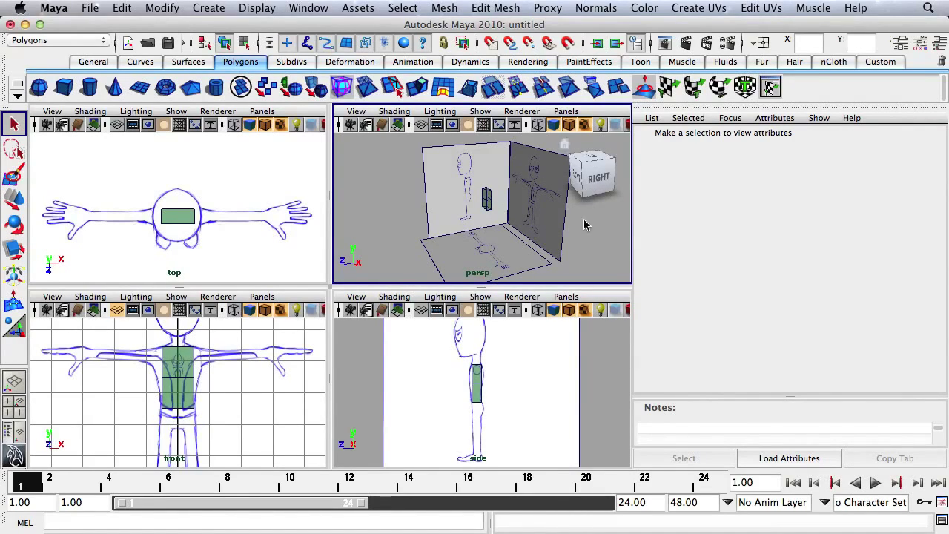
{"action": "left_click", "coordinate": [940, 43]}
{"action": "left_click_drag", "start_coordinate": [600, 219], "coordinate": [611, 237], "text": "alt"}
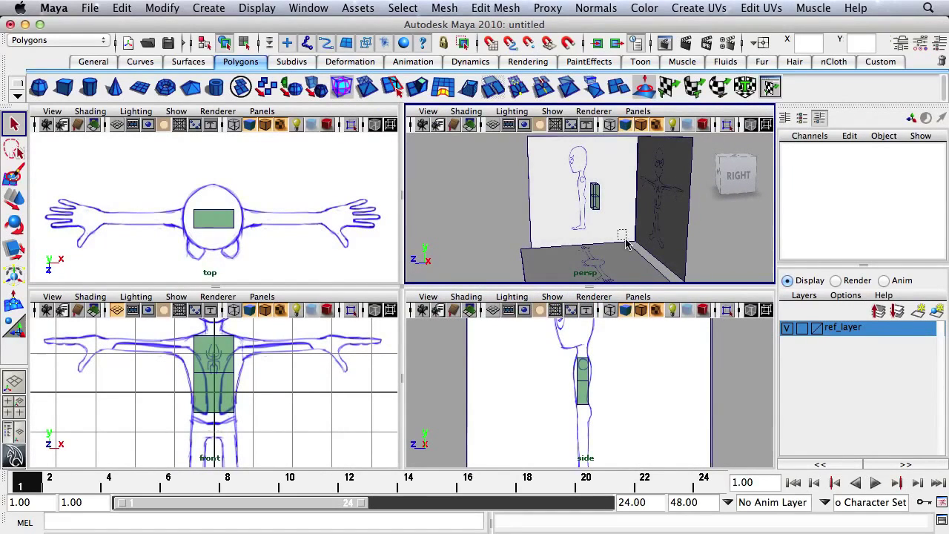
{"action": "left_click", "coordinate": [625, 243]}
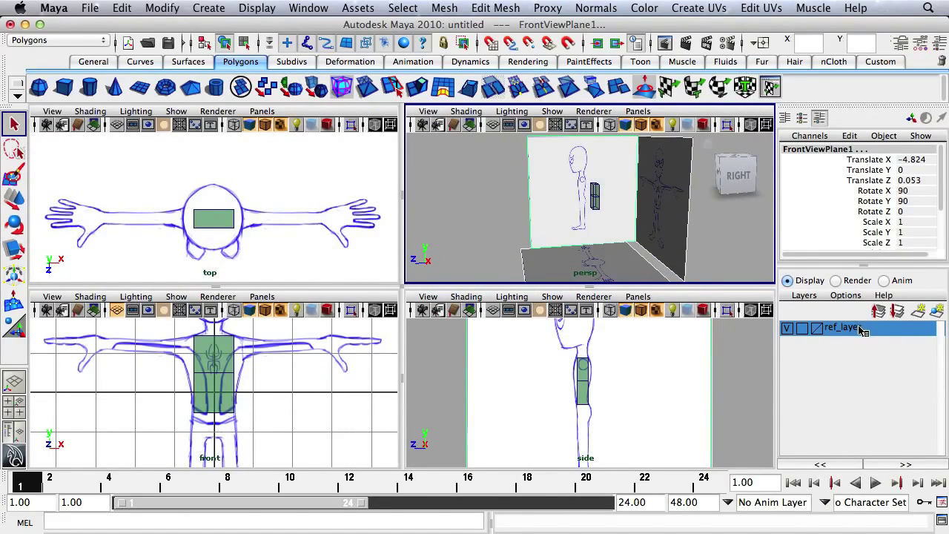
Set ref_layer to Reference display and test that the drawing planes are locked by trying to select them in perspective.
{"action": "left_click", "coordinate": [806, 333]}
{"action": "left_click", "coordinate": [806, 333]}
{"action": "left_click", "coordinate": [715, 243]}
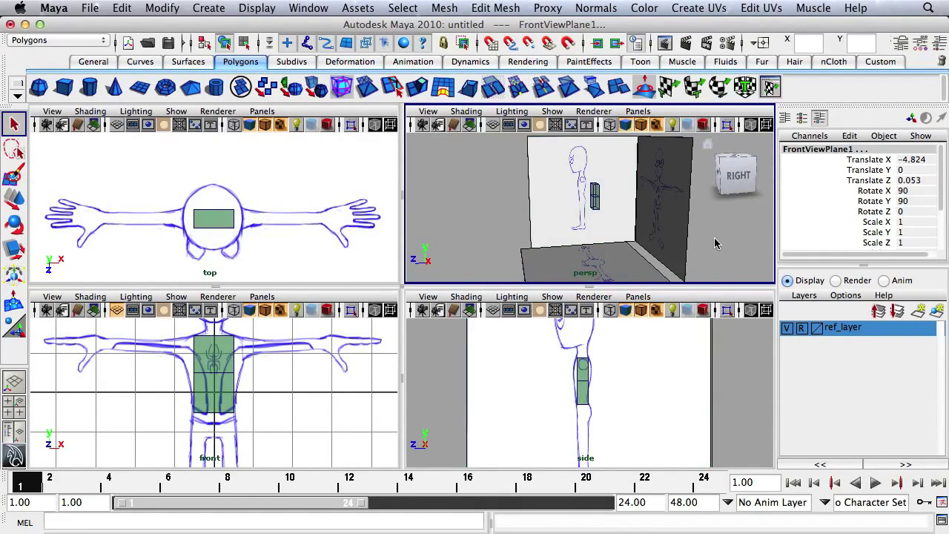
{"action": "left_click_drag", "start_coordinate": [582, 187], "coordinate": [511, 287], "text": "alt"}
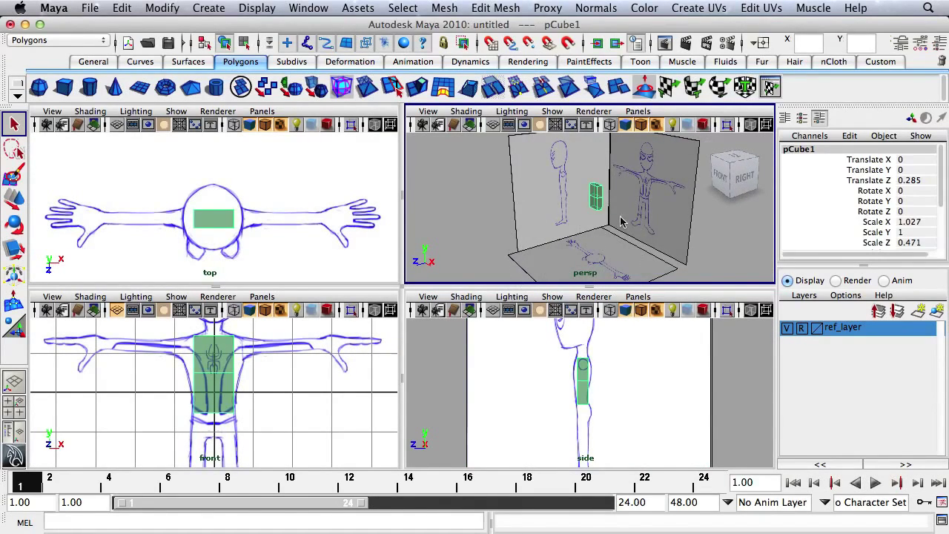
{"action": "left_click", "coordinate": [537, 252]}
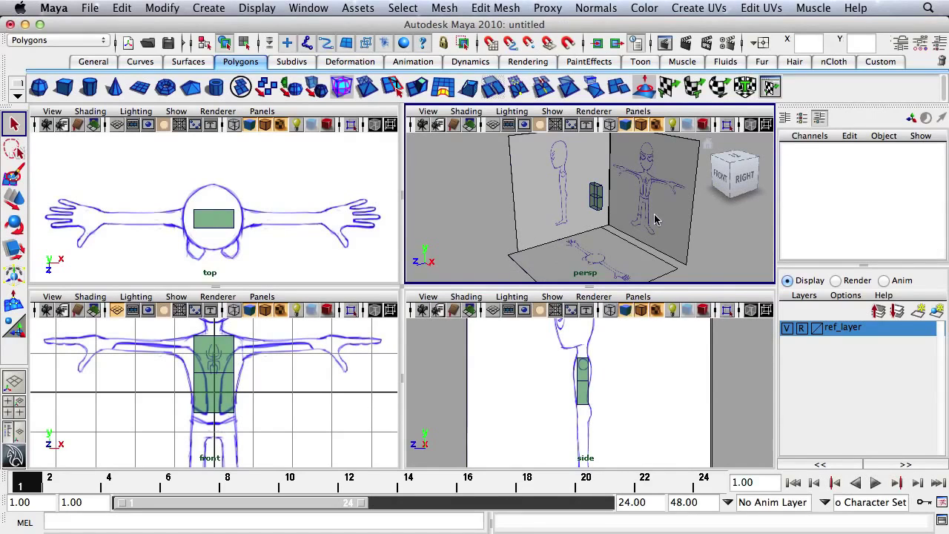
{"action": "left_click_drag", "start_coordinate": [676, 258], "coordinate": [637, 260], "text": "alt"}
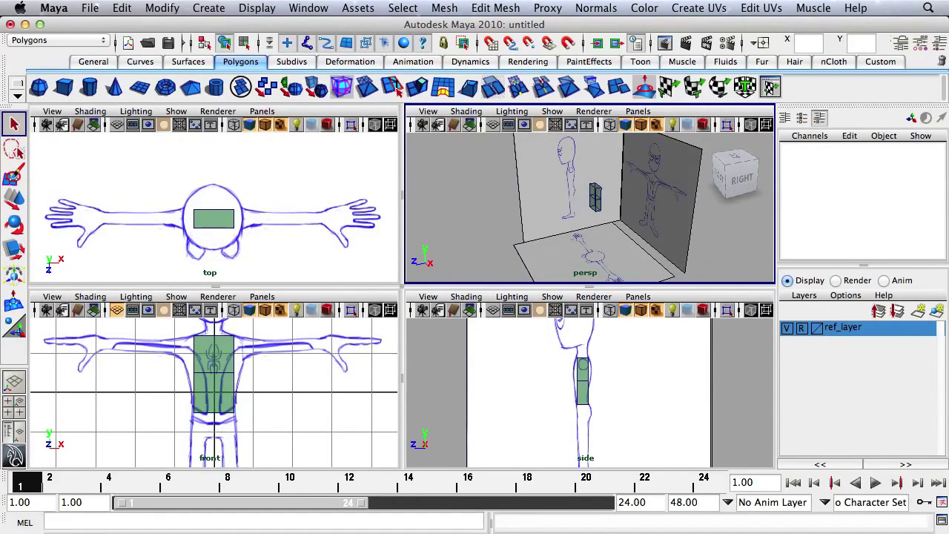
Hide the grid in the front view and switch the torso block to vertex editing.
{"action": "middle_click_drag", "start_coordinate": [243, 373], "coordinate": [264, 367], "text": "alt"}
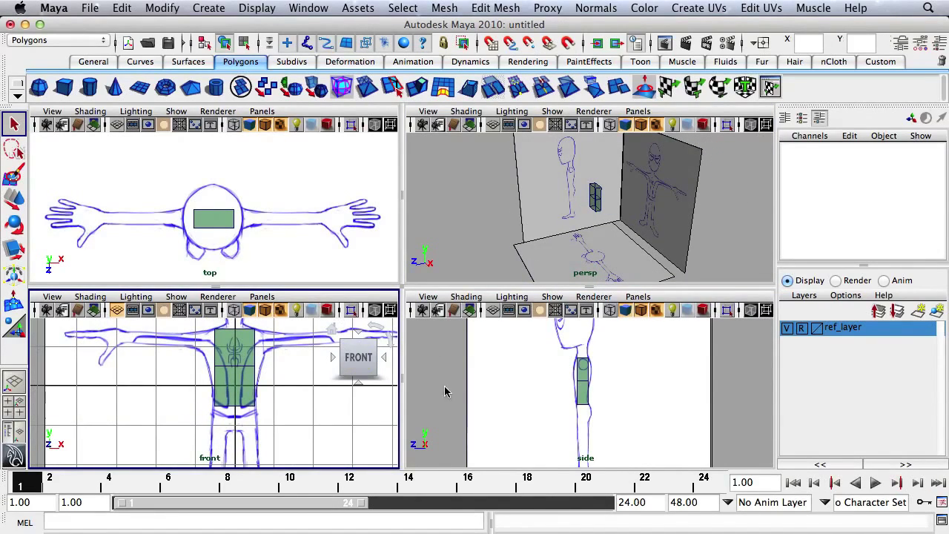
{"action": "left_click", "coordinate": [584, 390]}
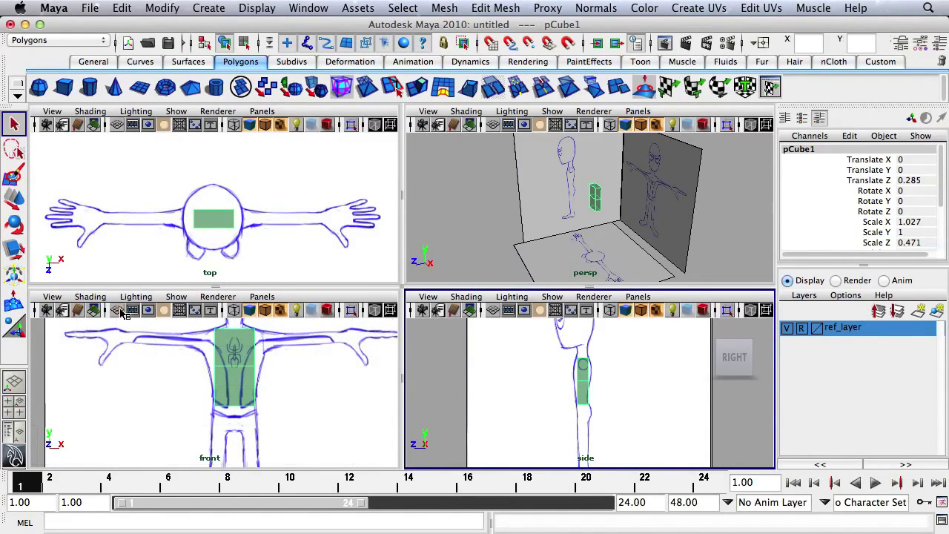
{"action": "right_click_drag", "start_coordinate": [236, 369], "coordinate": [209, 228]}
{"action": "right_click_drag", "start_coordinate": [190, 242], "coordinate": [190, 241]}
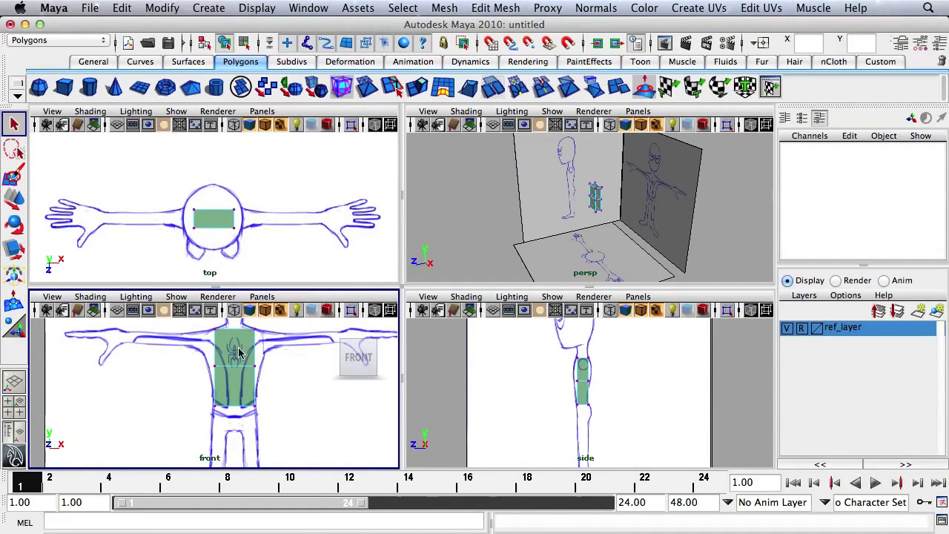
Lower the torso block's top and middle vertex rows in the front view, and raise the middle row halfway between top and bottom.
{"action": "left_click_drag", "start_coordinate": [198, 329], "coordinate": [281, 381]}
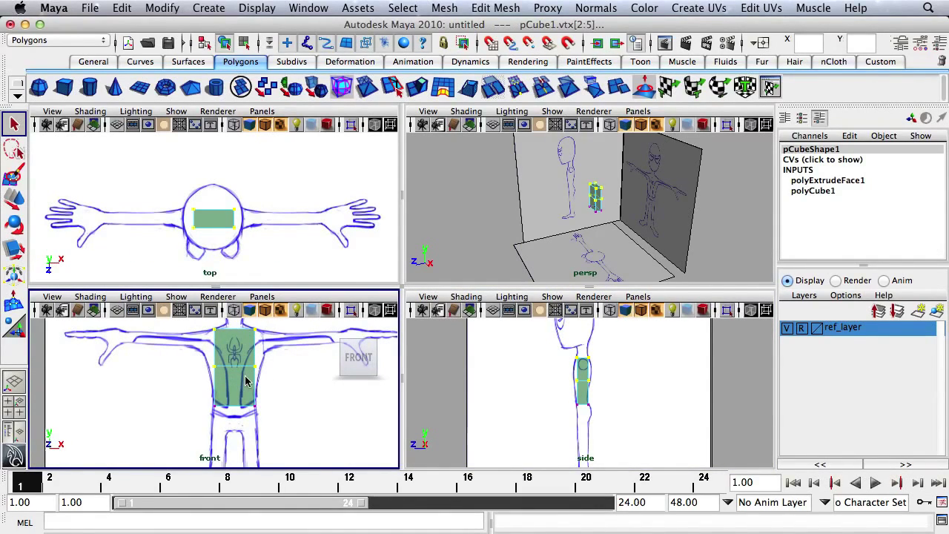
{"action": "key", "text": "w"}
{"action": "left_click_drag", "start_coordinate": [238, 328], "coordinate": [293, 399]}
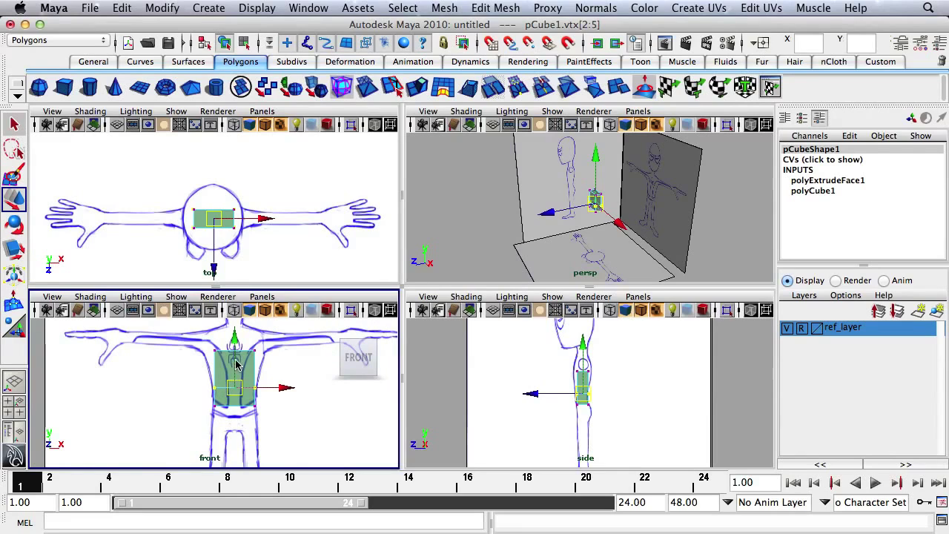
{"action": "left_click_drag", "start_coordinate": [236, 363], "coordinate": [236, 356]}
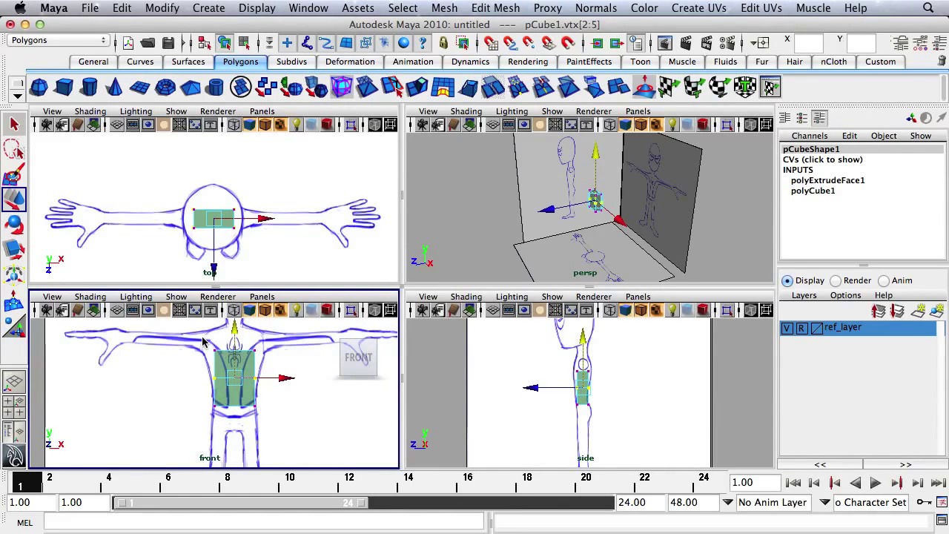
Select the torso block's top row of vertices in an enlarged front view.
{"action": "scroll", "coordinate": [278, 369], "scroll_direction": "up", "scroll_amount": 3}
{"action": "key", "text": "space"}
{"action": "middle_click_drag", "start_coordinate": [388, 295], "coordinate": [334, 373], "text": "alt"}
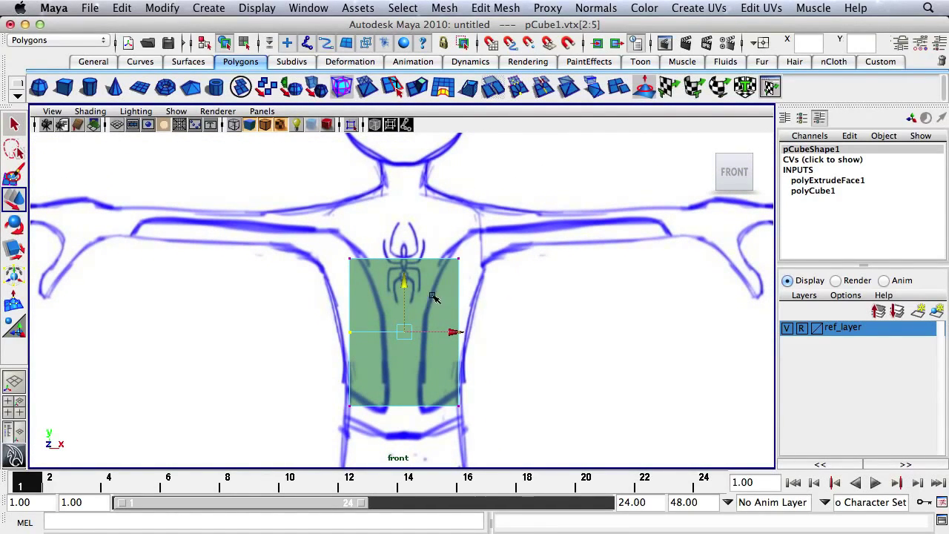
{"action": "left_click", "coordinate": [336, 247]}
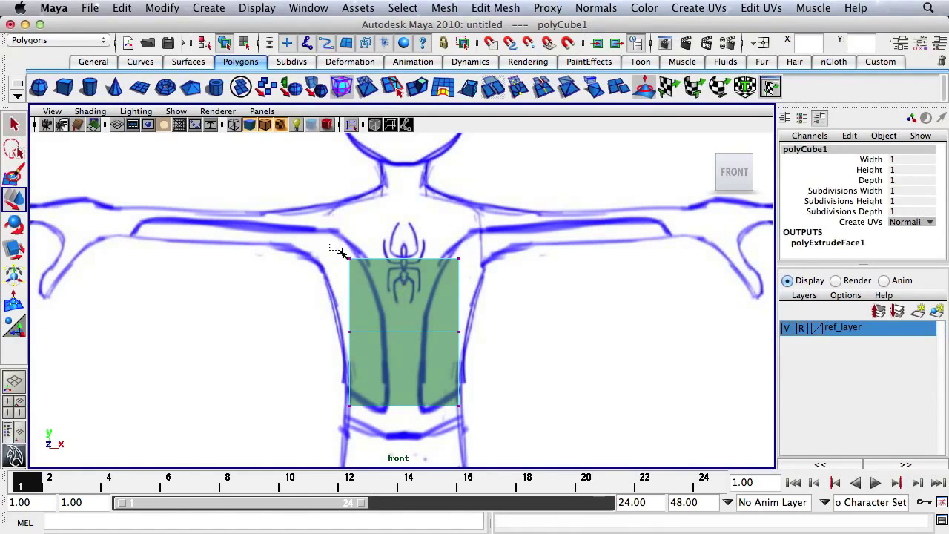
{"action": "left_click_drag", "start_coordinate": [336, 248], "coordinate": [549, 285]}
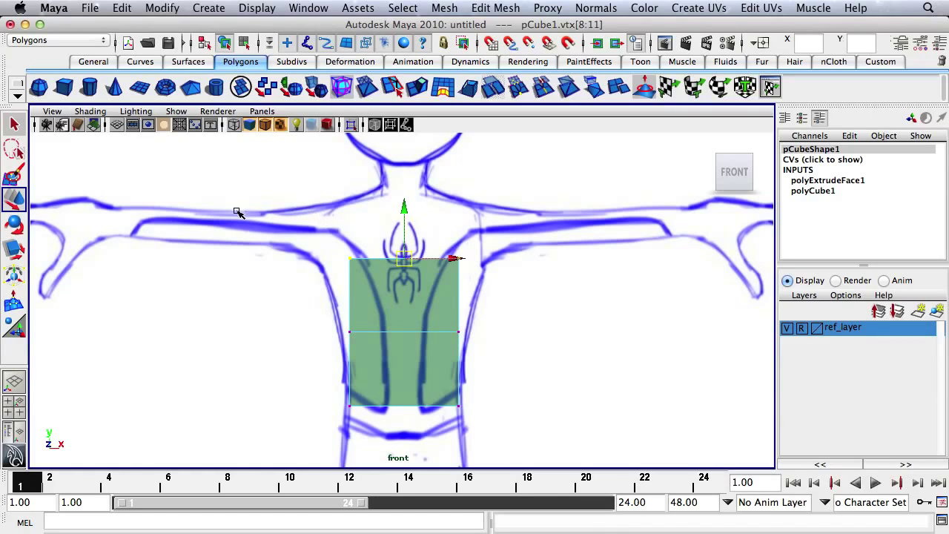
Select the torso block's top face in perspective and extrude it up to the drawn shoulder line in the front view.
{"action": "key", "text": "space"}
{"action": "key", "text": "space"}
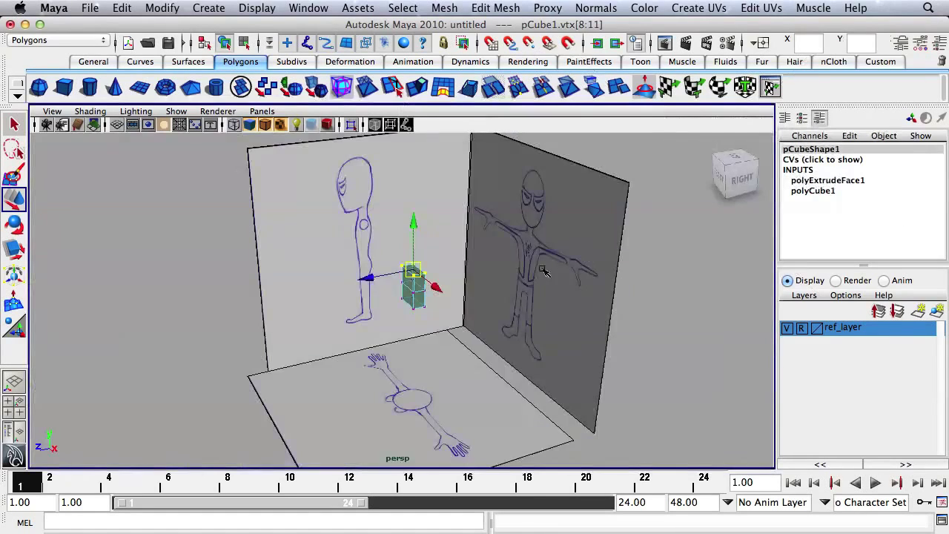
{"action": "key", "text": "f"}
{"action": "key", "text": "q"}
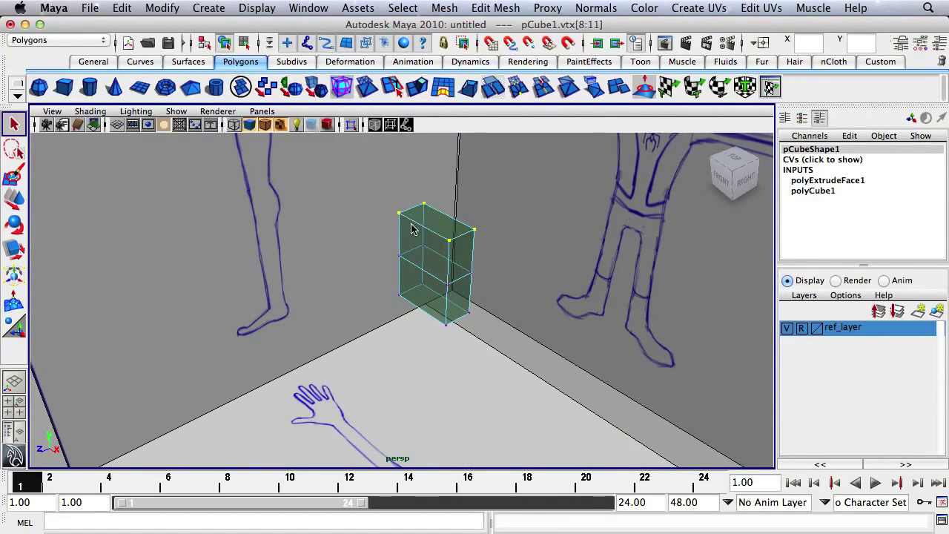
{"action": "right_click_drag", "start_coordinate": [441, 225], "coordinate": [441, 242]}
{"action": "key", "text": "space"}
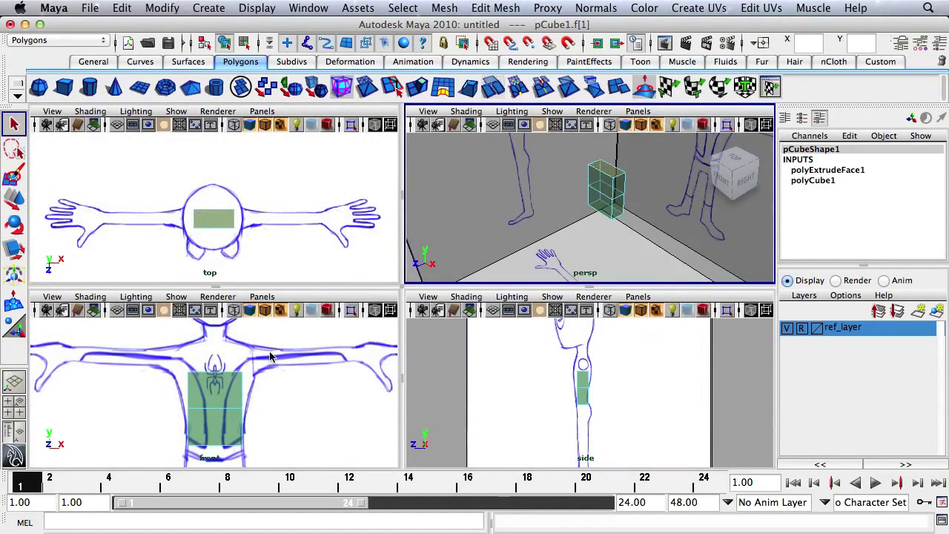
{"action": "key", "text": "space"}
{"action": "left_click", "coordinate": [417, 86]}
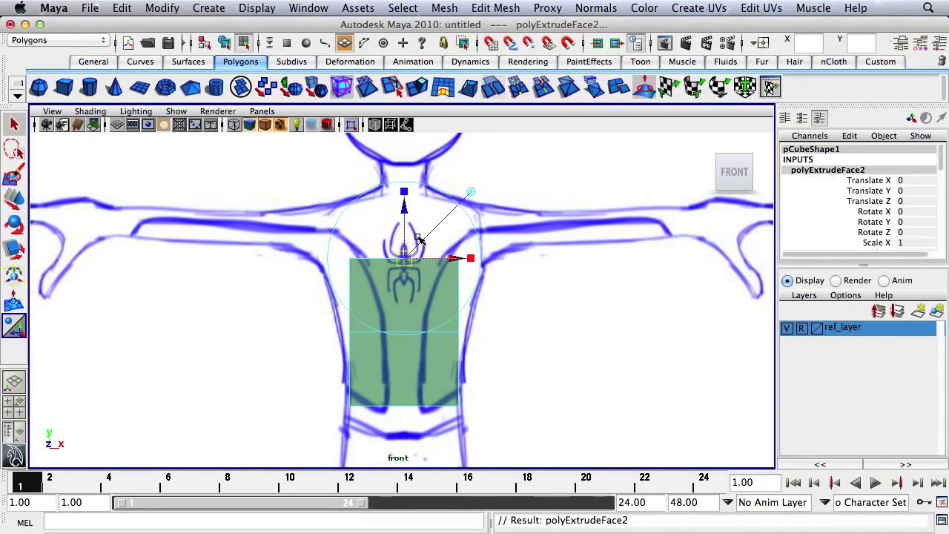
{"action": "left_click_drag", "start_coordinate": [406, 216], "coordinate": [406, 166]}
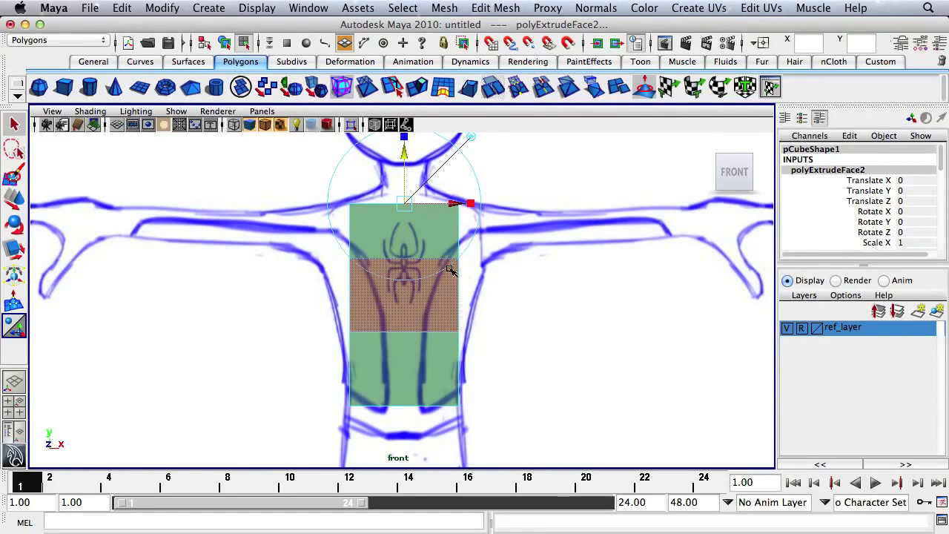
Widen the torso's two upper vertex rows along X to the drawn chest outline in the front view.
{"action": "key", "text": "q"}
{"action": "right_click_drag", "start_coordinate": [449, 262], "coordinate": [420, 242]}
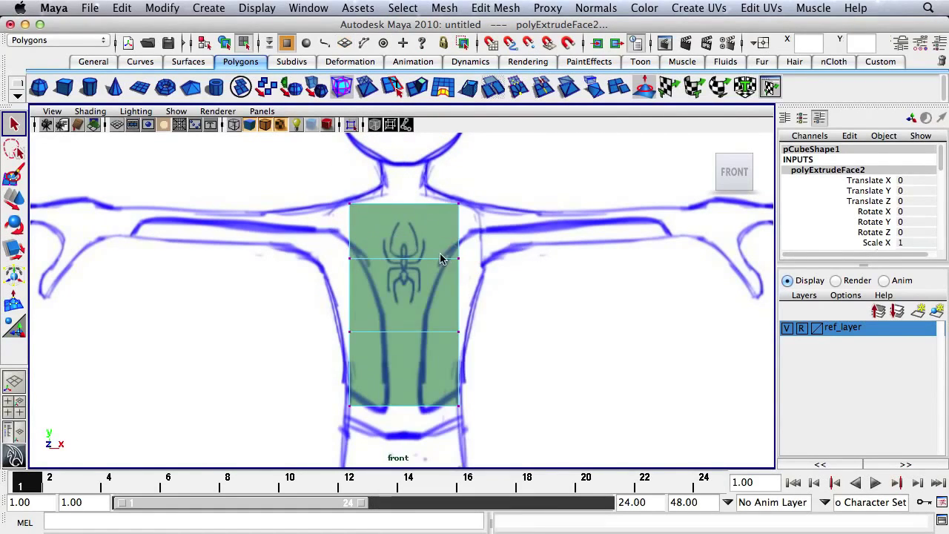
{"action": "left_click_drag", "start_coordinate": [438, 194], "coordinate": [482, 278]}
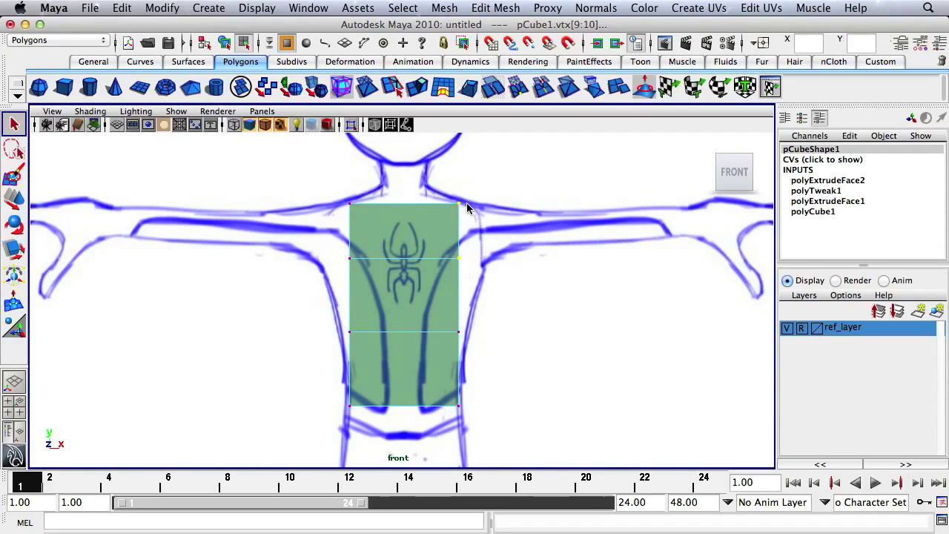
{"action": "left_click_drag", "start_coordinate": [330, 189], "coordinate": [491, 298]}
{"action": "key", "text": "w"}
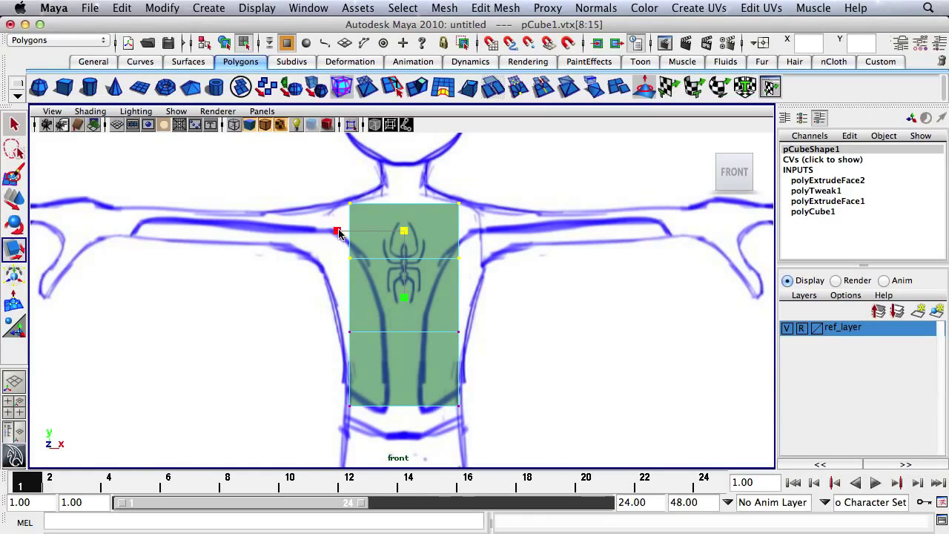
{"action": "left_click_drag", "start_coordinate": [338, 234], "coordinate": [314, 234]}
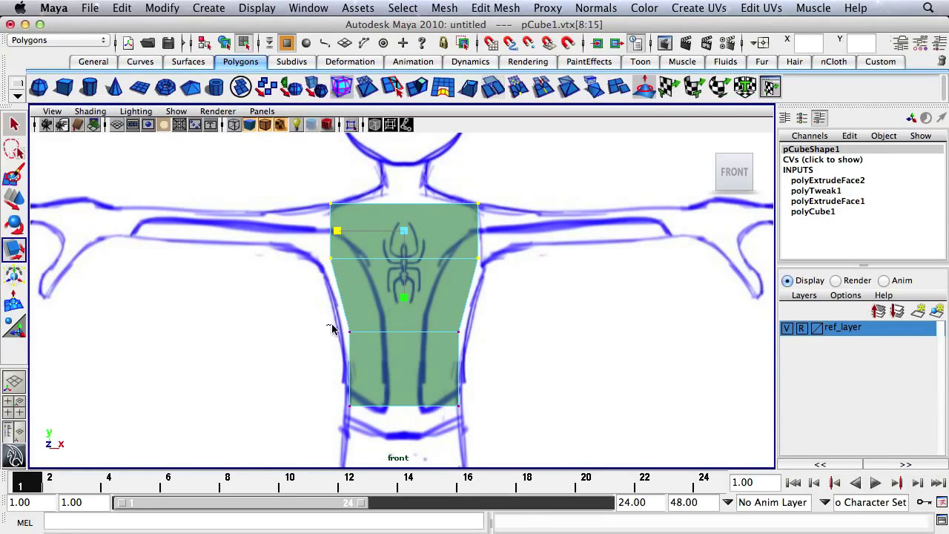
Widen the waist vertex row along X to the body outline and lower the top vertex row slightly at the shoulders.
{"action": "left_click_drag", "start_coordinate": [333, 324], "coordinate": [485, 354]}
{"action": "left_click_drag", "start_coordinate": [333, 332], "coordinate": [332, 334]}
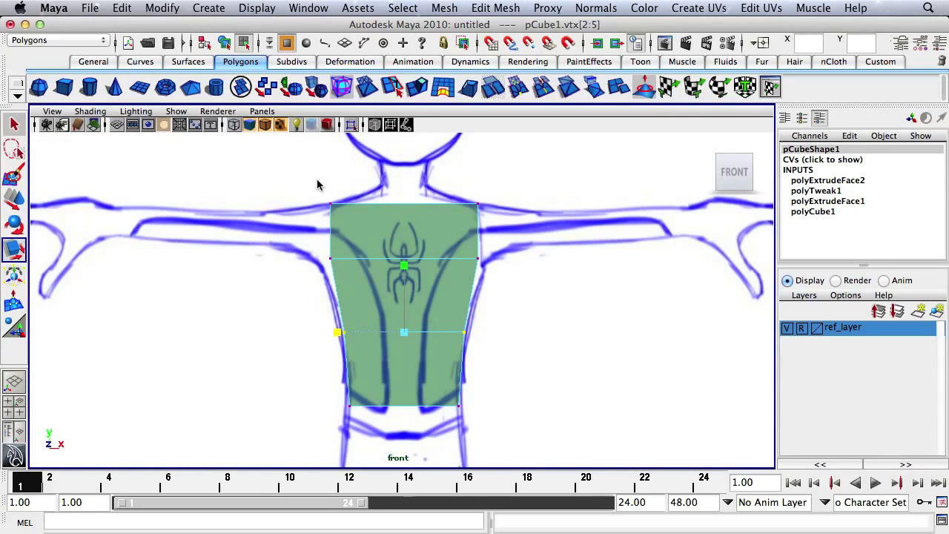
{"action": "left_click_drag", "start_coordinate": [309, 182], "coordinate": [518, 237]}
{"action": "key", "text": "w"}
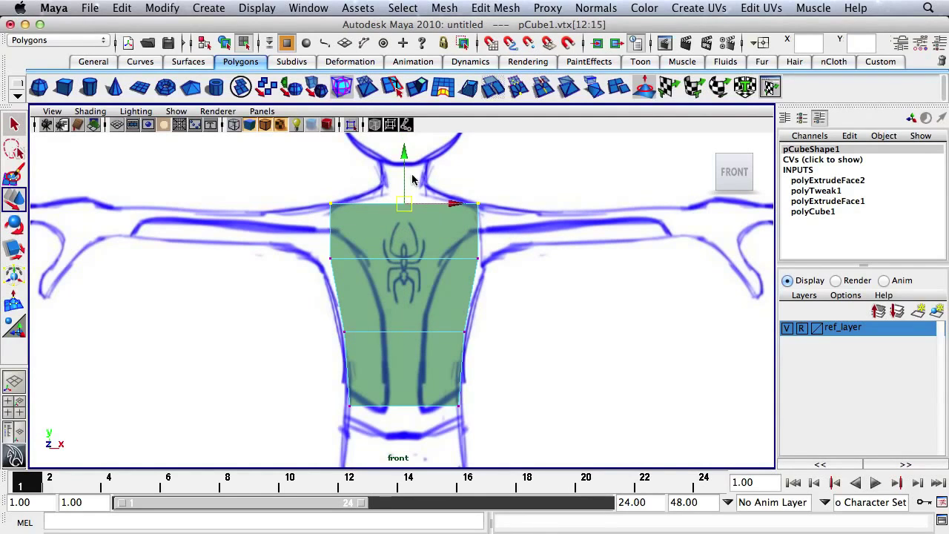
{"action": "left_click_drag", "start_coordinate": [404, 159], "coordinate": [404, 164]}
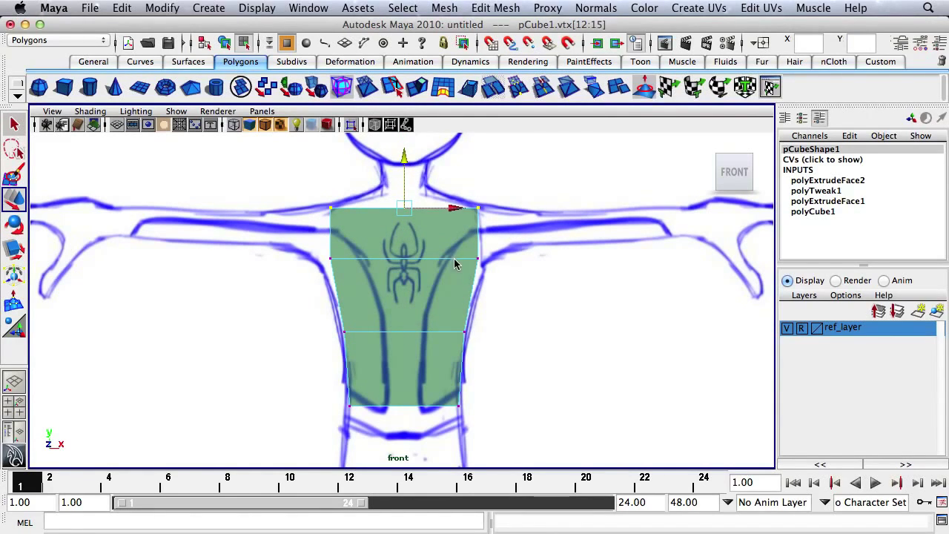
Deepen the chest vertex row along Z and shift the waist row forward to follow the body outline in the side view.
{"action": "key", "text": "space"}
{"action": "key", "text": "space"}
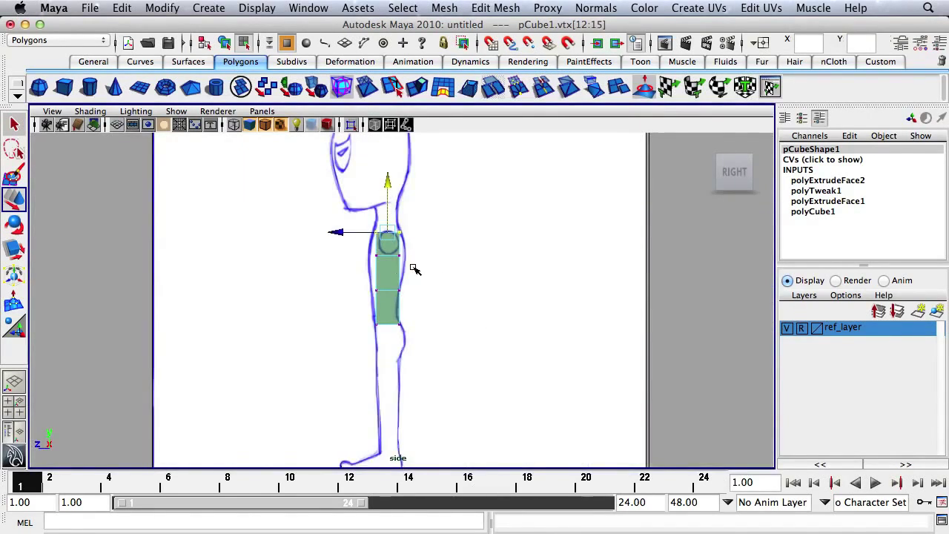
{"action": "left_click_drag", "start_coordinate": [356, 248], "coordinate": [401, 277]}
{"action": "left_click_drag", "start_coordinate": [355, 246], "coordinate": [441, 264]}
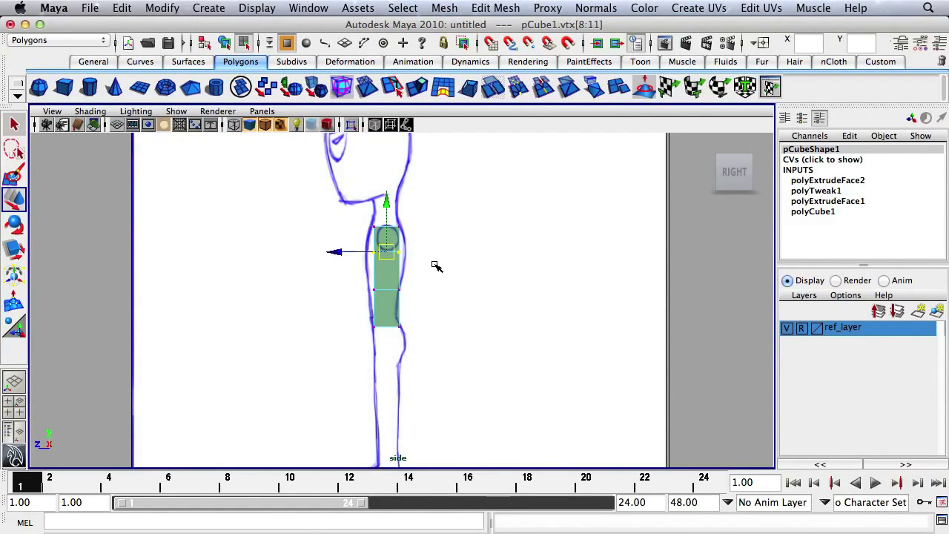
{"action": "key", "text": "r"}
{"action": "left_click_drag", "start_coordinate": [319, 253], "coordinate": [423, 304]}
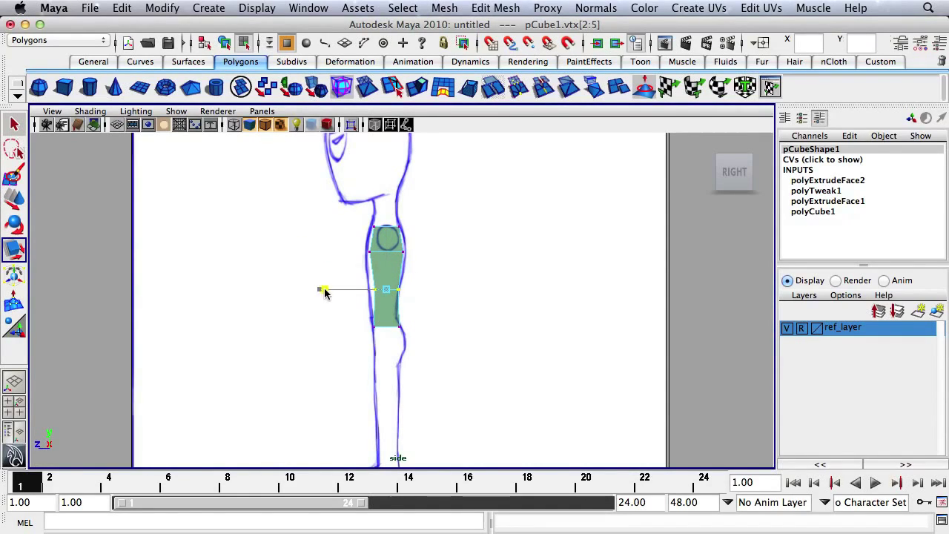
{"action": "key", "text": "w"}
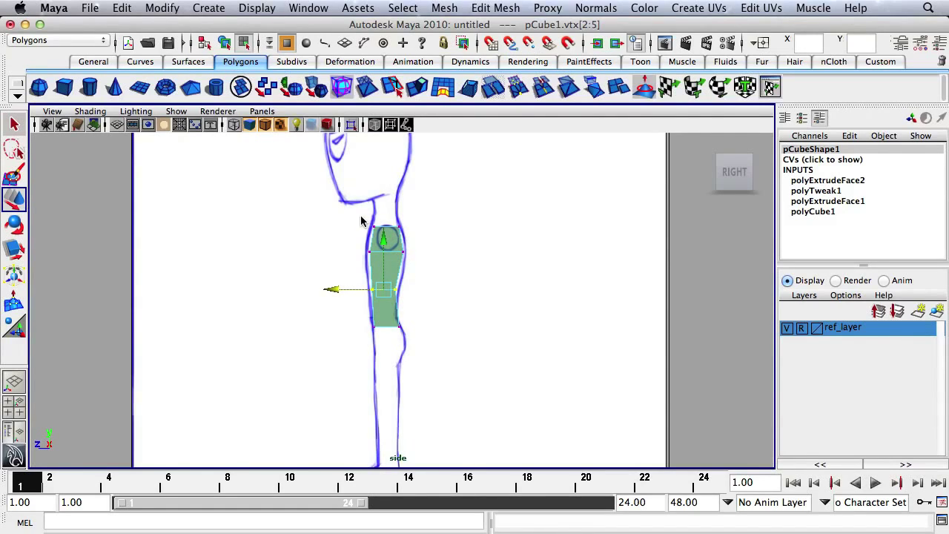
{"action": "left_click", "coordinate": [411, 281]}
Move the front vertices of the upper three rows forward and the back ones backward to meet the drawn side outline.
{"action": "right_click_drag", "start_coordinate": [334, 283], "coordinate": [532, 291], "text": "alt"}
{"action": "left_click_drag", "start_coordinate": [329, 193], "coordinate": [377, 310]}
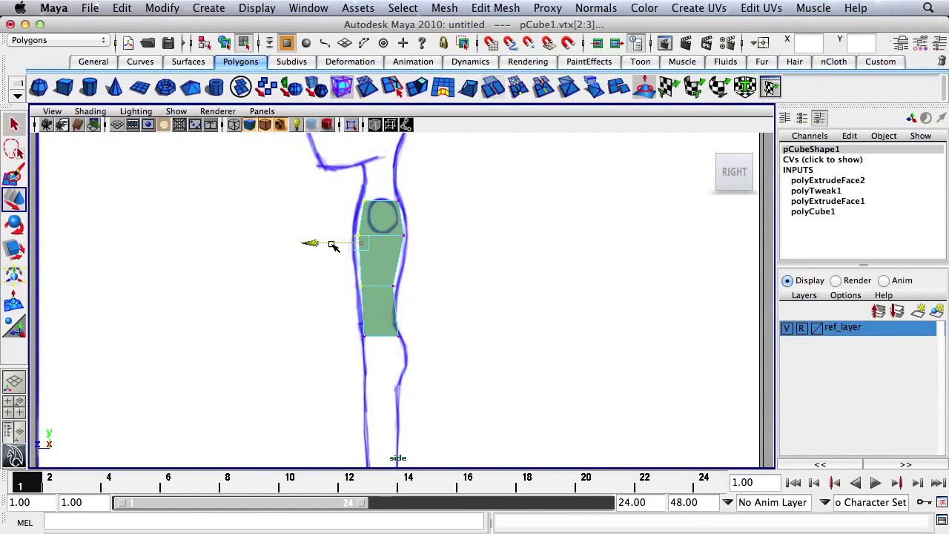
{"action": "left_click_drag", "start_coordinate": [388, 190], "coordinate": [433, 295]}
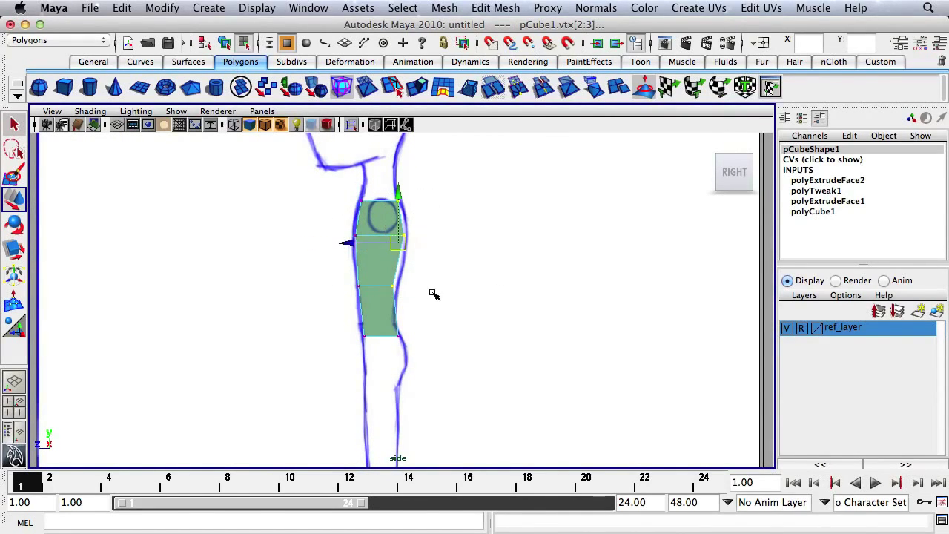
{"action": "left_click", "coordinate": [376, 246]}
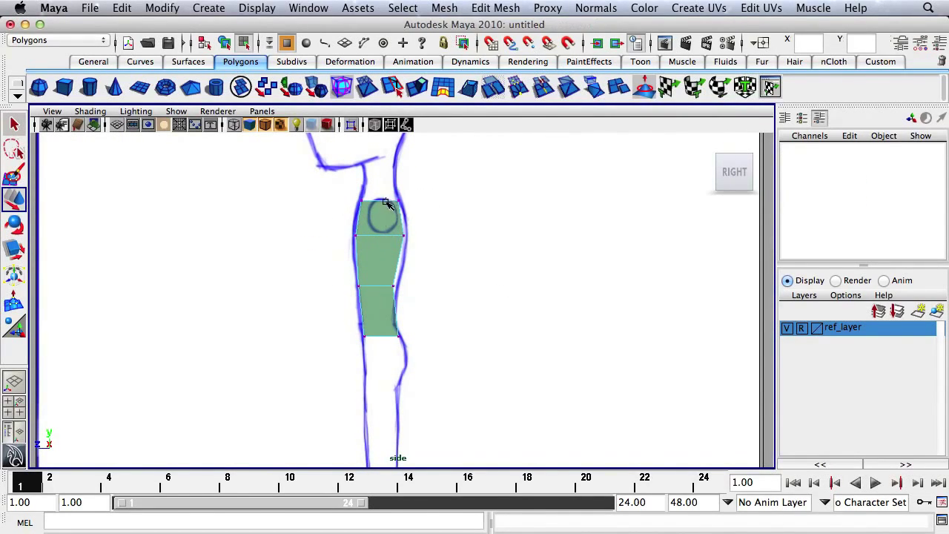
{"action": "left_click_drag", "start_coordinate": [387, 205], "coordinate": [413, 297]}
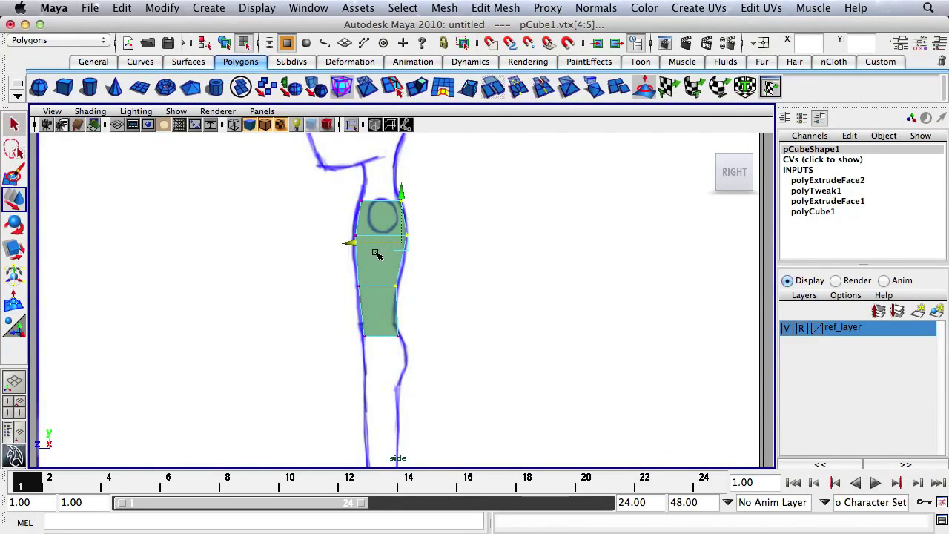
Raise the torso's bottom vertex row slightly to the small of the back in the side view.
{"action": "left_click_drag", "start_coordinate": [376, 335], "coordinate": [414, 342]}
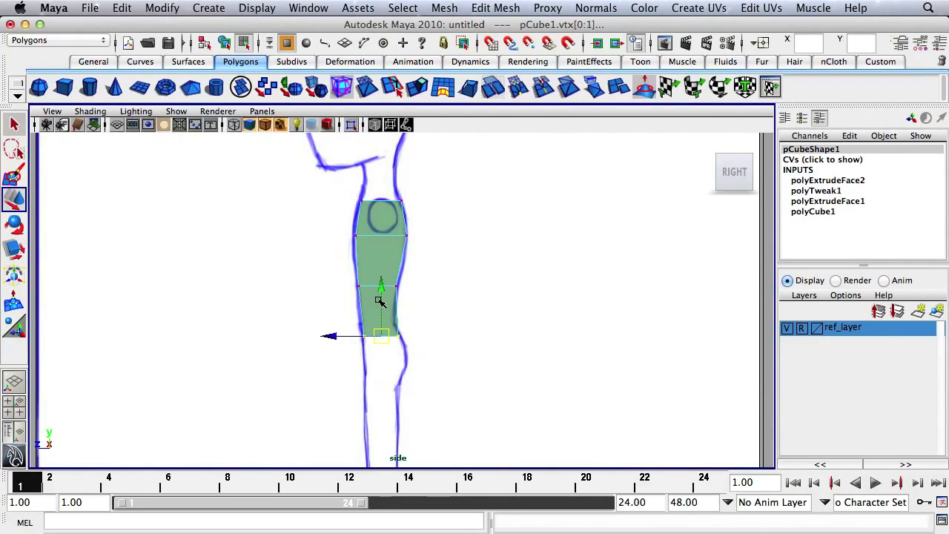
{"action": "left_click_drag", "start_coordinate": [378, 301], "coordinate": [379, 290]}
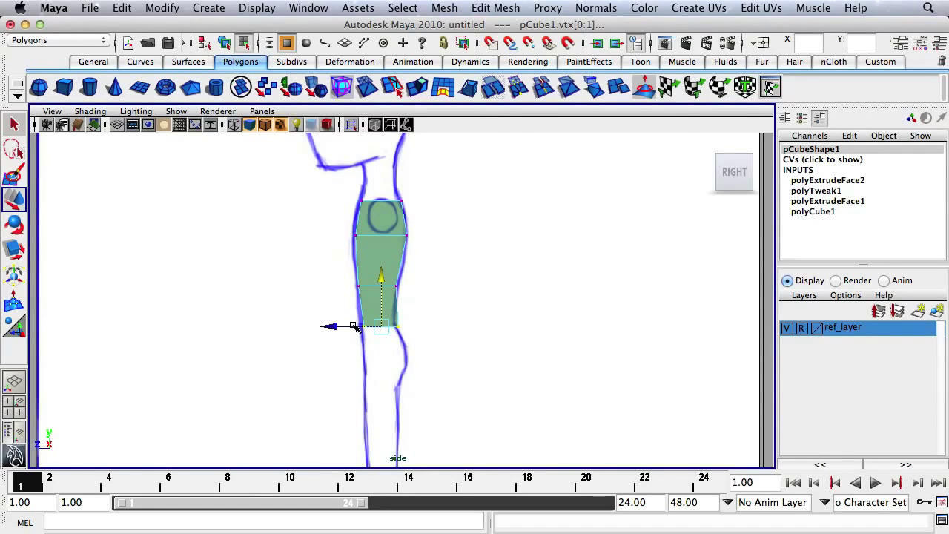
Shift the torso's bottom vertex row along Z to the body outline in the side view and clear the selection.
{"action": "left_click_drag", "start_coordinate": [401, 328], "coordinate": [374, 326]}
{"action": "left_click", "coordinate": [444, 287]}
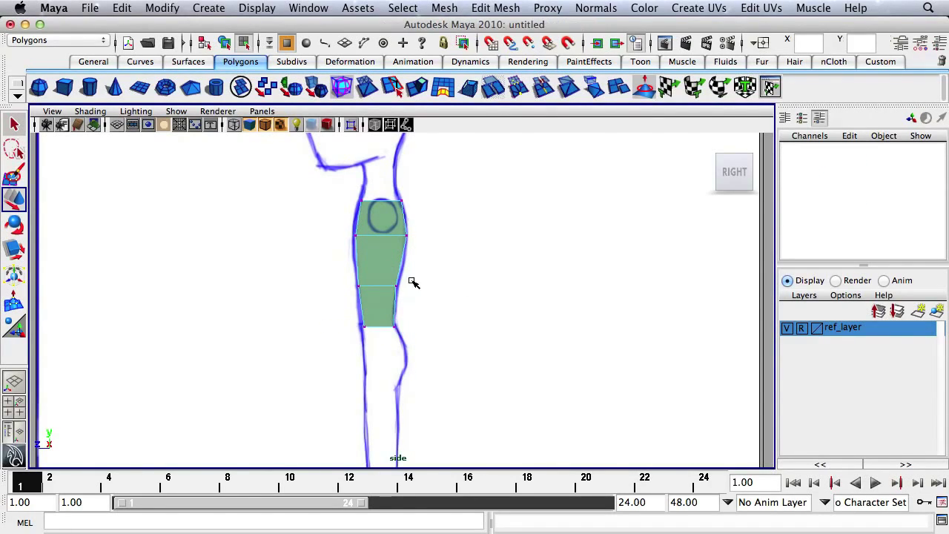
Select the torso in object mode, hide ref_layer and show the grid in the front view.
{"action": "key", "text": "space"}
{"action": "key", "text": "space"}
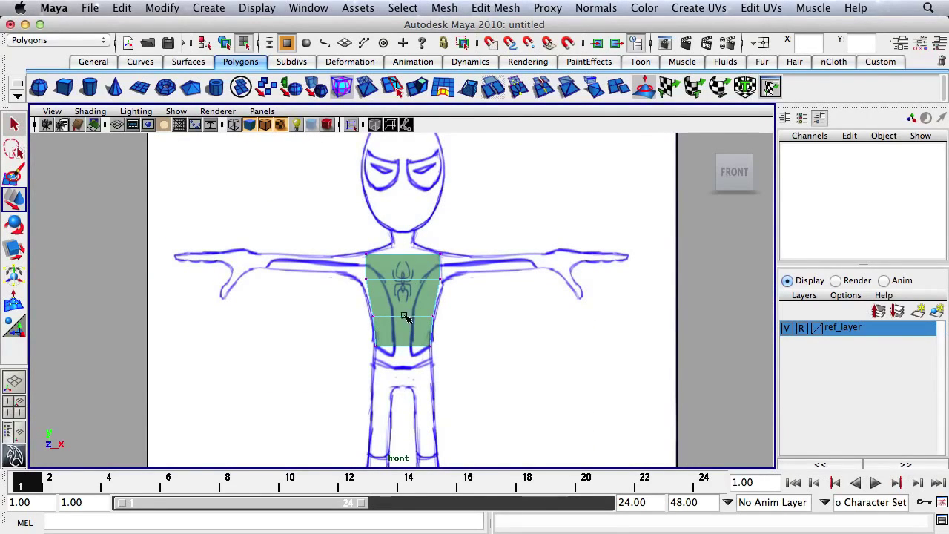
{"action": "right_click_drag", "start_coordinate": [403, 237], "coordinate": [437, 225]}
{"action": "left_click", "coordinate": [420, 284]}
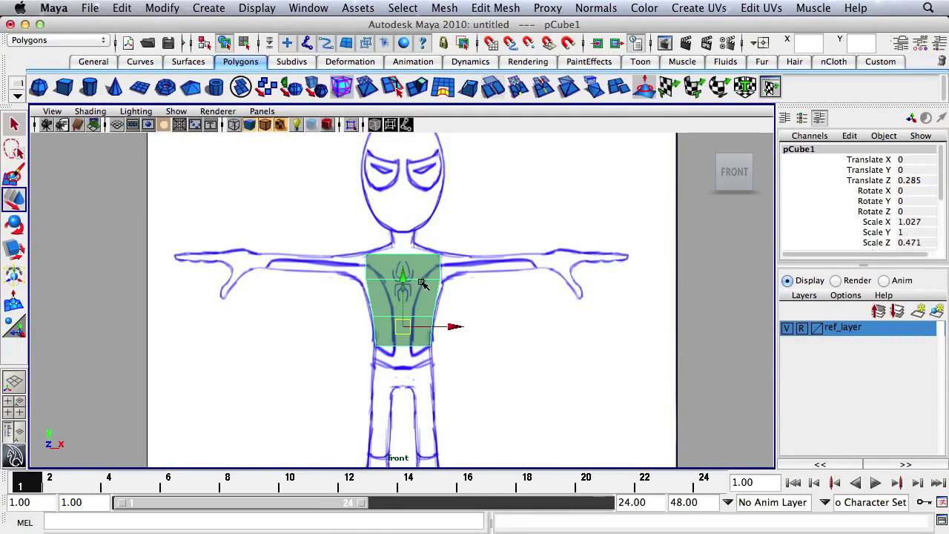
{"action": "left_click", "coordinate": [787, 328]}
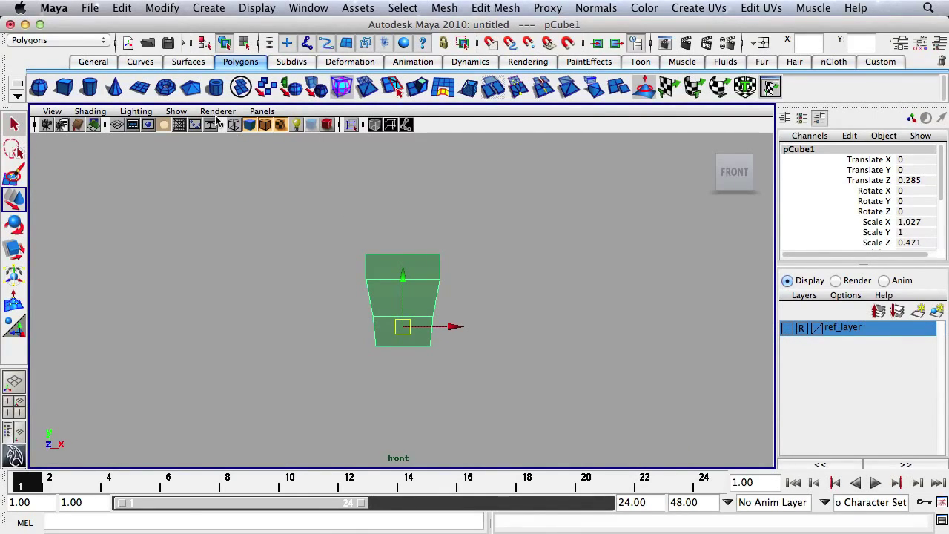
{"action": "left_click", "coordinate": [118, 125]}
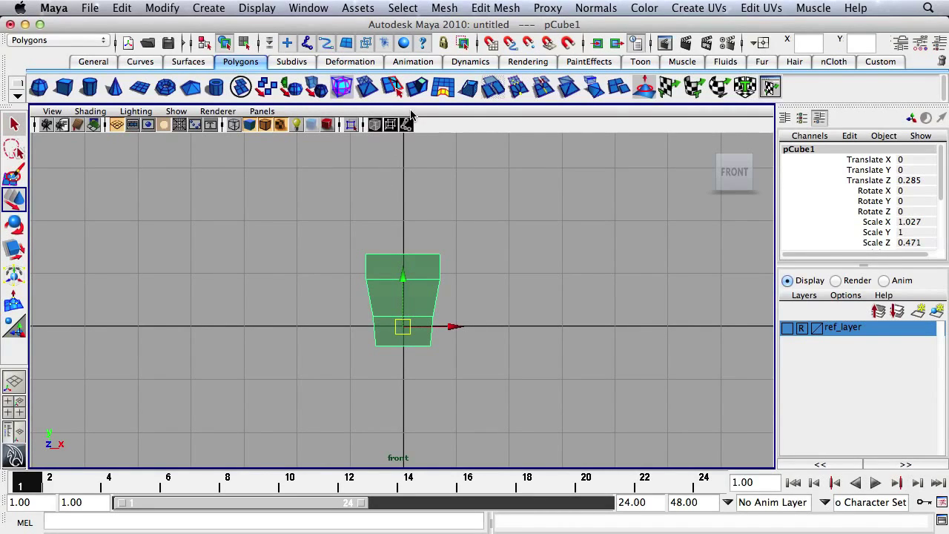
Insert a vertical edge loop down the middle of the torso in the front view.
{"action": "right_click_drag", "start_coordinate": [325, 306], "coordinate": [751, 365], "text": "alt"}
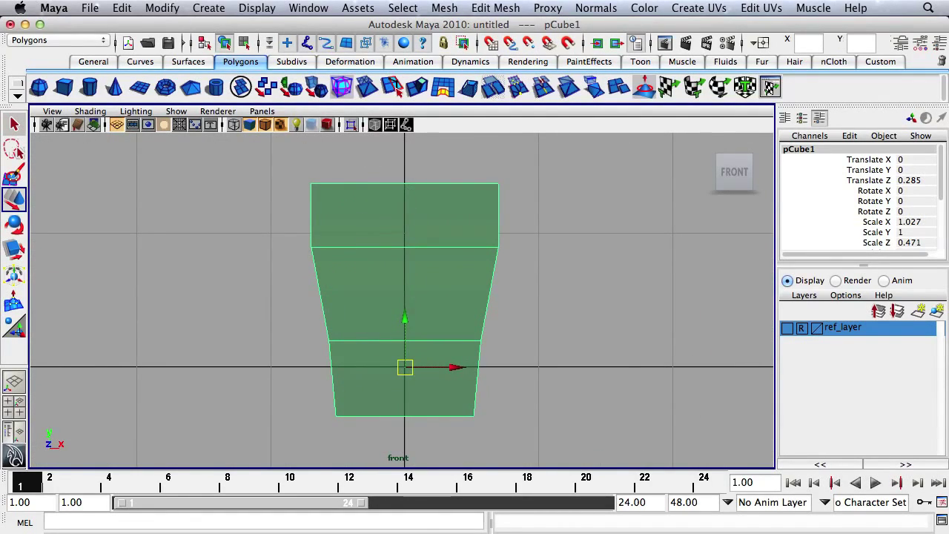
{"action": "left_click", "coordinate": [496, 9]}
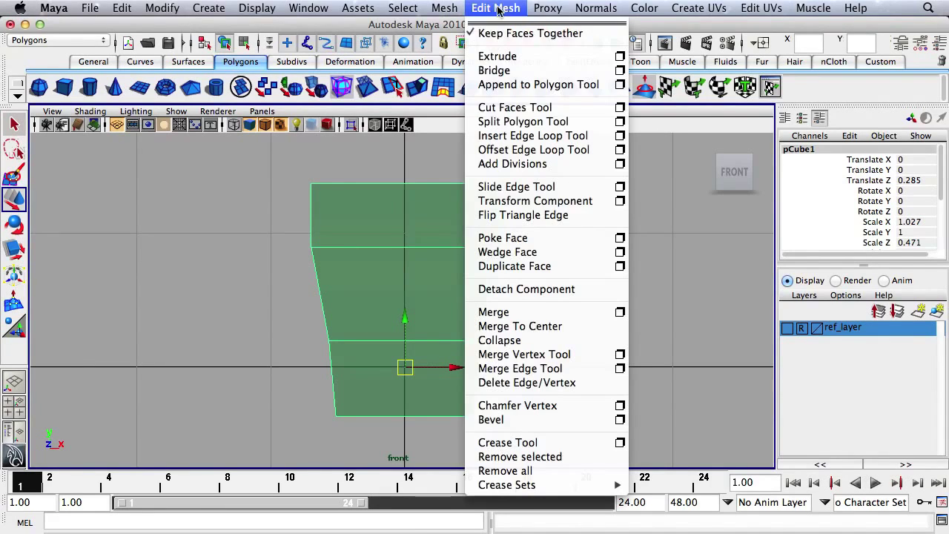
{"action": "left_click", "coordinate": [484, 137]}
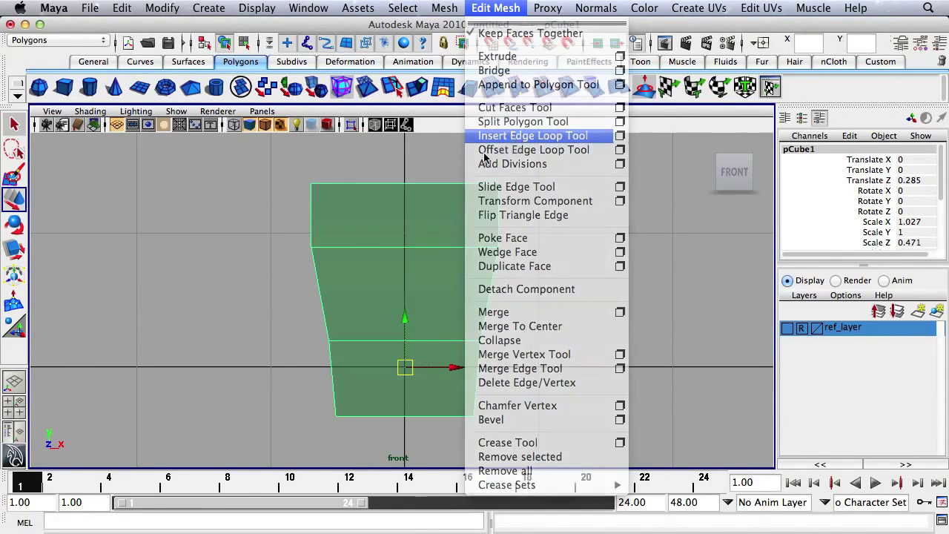
{"action": "left_click_drag", "start_coordinate": [409, 254], "coordinate": [407, 254]}
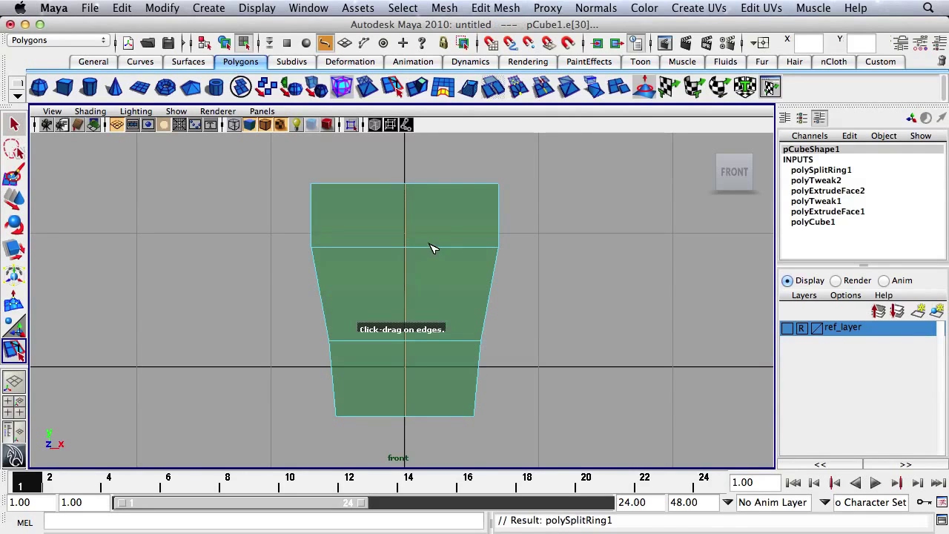
Snap the middle column of torso vertices along X to the grid's centre line.
{"action": "right_click_drag", "start_coordinate": [426, 235], "coordinate": [625, 259], "text": "alt"}
{"action": "right_click_drag", "start_coordinate": [501, 250], "coordinate": [363, 222], "text": "alt"}
{"action": "key", "text": "q"}
{"action": "left_click_drag", "start_coordinate": [382, 145], "coordinate": [425, 461]}
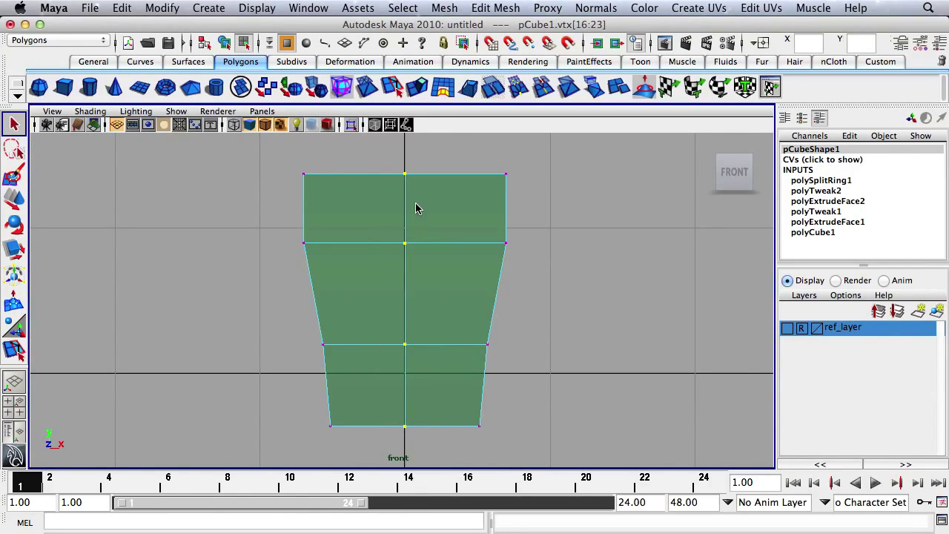
{"action": "key", "text": "x"}
{"action": "key", "text": "w"}
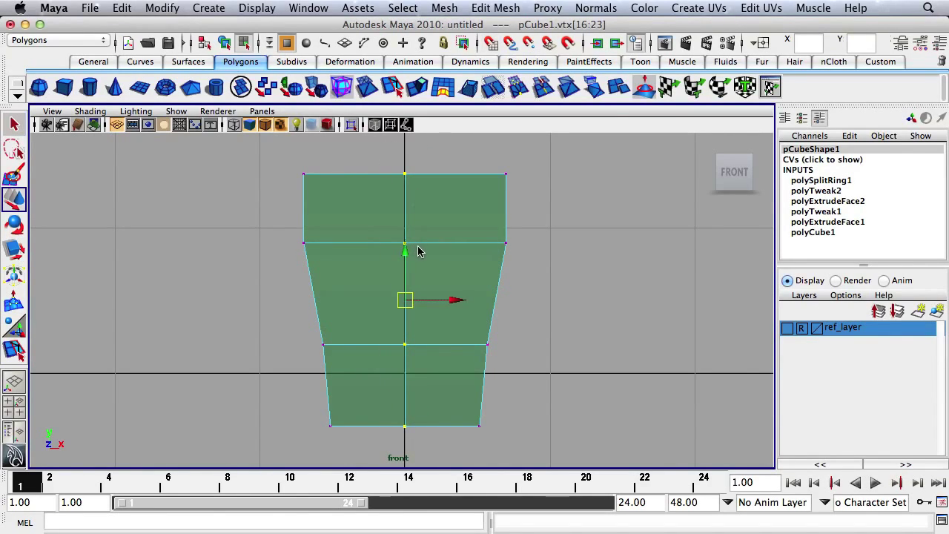
{"action": "mouse_move", "coordinate": [454, 300]}
{"action": "left_mouse_down"}
{"action": "mouse_move", "coordinate": [394, 303]}
{"action": "mouse_move", "coordinate": [464, 304]}
{"action": "left_mouse_up"}
{"action": "key", "text": "x"}
Return the torso to object mode, show ref_layer again and hide the front view's grid.
{"action": "right_click_drag", "start_coordinate": [442, 190], "coordinate": [465, 180]}
{"action": "key", "text": "space"}
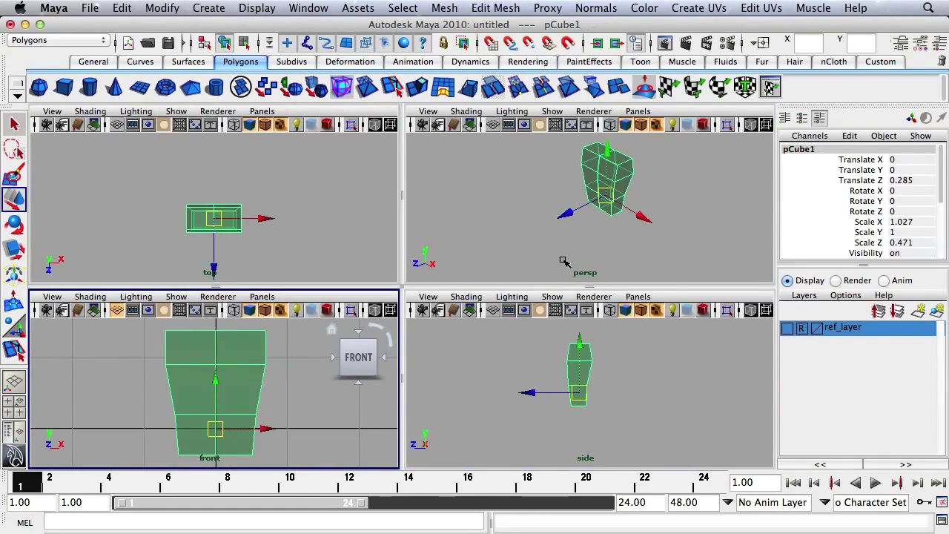
{"action": "left_click", "coordinate": [789, 329]}
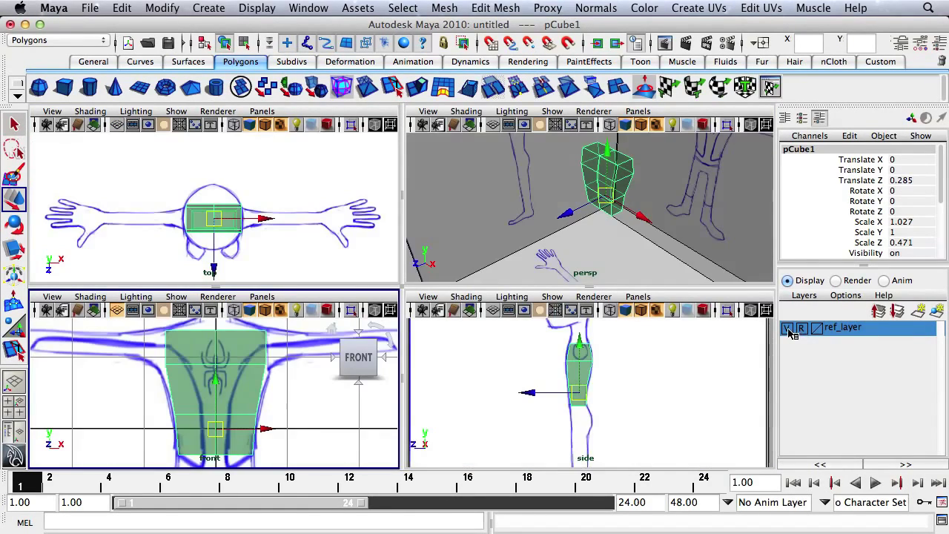
{"action": "key", "text": "space"}
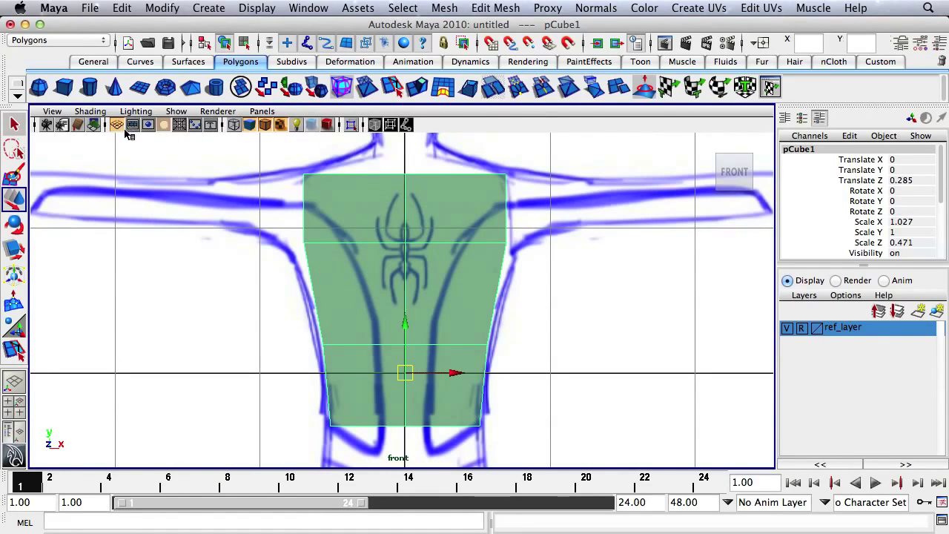
{"action": "scroll", "coordinate": [450, 277], "scroll_direction": "down", "scroll_amount": 5}
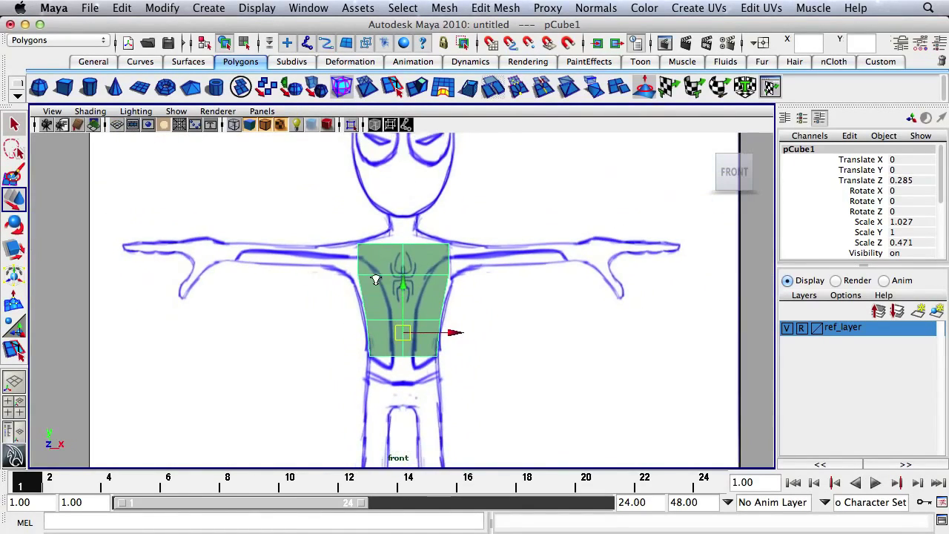
{"action": "right_click_drag", "start_coordinate": [376, 279], "coordinate": [363, 278], "text": "alt"}
Extrude the torso's bottom faces down to the crotch of the drawing and narrow them along X to the gap between the legs.
{"action": "key", "text": "space"}
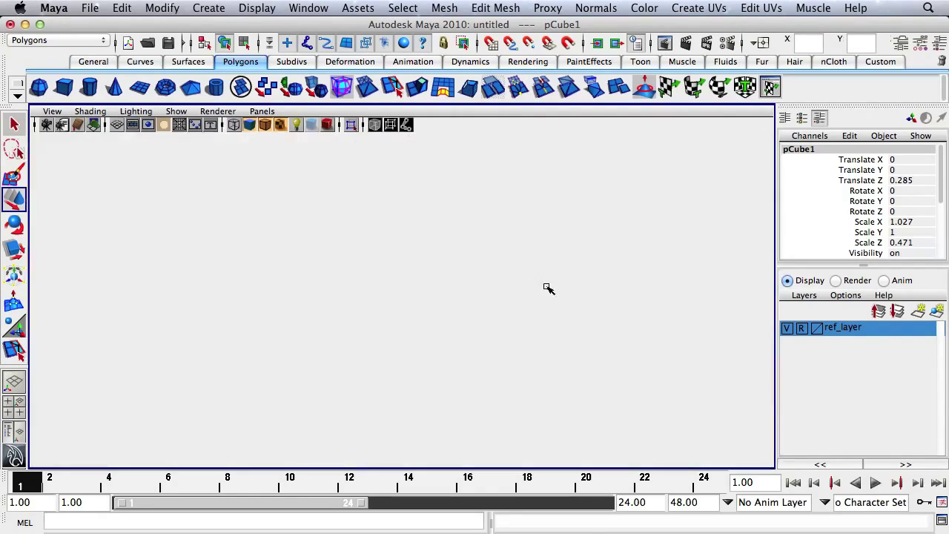
{"action": "key", "text": "space"}
{"action": "left_click_drag", "start_coordinate": [454, 273], "coordinate": [430, 316], "text": "alt"}
{"action": "right_click_drag", "start_coordinate": [430, 316], "coordinate": [504, 290], "text": "alt"}
{"action": "left_click_drag", "start_coordinate": [504, 290], "coordinate": [456, 287], "text": "alt"}
{"action": "right_click_drag", "start_coordinate": [453, 238], "coordinate": [454, 287]}
{"action": "left_click", "coordinate": [486, 291]}
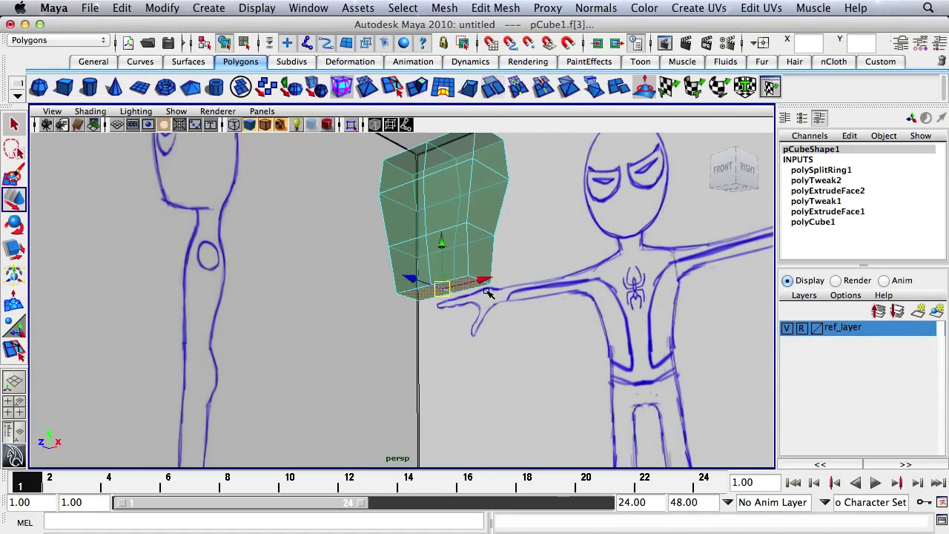
{"action": "key", "text": "space"}
{"action": "key", "text": "space"}
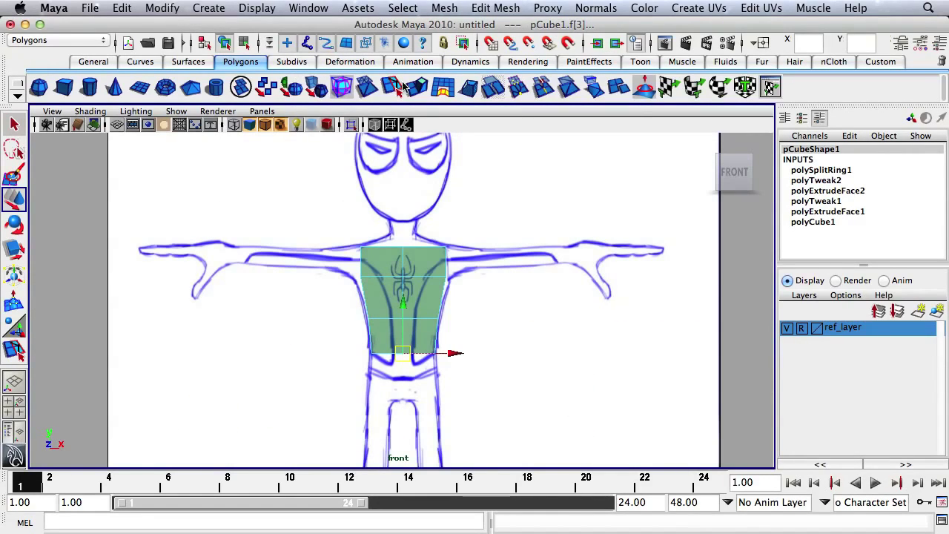
{"action": "left_click", "coordinate": [404, 87]}
{"action": "left_click_drag", "start_coordinate": [393, 378], "coordinate": [388, 422]}
{"action": "left_click_drag", "start_coordinate": [455, 403], "coordinate": [351, 407]}
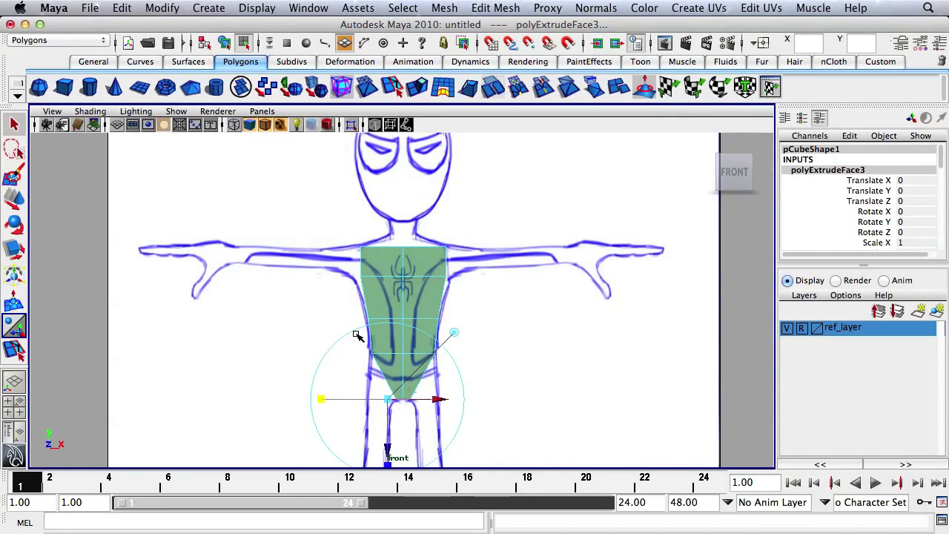
Insert a horizontal edge loop across the pelvis section at the drawn belt line.
{"action": "right_click_drag", "start_coordinate": [358, 334], "coordinate": [608, 351], "text": "alt"}
{"action": "middle_click_drag", "start_coordinate": [540, 352], "coordinate": [538, 214], "text": "alt"}
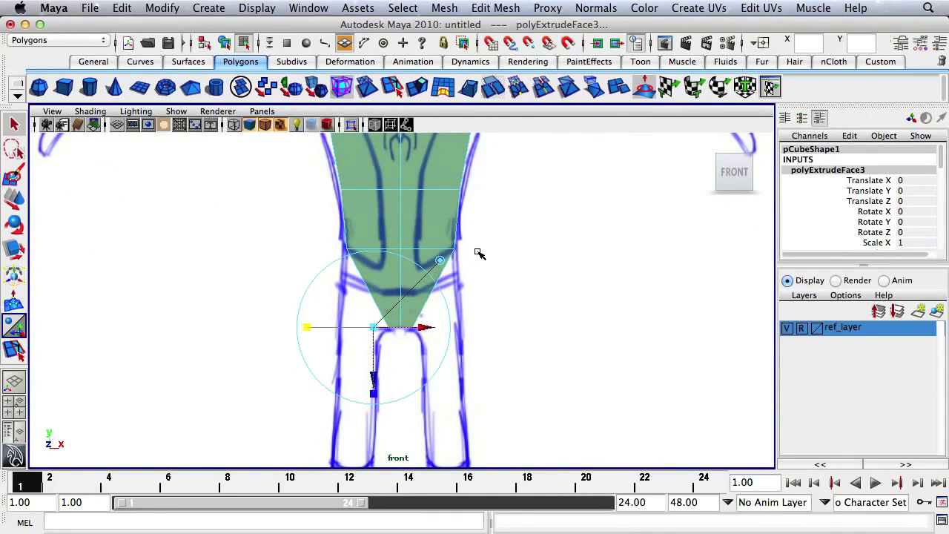
{"action": "key", "text": "space"}
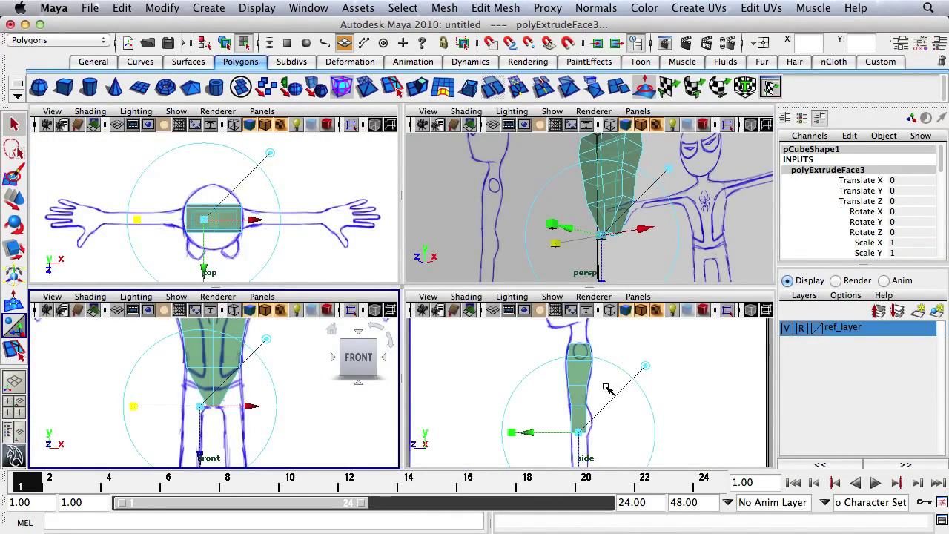
{"action": "right_click_drag", "start_coordinate": [586, 401], "coordinate": [636, 420], "text": "alt"}
{"action": "middle_click_drag", "start_coordinate": [636, 420], "coordinate": [629, 356], "text": "alt"}
{"action": "right_click_drag", "start_coordinate": [630, 356], "coordinate": [595, 385], "text": "alt"}
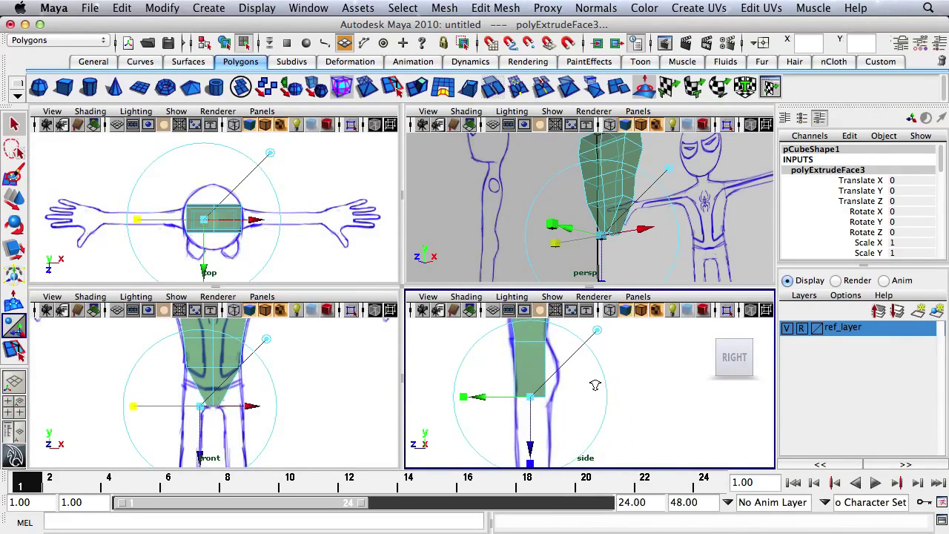
{"action": "key", "text": "space"}
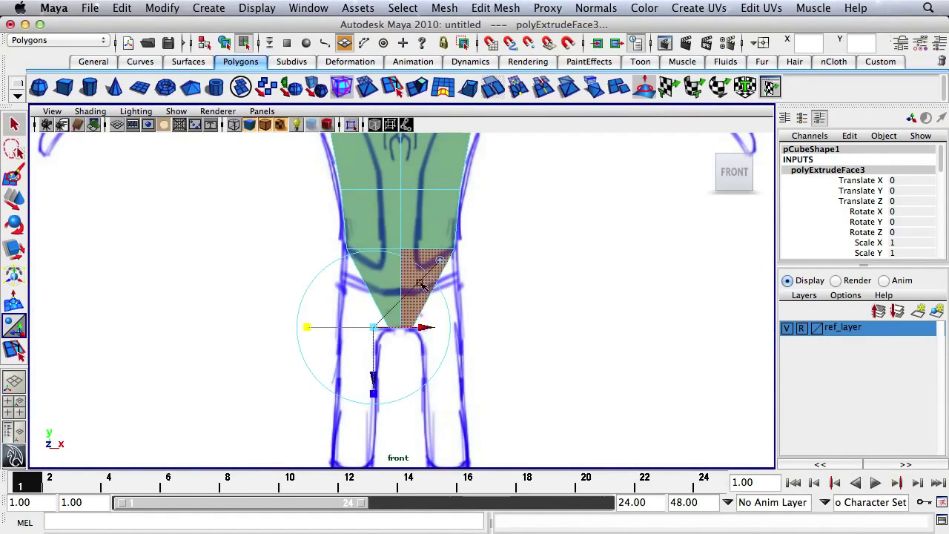
{"action": "left_click", "coordinate": [512, 9]}
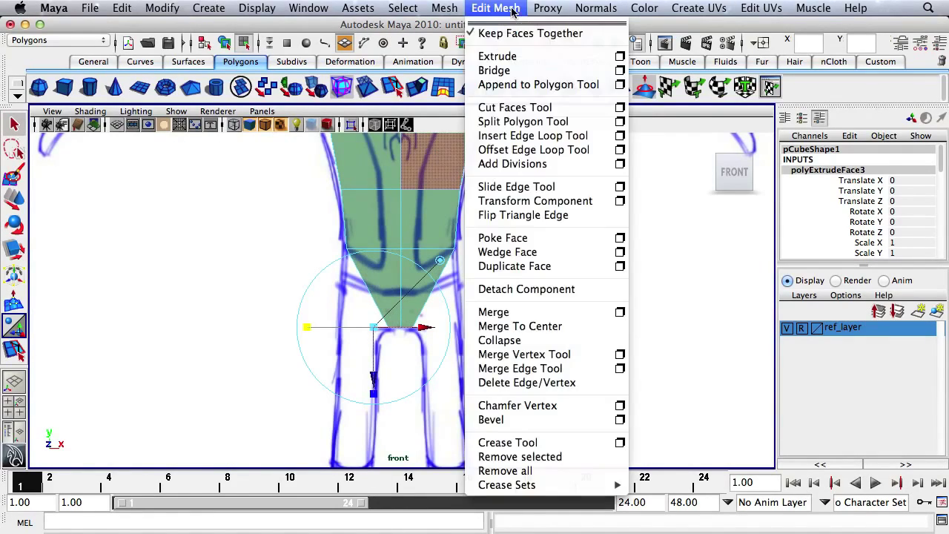
{"action": "left_click", "coordinate": [526, 136]}
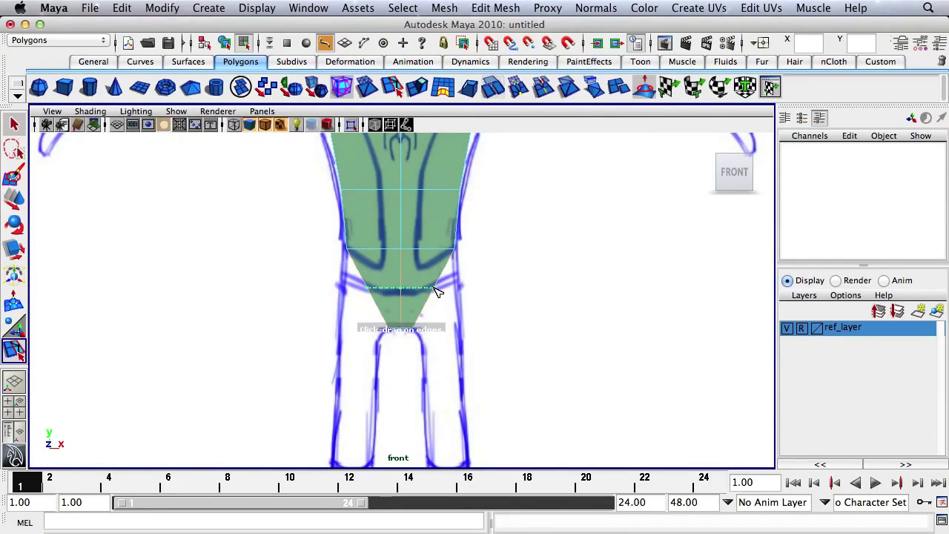
{"action": "left_click", "coordinate": [437, 290]}
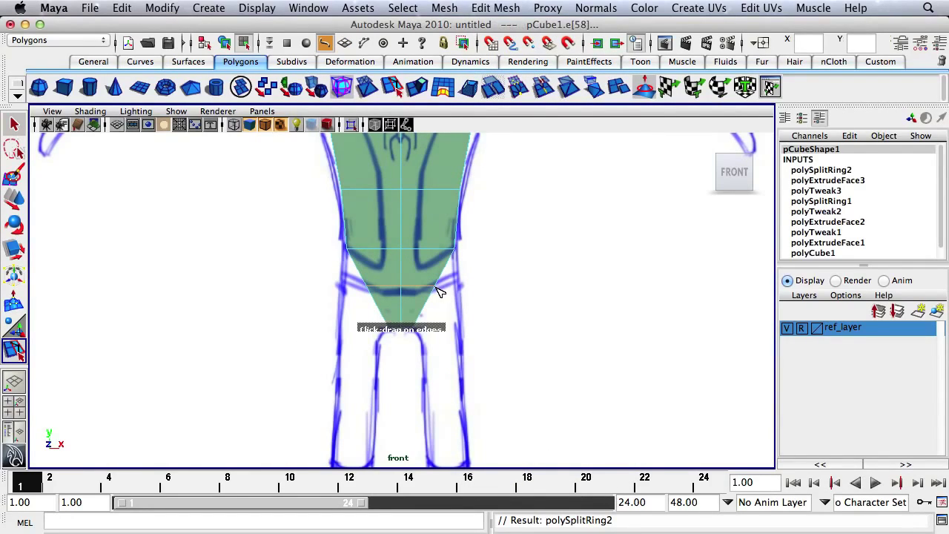
Scale the pelvis edge loop along X out to the hip outline in the front view.
{"action": "key", "text": "w"}
{"action": "key", "text": "r"}
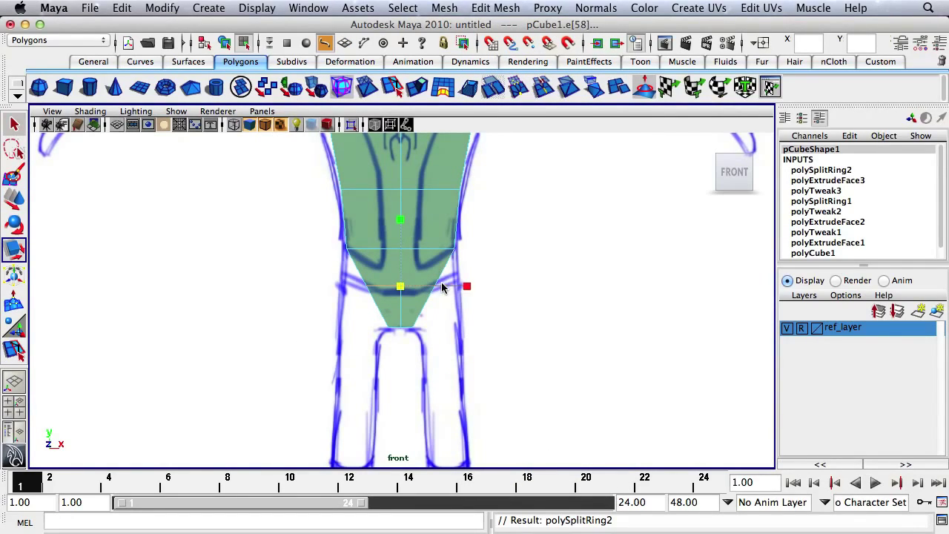
{"action": "left_click_drag", "start_coordinate": [467, 289], "coordinate": [509, 290]}
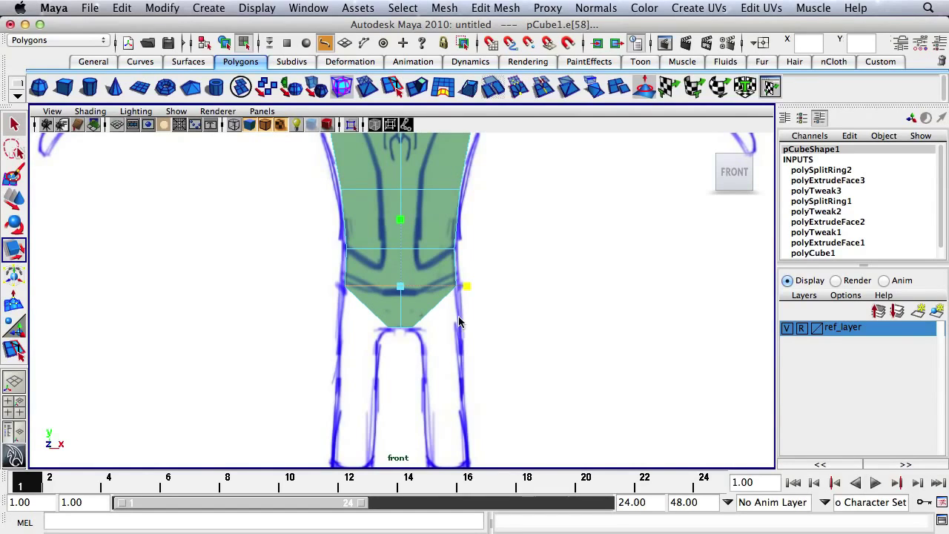
Examine the torso and its pelvis section in the perspective, side and front views.
{"action": "key", "text": "space"}
{"action": "key", "text": "space"}
{"action": "left_click_drag", "start_coordinate": [551, 266], "coordinate": [497, 332], "text": "alt"}
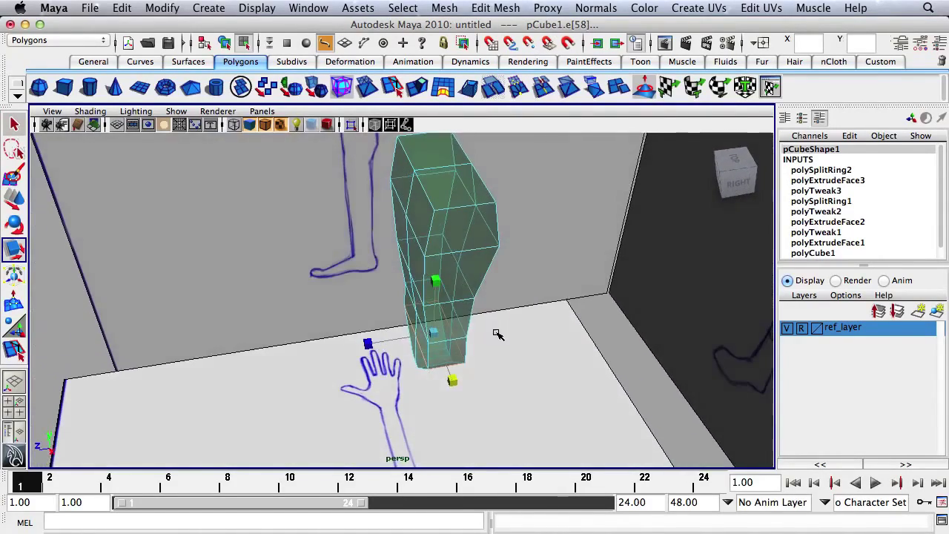
{"action": "key", "text": "space"}
{"action": "key", "text": "space"}
{"action": "right_click_drag", "start_coordinate": [608, 339], "coordinate": [447, 315], "text": "alt"}
{"action": "middle_click_drag", "start_coordinate": [419, 301], "coordinate": [491, 323], "text": "alt"}
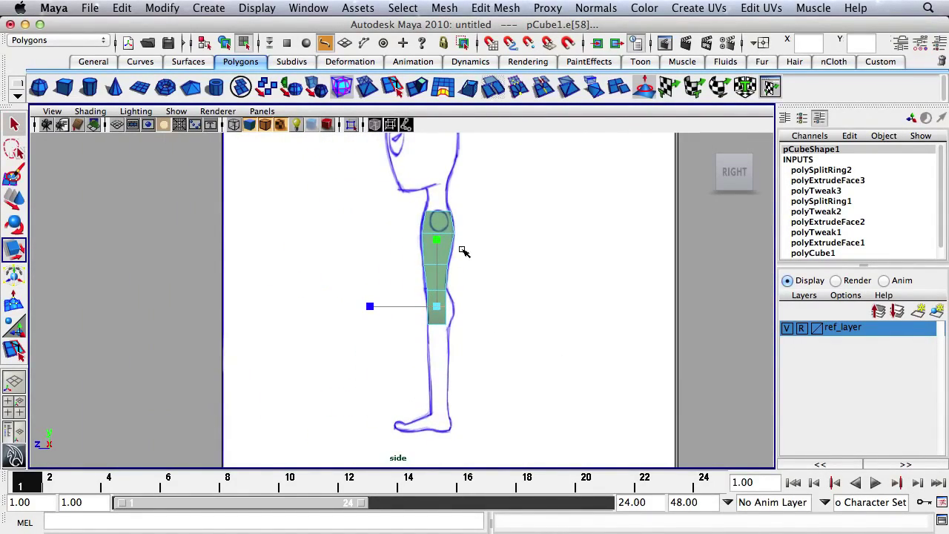
{"action": "key", "text": "space"}
{"action": "key", "text": "space"}
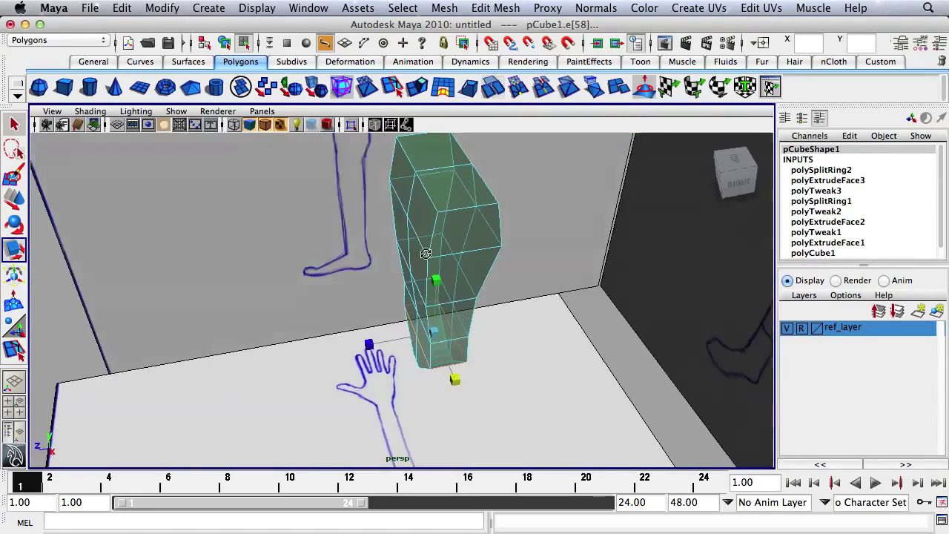
{"action": "mouse_move", "coordinate": [571, 267]}
{"action": "left_mouse_down", "text": "alt"}
{"action": "mouse_move", "coordinate": [517, 238]}
{"action": "mouse_move", "coordinate": [451, 290]}
{"action": "mouse_move", "coordinate": [502, 269]}
{"action": "mouse_move", "coordinate": [455, 277]}
{"action": "left_mouse_up", "text": "alt"}
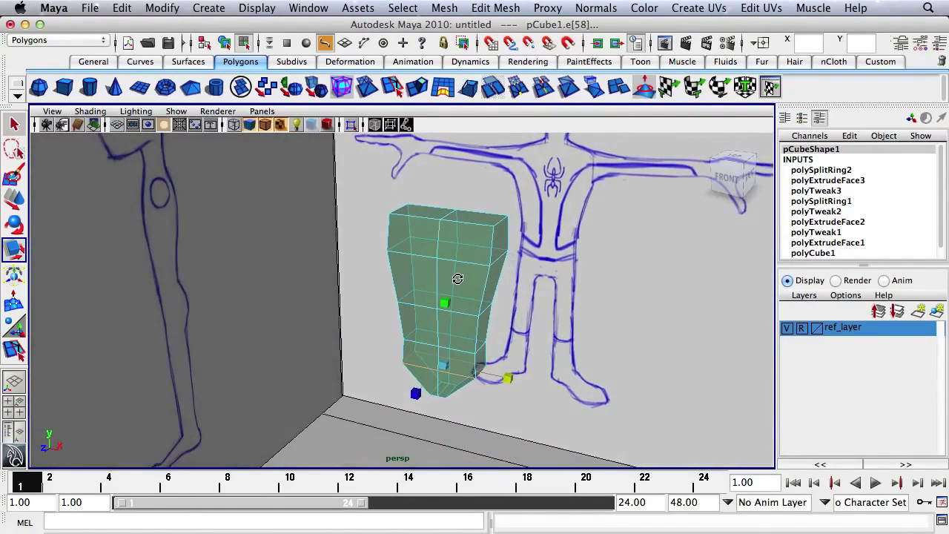
{"action": "key", "text": "space"}
{"action": "key", "text": "space"}
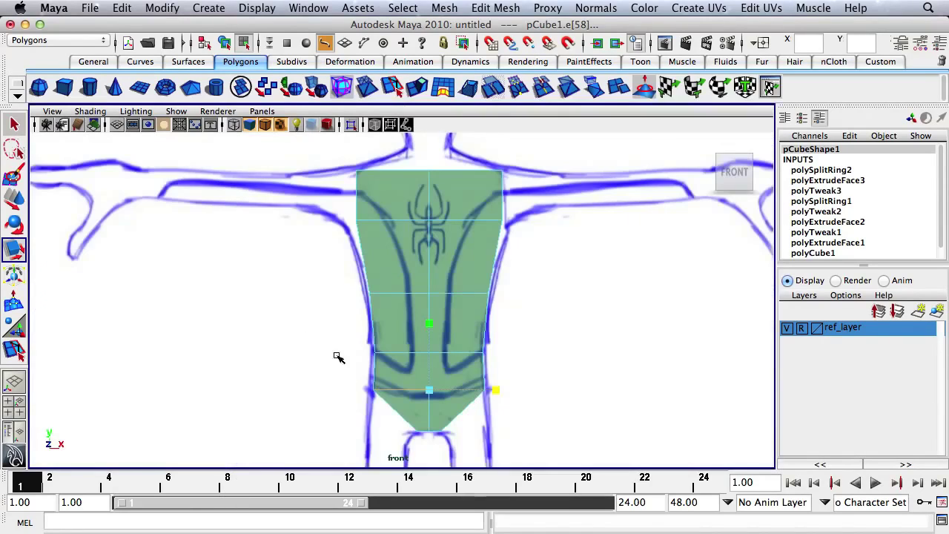
Scale the torso's top corner vertices on both sides inward along X to taper the shoulders.
{"action": "right_click_drag", "start_coordinate": [493, 171], "coordinate": [446, 164]}
{"action": "left_click_drag", "start_coordinate": [477, 153], "coordinate": [528, 196]}
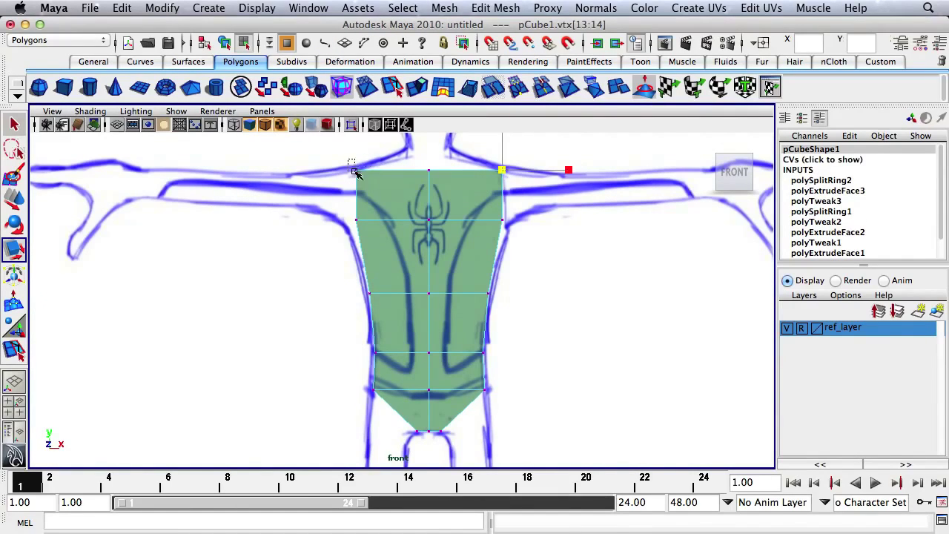
{"action": "left_click_drag", "start_coordinate": [355, 172], "coordinate": [441, 188], "text": "shift"}
{"action": "left_click_drag", "start_coordinate": [373, 171], "coordinate": [377, 175]}
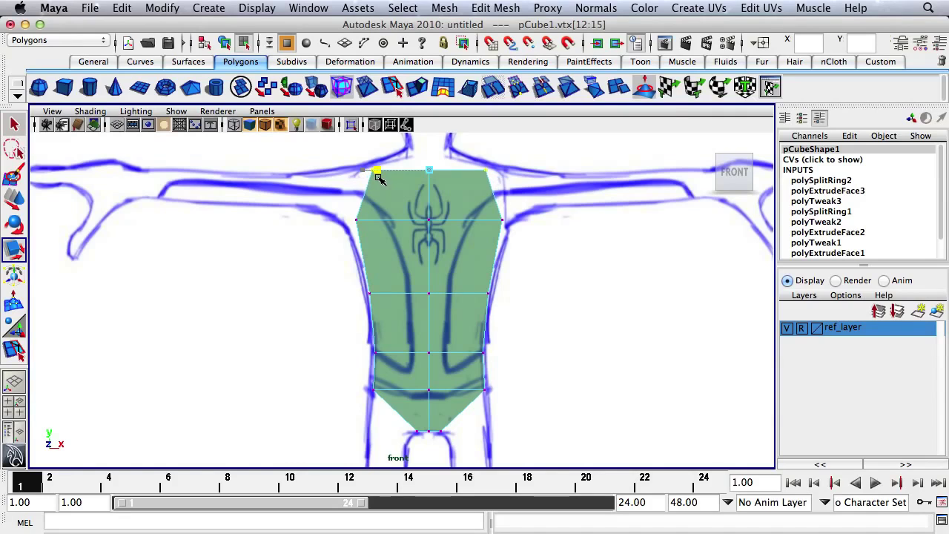
Extrude the torso's top faces upward to the base of the neck in the front view.
{"action": "key", "text": "space"}
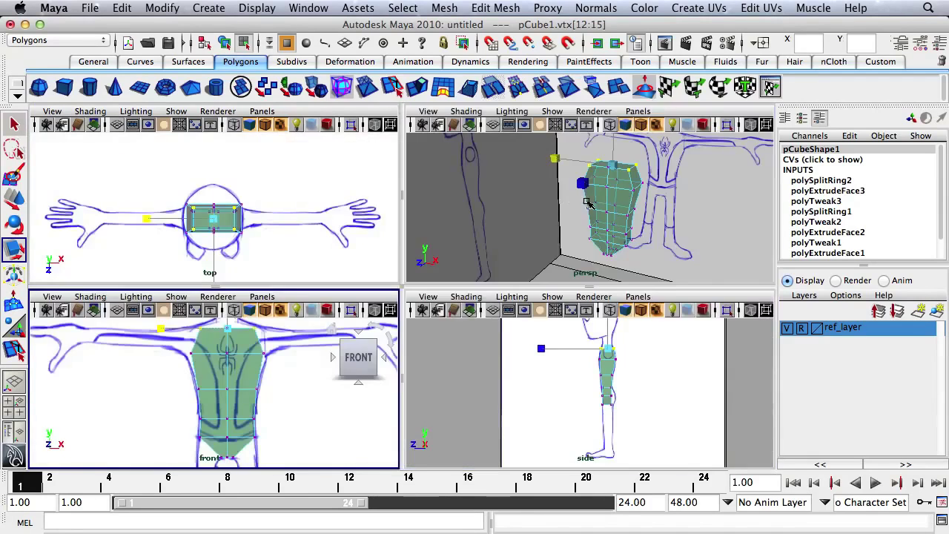
{"action": "key", "text": "space"}
{"action": "left_click_drag", "start_coordinate": [606, 191], "coordinate": [462, 231], "text": "alt"}
{"action": "right_click", "coordinate": [436, 243]}
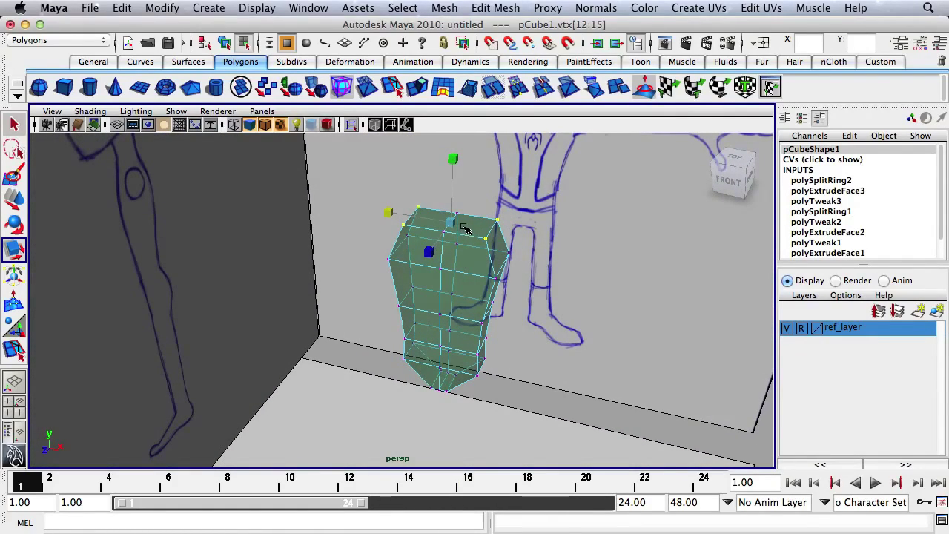
{"action": "key", "text": "q"}
{"action": "right_click_drag", "start_coordinate": [465, 223], "coordinate": [463, 255]}
{"action": "left_click", "coordinate": [466, 224]}
{"action": "left_click", "coordinate": [427, 219], "text": "shift"}
{"action": "key", "text": "space"}
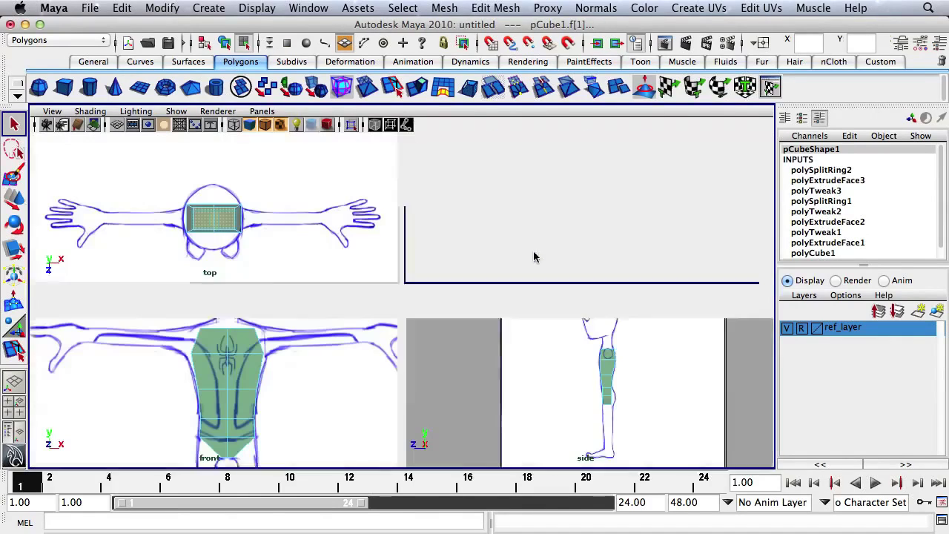
{"action": "key", "text": "space"}
{"action": "left_click", "coordinate": [417, 86]}
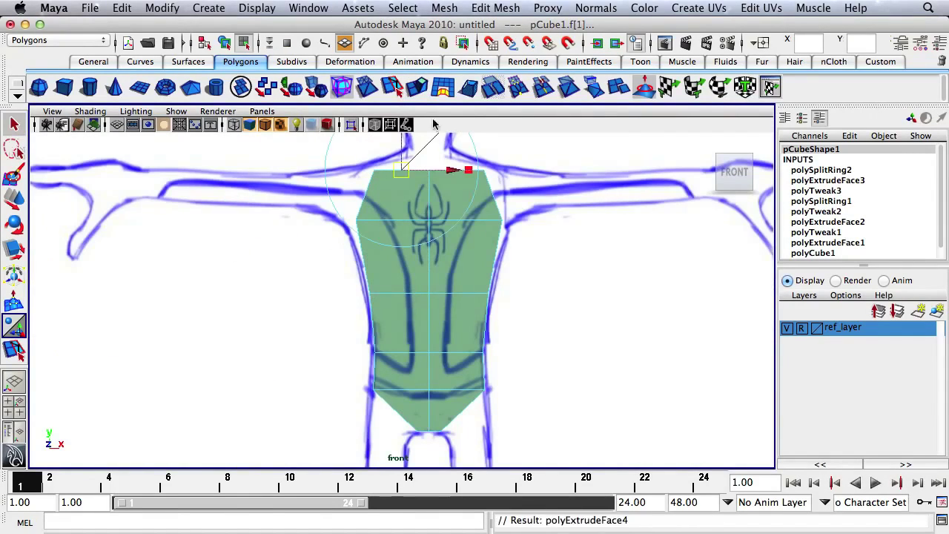
{"action": "middle_click_drag", "start_coordinate": [408, 134], "coordinate": [363, 248], "text": "alt"}
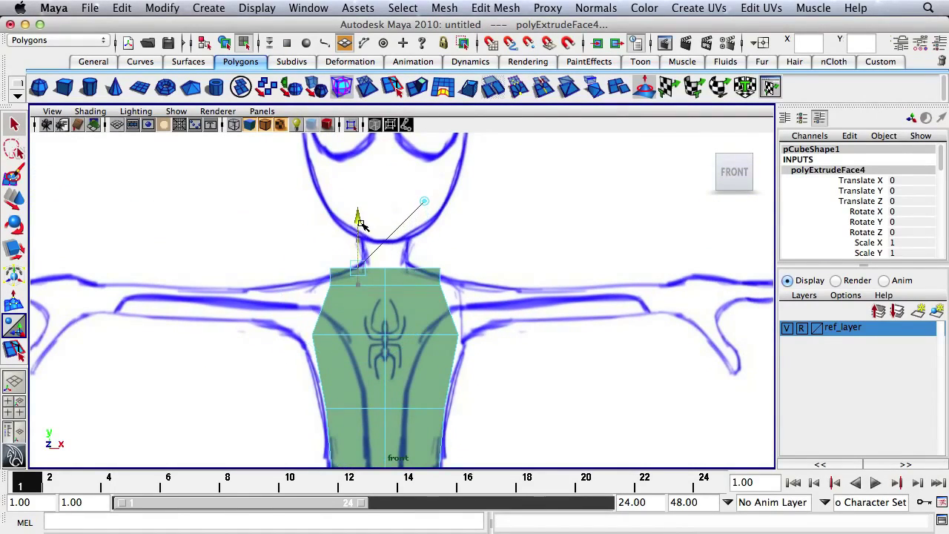
Scale the extruded top faces inward along X to the drawn neck width.
{"action": "left_click_drag", "start_coordinate": [425, 269], "coordinate": [393, 290]}
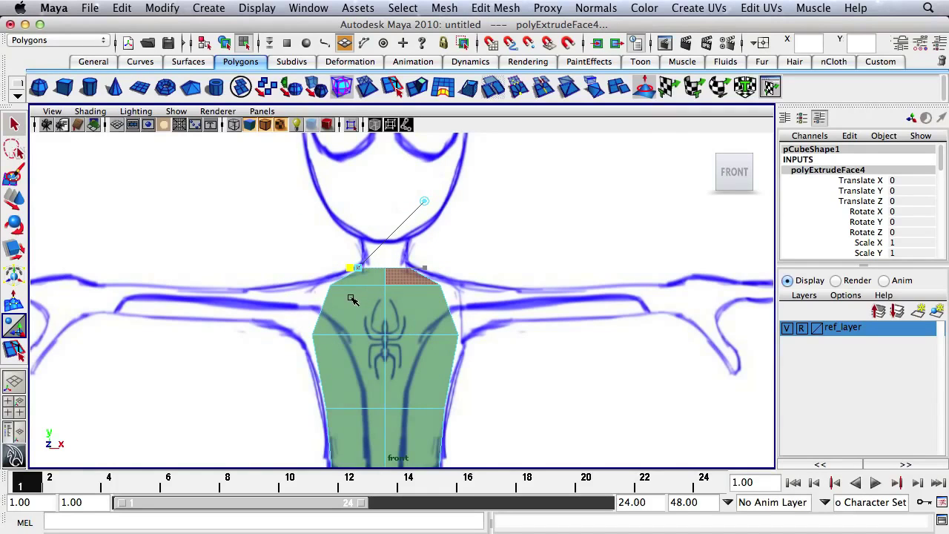
{"action": "key", "text": "space"}
{"action": "key", "text": "space"}
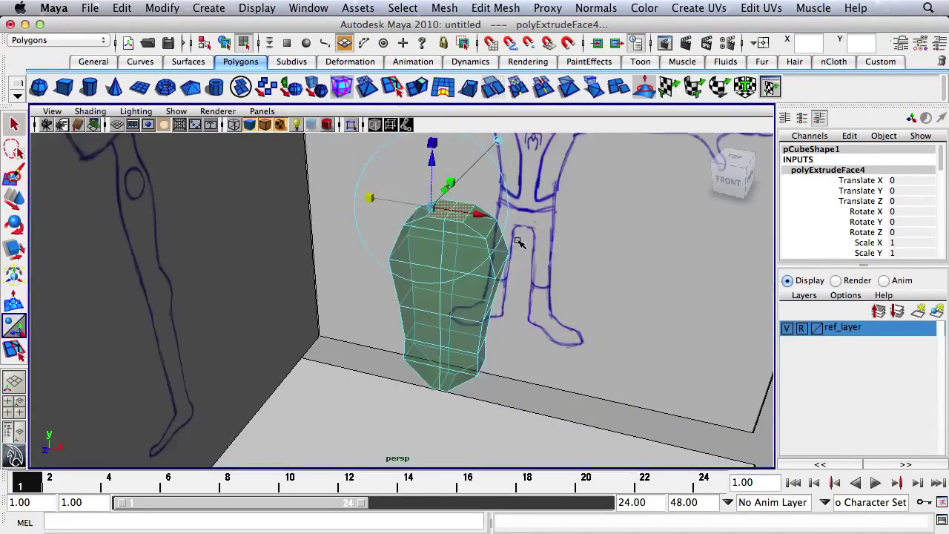
{"action": "mouse_move", "coordinate": [519, 242]}
{"action": "left_mouse_down", "text": "alt"}
{"action": "mouse_move", "coordinate": [357, 290]}
{"action": "mouse_move", "coordinate": [345, 284]}
{"action": "mouse_move", "coordinate": [401, 251]}
{"action": "mouse_move", "coordinate": [569, 240]}
{"action": "mouse_move", "coordinate": [474, 263]}
{"action": "mouse_move", "coordinate": [485, 265]}
{"action": "left_mouse_up", "text": "alt"}
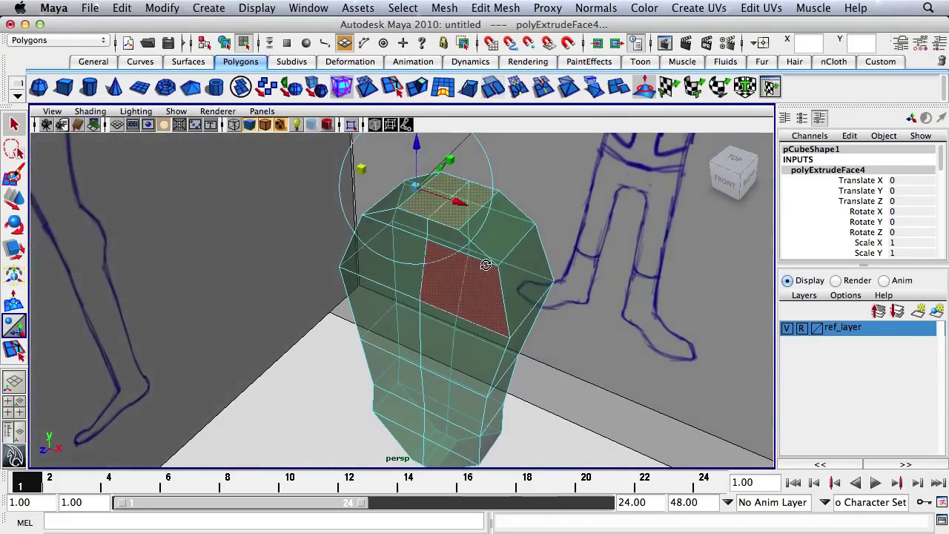
Scale the extruded top faces along their depth to fit the neck outline in the side view.
{"action": "key", "text": "space"}
{"action": "key", "text": "space"}
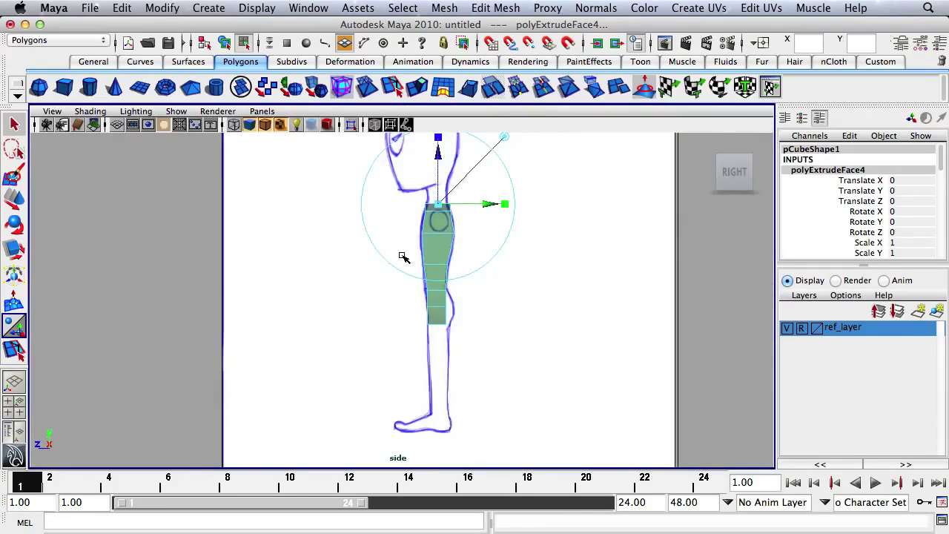
{"action": "right_click_drag", "start_coordinate": [403, 256], "coordinate": [553, 275], "text": "alt"}
{"action": "middle_click_drag", "start_coordinate": [450, 145], "coordinate": [442, 270], "text": "alt"}
{"action": "right_click_drag", "start_coordinate": [442, 271], "coordinate": [550, 222], "text": "alt"}
{"action": "middle_click_drag", "start_coordinate": [551, 205], "coordinate": [545, 181], "text": "alt"}
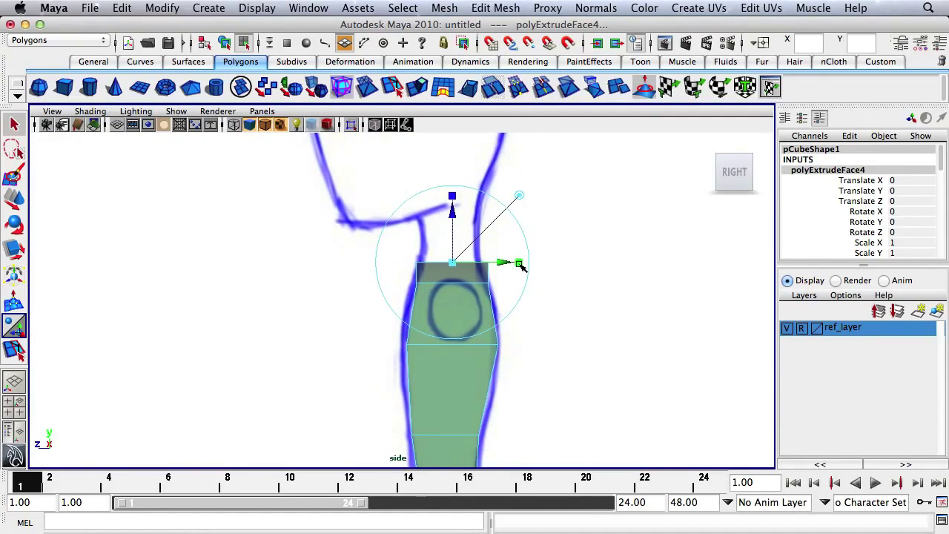
{"action": "left_click", "coordinate": [518, 263]}
{"action": "key", "text": "space"}
{"action": "key", "text": "space"}
{"action": "left_click_drag", "start_coordinate": [564, 222], "coordinate": [499, 286], "text": "alt"}
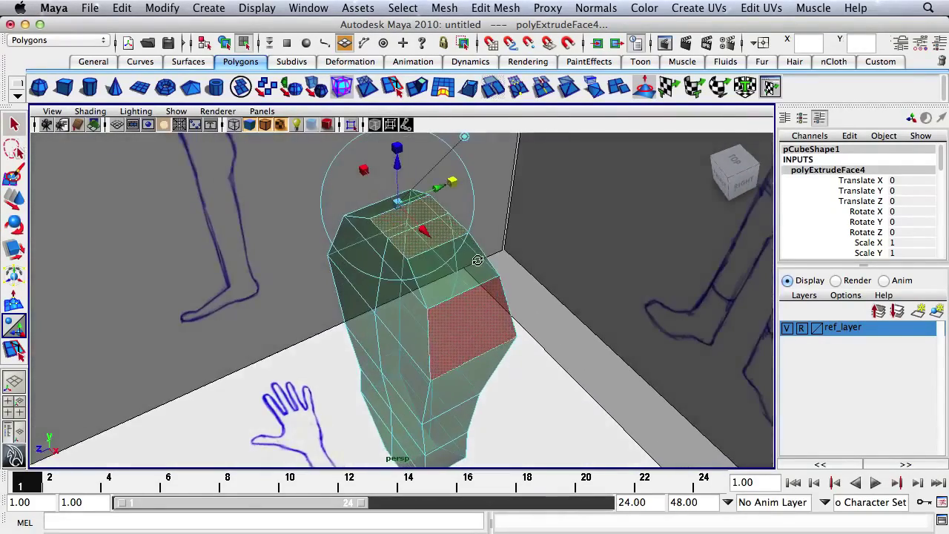
Extrude the top faces again and raise them to the chin line to form the neck.
{"action": "key", "text": "space"}
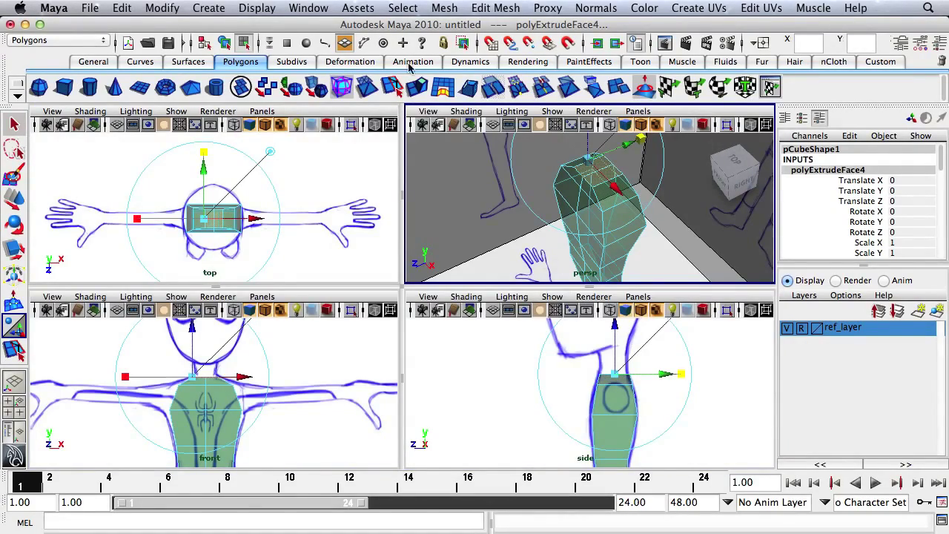
{"action": "key", "text": "g"}
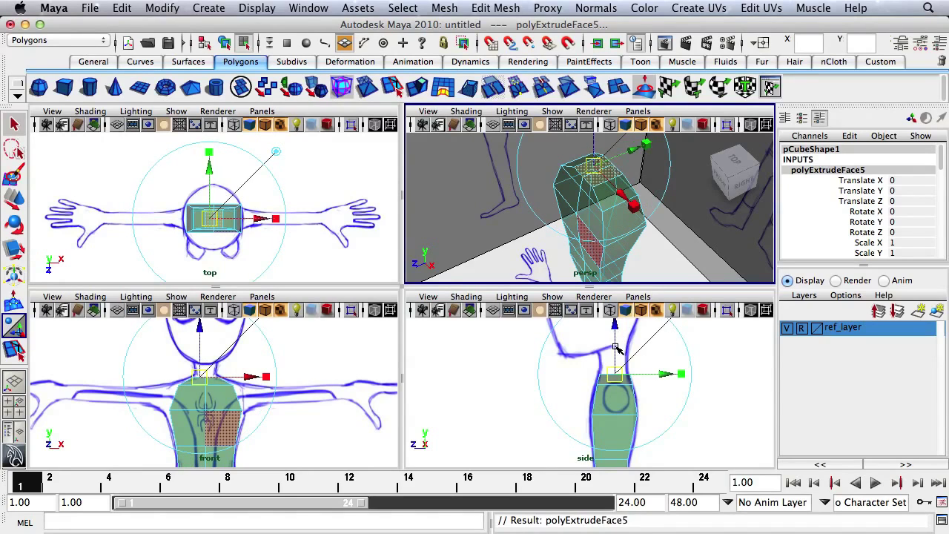
{"action": "left_click_drag", "start_coordinate": [619, 347], "coordinate": [615, 324]}
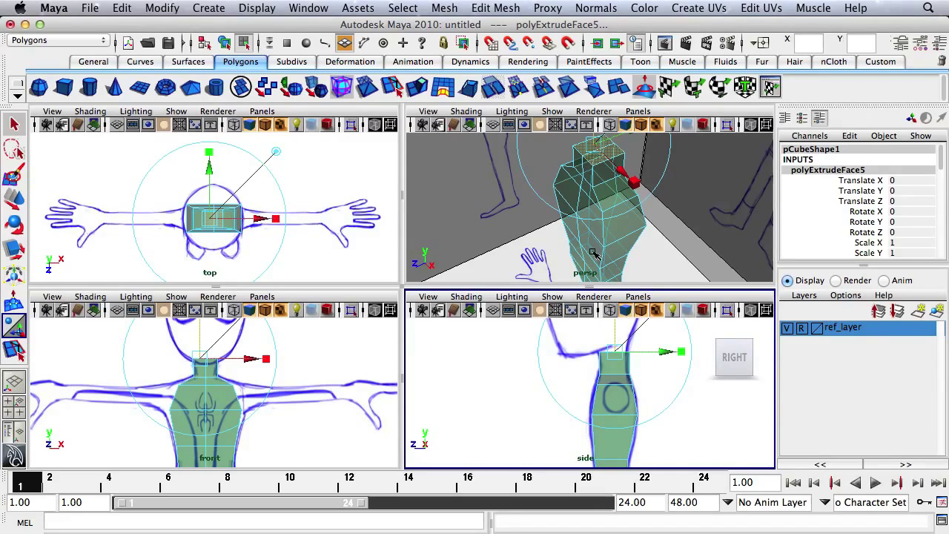
Extrude the neck's top faces upward to the crown of the drawn head as a narrow head column.
{"action": "left_click", "coordinate": [418, 89]}
{"action": "right_click_drag", "start_coordinate": [650, 419], "coordinate": [610, 417], "text": "alt"}
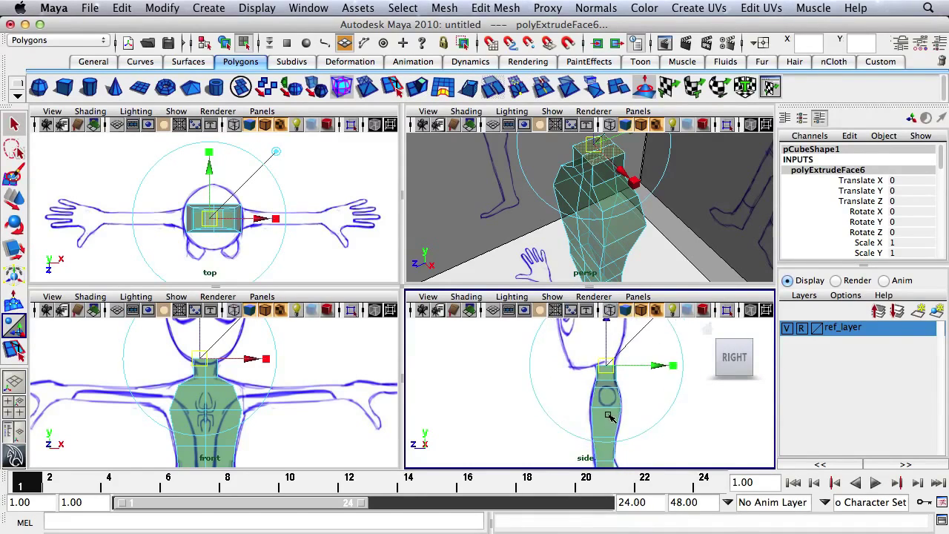
{"action": "key", "text": "space"}
{"action": "middle_click_drag", "start_coordinate": [512, 239], "coordinate": [529, 324], "text": "alt"}
{"action": "left_click_drag", "start_coordinate": [456, 282], "coordinate": [461, 87]}
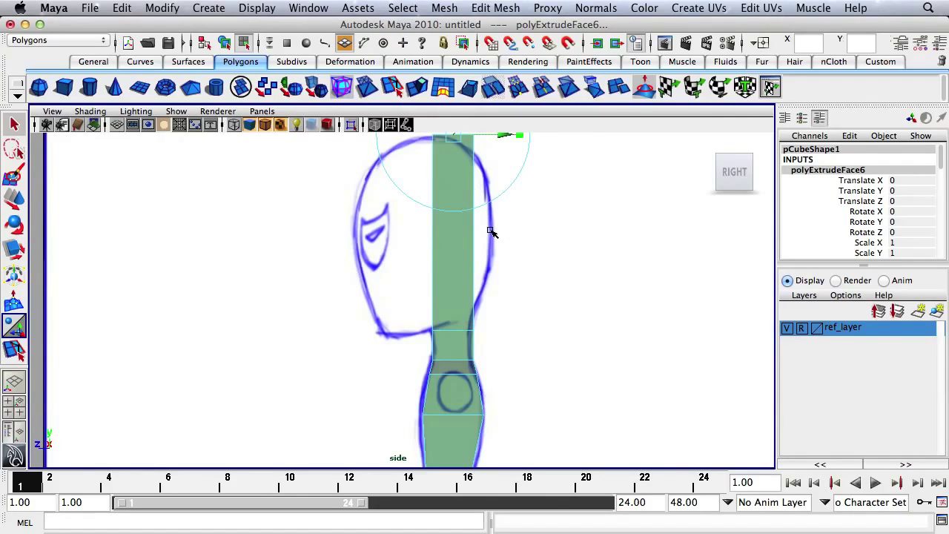
{"action": "key", "text": "space"}
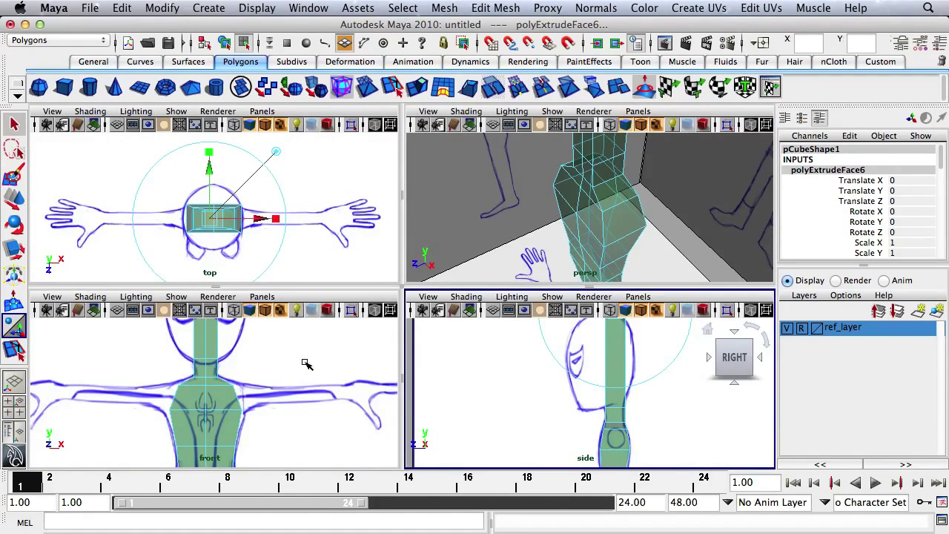
{"action": "right_click_drag", "start_coordinate": [299, 371], "coordinate": [239, 363], "text": "alt"}
{"action": "middle_click_drag", "start_coordinate": [240, 363], "coordinate": [266, 395], "text": "alt"}
{"action": "right_click_drag", "start_coordinate": [270, 396], "coordinate": [282, 396], "text": "alt"}
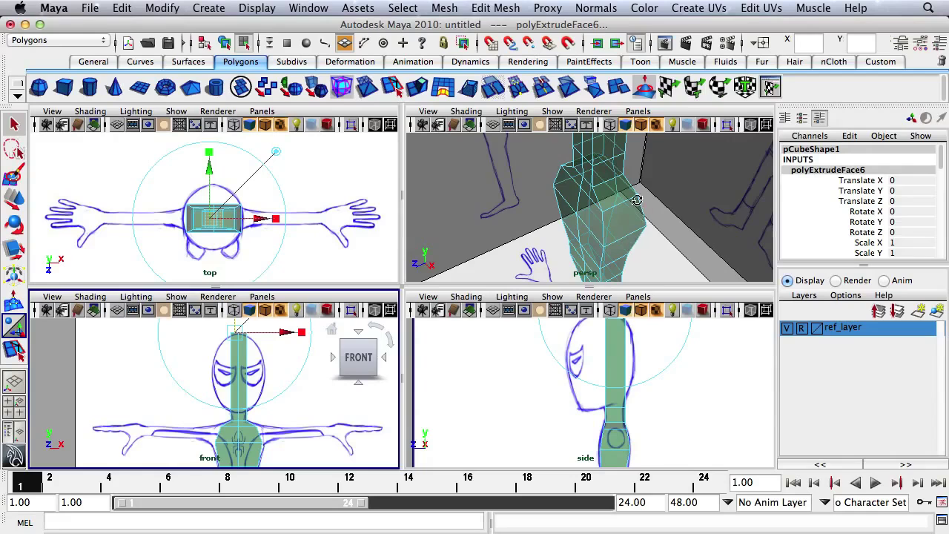
Extrude the head column's two front faces forward to the face outline in the side drawing.
{"action": "left_click_drag", "start_coordinate": [636, 200], "coordinate": [638, 259], "text": "alt"}
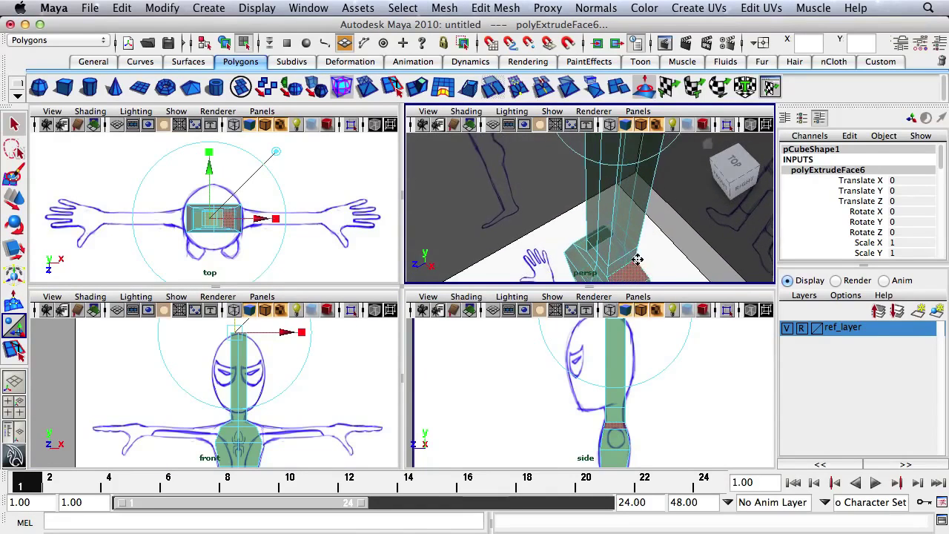
{"action": "left_click", "coordinate": [606, 205]}
{"action": "left_click", "coordinate": [599, 204], "text": "shift"}
{"action": "right_click_drag", "start_coordinate": [663, 255], "coordinate": [601, 239], "text": "alt"}
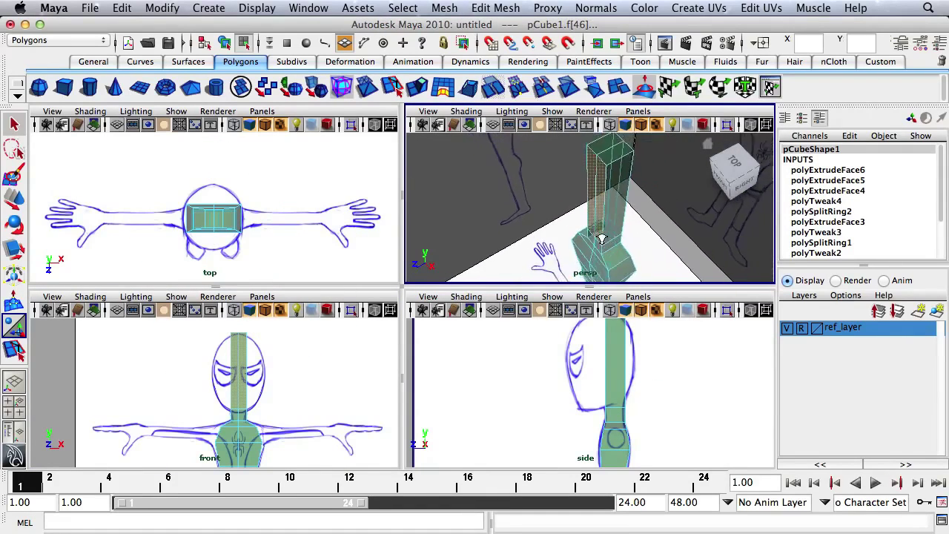
{"action": "left_click_drag", "start_coordinate": [602, 238], "coordinate": [652, 240], "text": "alt"}
{"action": "key", "text": "space"}
{"action": "right_click_drag", "start_coordinate": [650, 242], "coordinate": [410, 263], "text": "alt"}
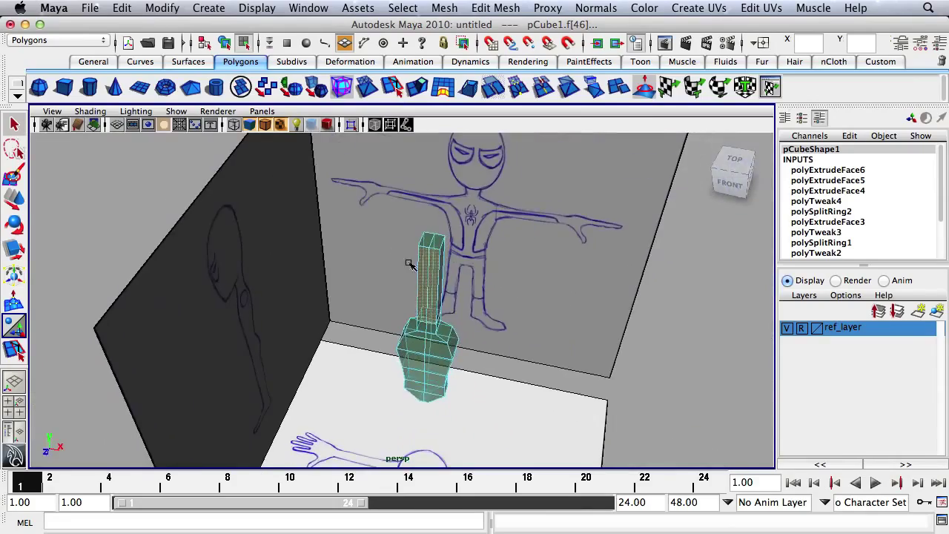
{"action": "left_click_drag", "start_coordinate": [410, 263], "coordinate": [395, 262], "text": "alt"}
{"action": "left_click_drag", "start_coordinate": [535, 261], "coordinate": [462, 290], "text": "alt"}
{"action": "mouse_move", "coordinate": [437, 309]}
{"action": "right_mouse_down", "text": "alt"}
{"action": "mouse_move", "coordinate": [417, 270]}
{"action": "mouse_move", "coordinate": [436, 213]}
{"action": "right_mouse_up", "text": "alt"}
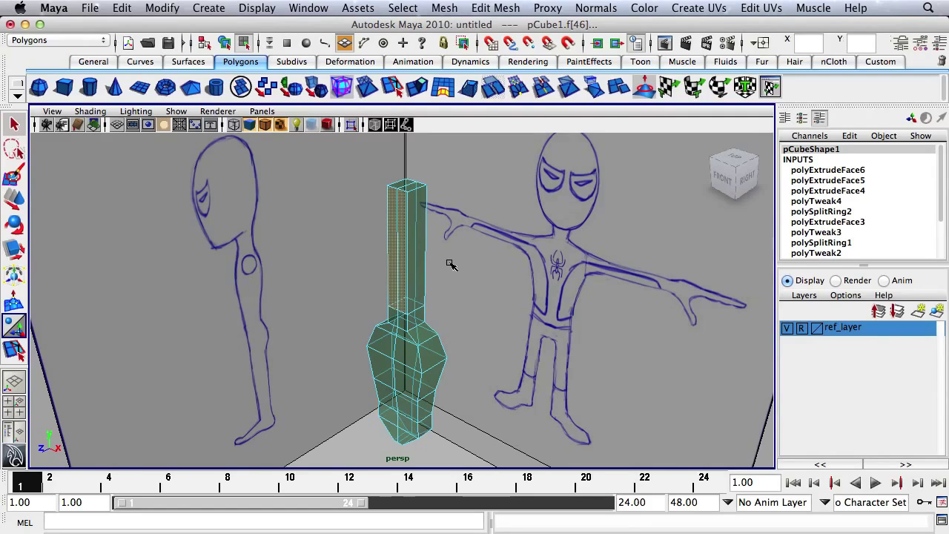
{"action": "key", "text": "space"}
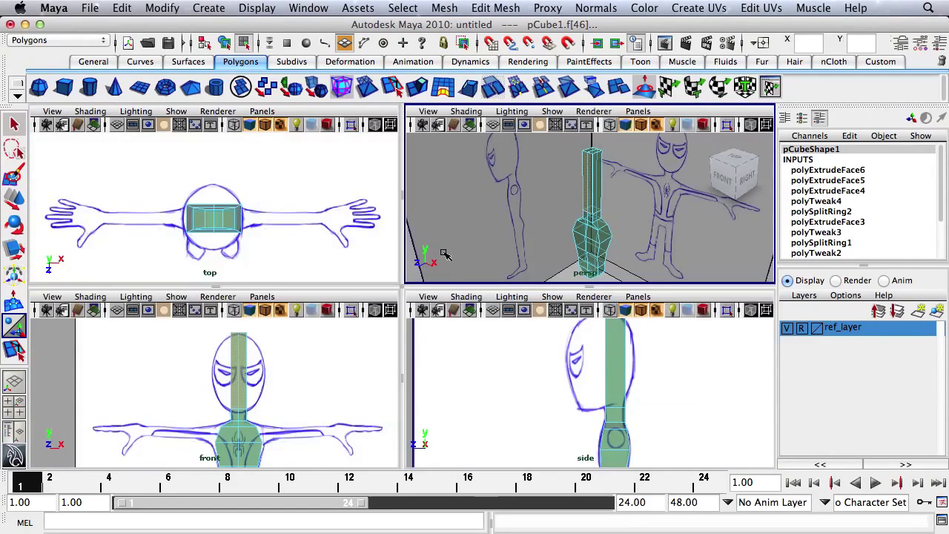
{"action": "left_click", "coordinate": [418, 89]}
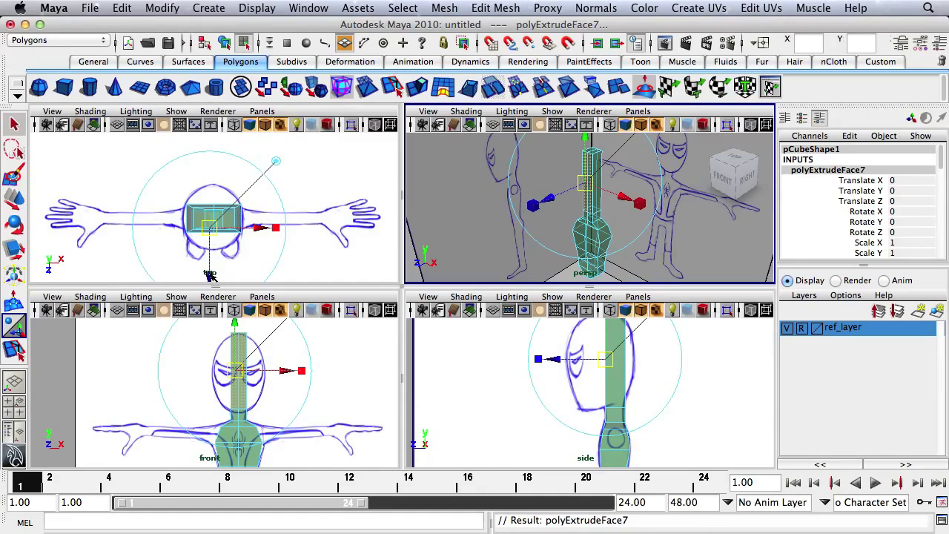
{"action": "left_click_drag", "start_coordinate": [210, 275], "coordinate": [215, 311]}
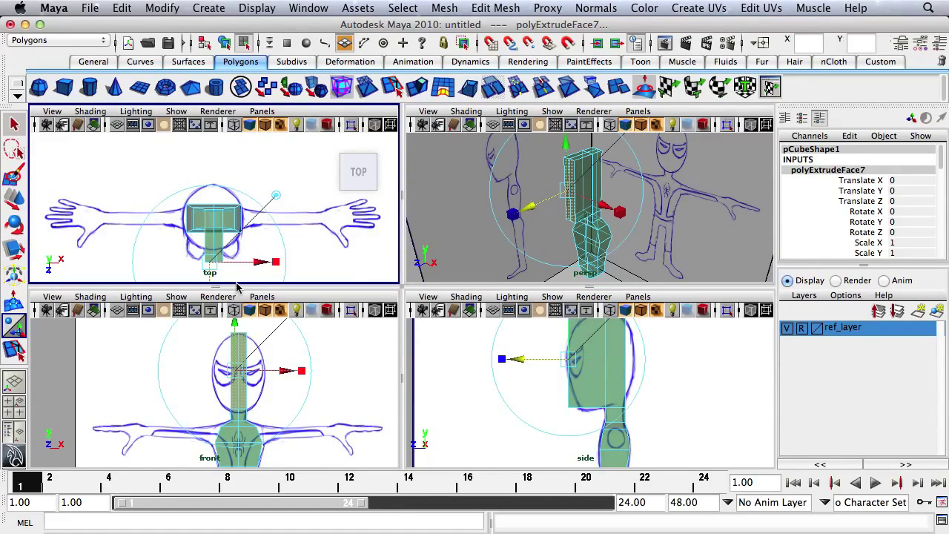
Extrude the front and rear side faces on both sides of the head outward to nearly the drawn head width.
{"action": "middle_click_drag", "start_coordinate": [570, 366], "coordinate": [544, 396], "text": "alt"}
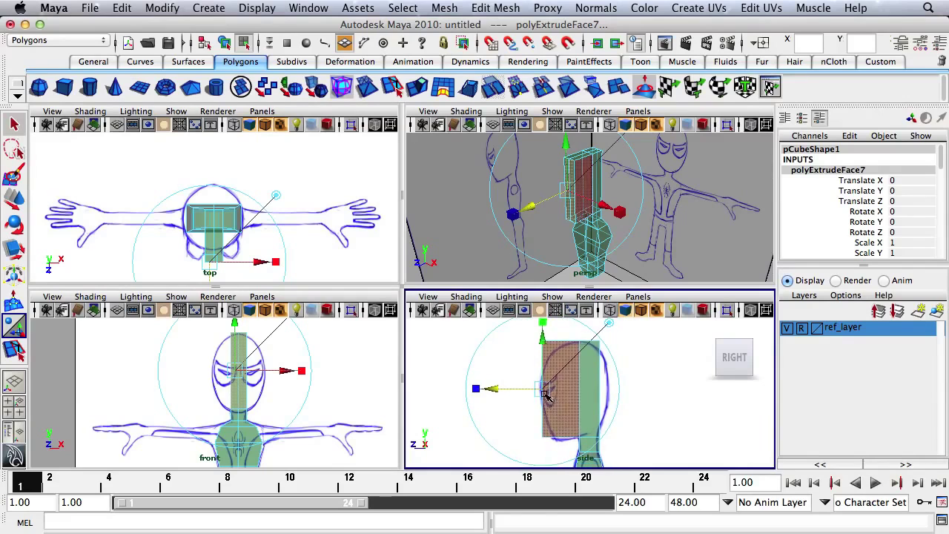
{"action": "right_click_drag", "start_coordinate": [583, 200], "coordinate": [611, 197], "text": "alt"}
{"action": "key", "text": "q"}
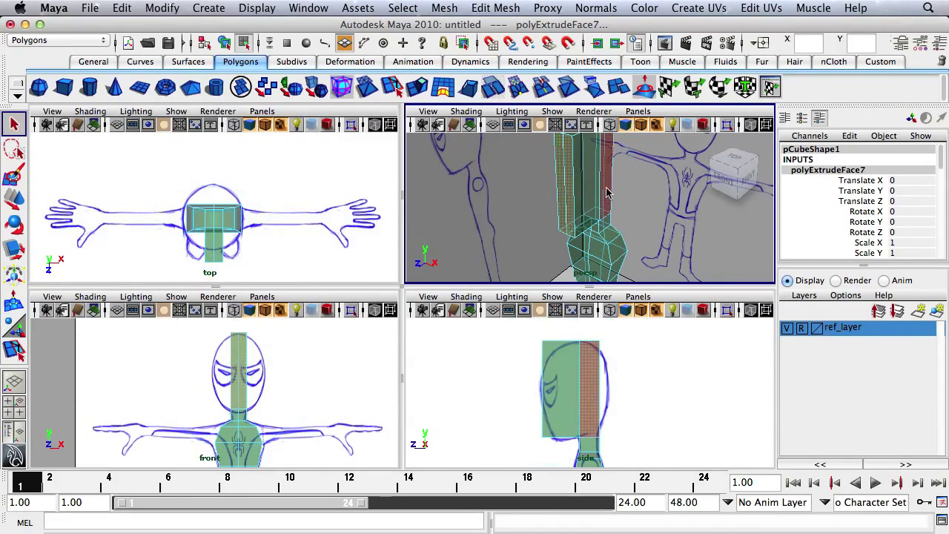
{"action": "middle_click_drag", "start_coordinate": [607, 193], "coordinate": [594, 222], "text": "alt"}
{"action": "left_click", "coordinate": [595, 207]}
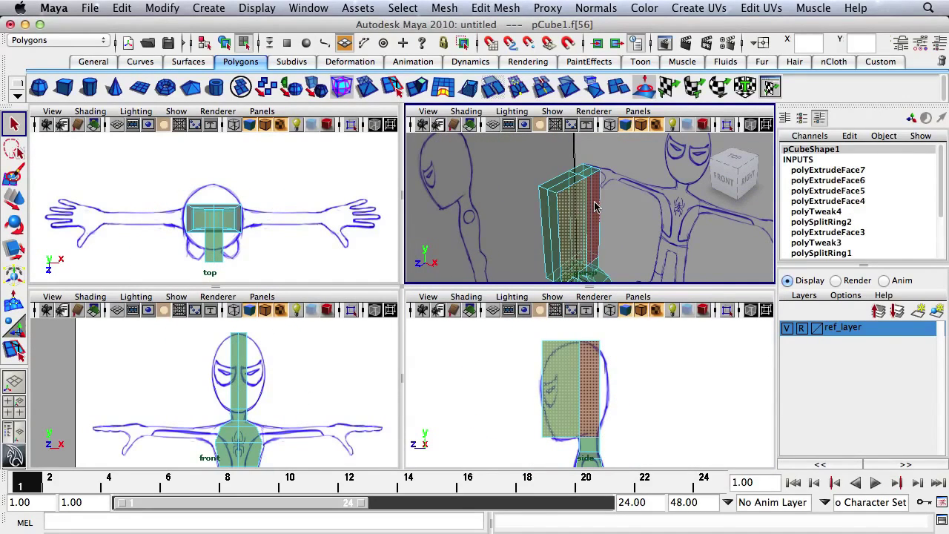
{"action": "left_click", "coordinate": [594, 207], "text": "shift"}
{"action": "left_click_drag", "start_coordinate": [521, 235], "coordinate": [648, 233], "text": "alt"}
{"action": "left_click", "coordinate": [665, 223], "text": "shift"}
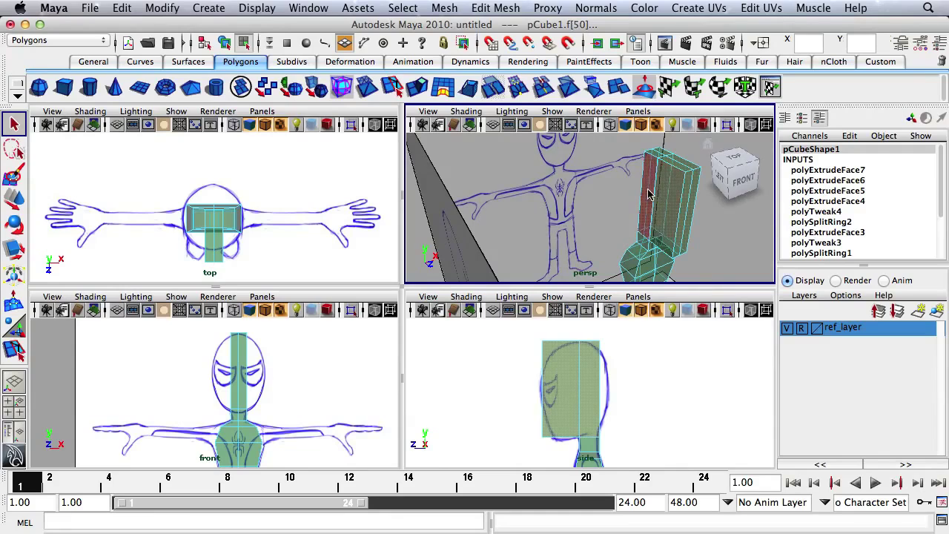
{"action": "left_click", "coordinate": [648, 195], "text": "shift"}
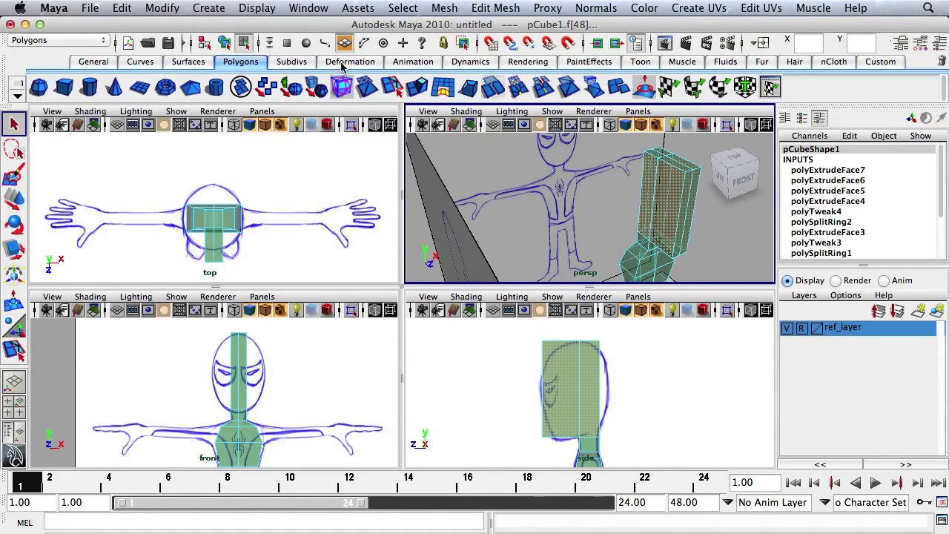
{"action": "left_click", "coordinate": [418, 88]}
{"action": "left_click_drag", "start_coordinate": [182, 371], "coordinate": [170, 374]}
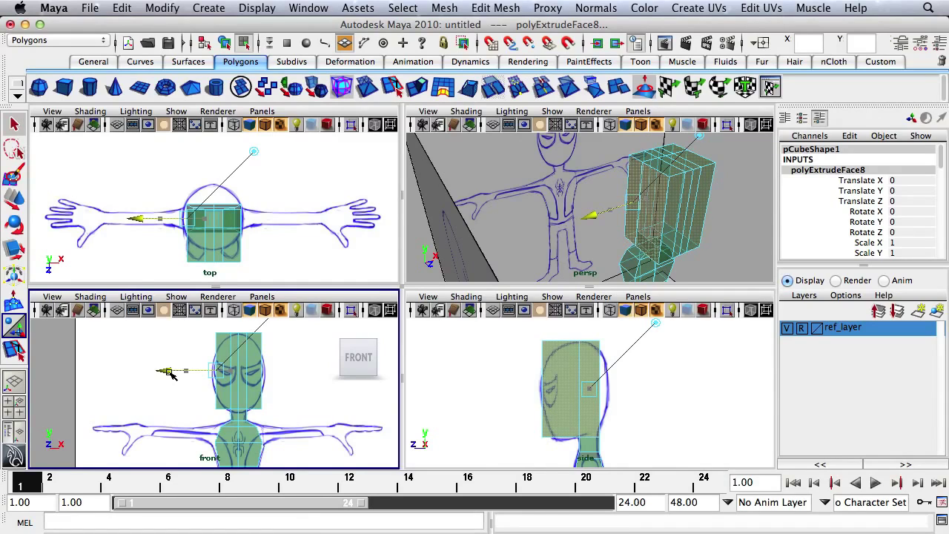
{"action": "left_click_drag", "start_coordinate": [170, 373], "coordinate": [171, 373]}
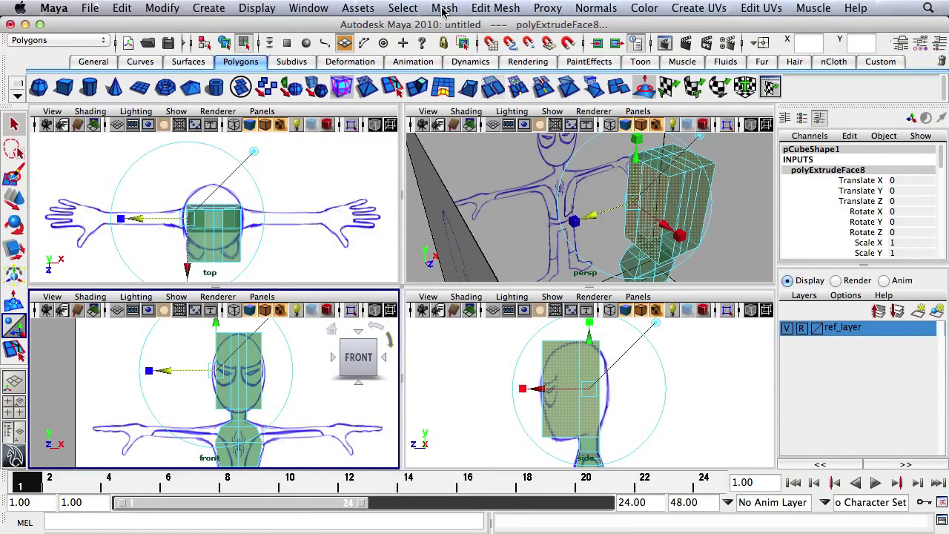
Insert two horizontal edge loops around the head block, one above the eyes and one at their lower edge.
{"action": "left_click", "coordinate": [497, 9]}
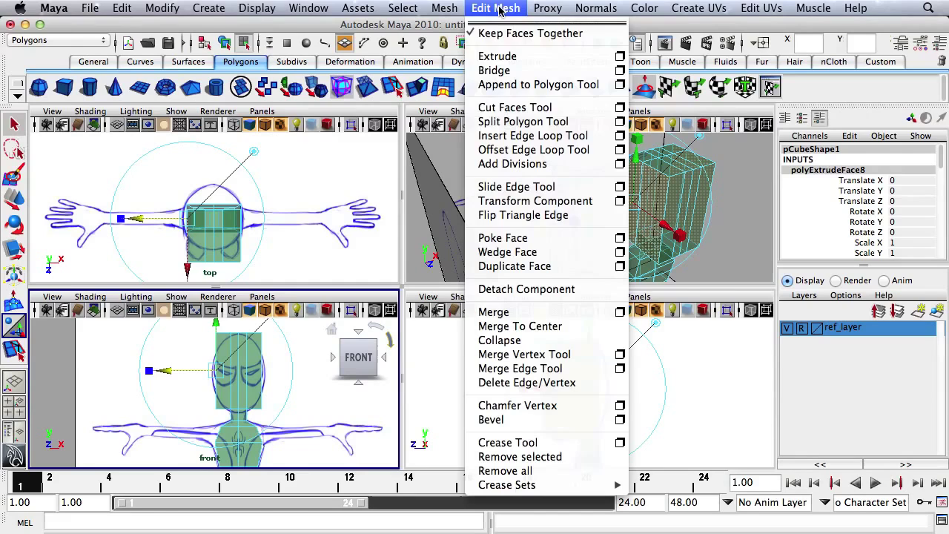
{"action": "left_click", "coordinate": [513, 136]}
{"action": "left_click_drag", "start_coordinate": [585, 384], "coordinate": [582, 405]}
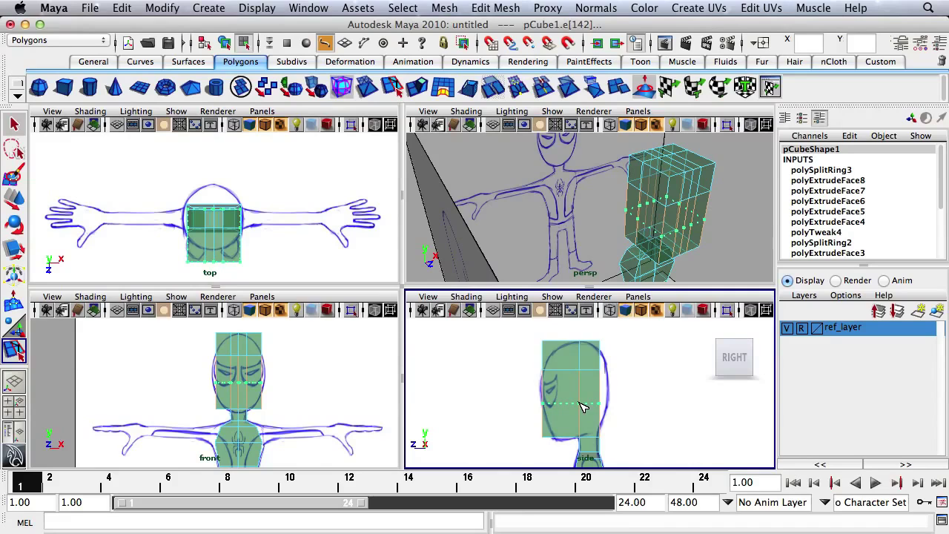
{"action": "left_click_drag", "start_coordinate": [583, 410], "coordinate": [583, 410]}
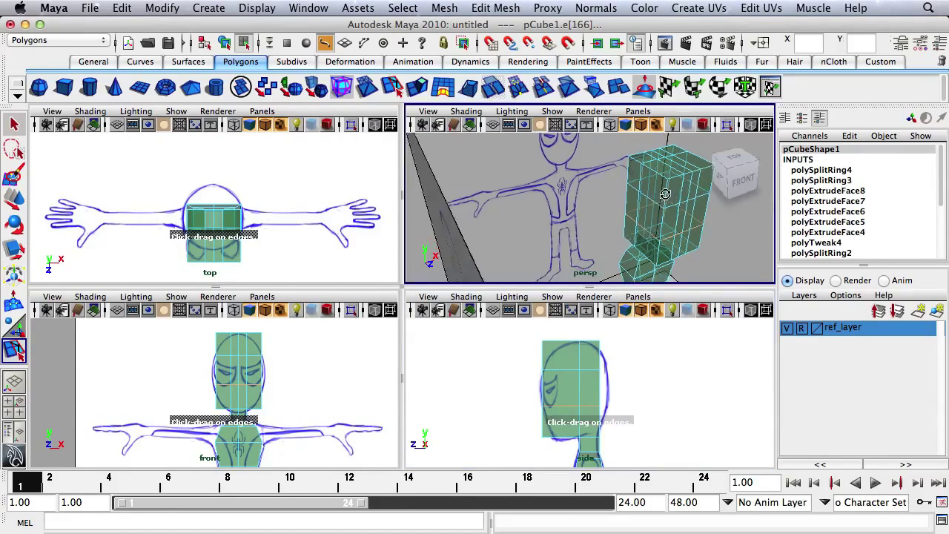
Scale the vertical edges at the head block's four corners inward in width and depth to round off its corners.
{"action": "key", "text": "space"}
{"action": "mouse_move", "coordinate": [547, 235]}
{"action": "left_mouse_down", "text": "alt"}
{"action": "mouse_move", "coordinate": [373, 229]}
{"action": "mouse_move", "coordinate": [534, 205]}
{"action": "mouse_move", "coordinate": [352, 234]}
{"action": "mouse_move", "coordinate": [630, 252]}
{"action": "mouse_move", "coordinate": [626, 218]}
{"action": "mouse_move", "coordinate": [536, 250]}
{"action": "left_mouse_up", "text": "alt"}
{"action": "key", "text": "space"}
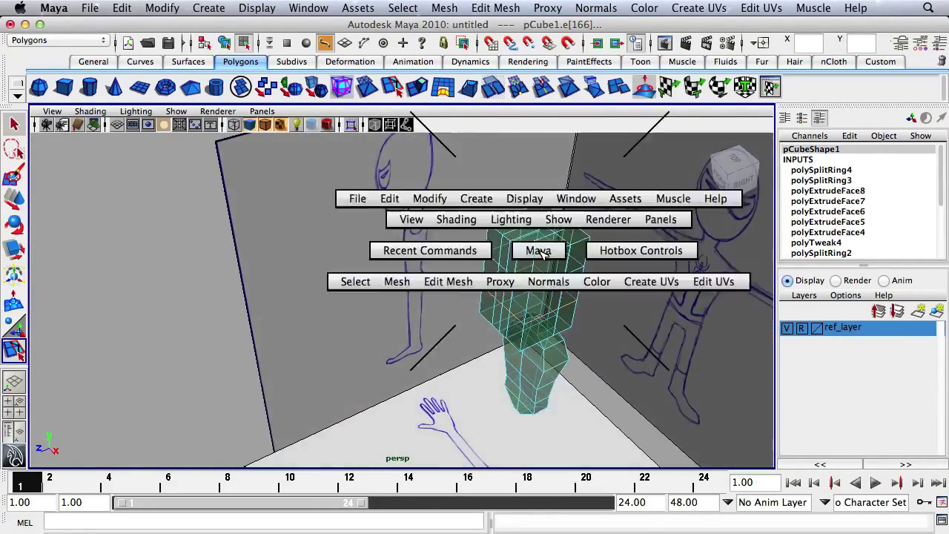
{"action": "key", "text": "space"}
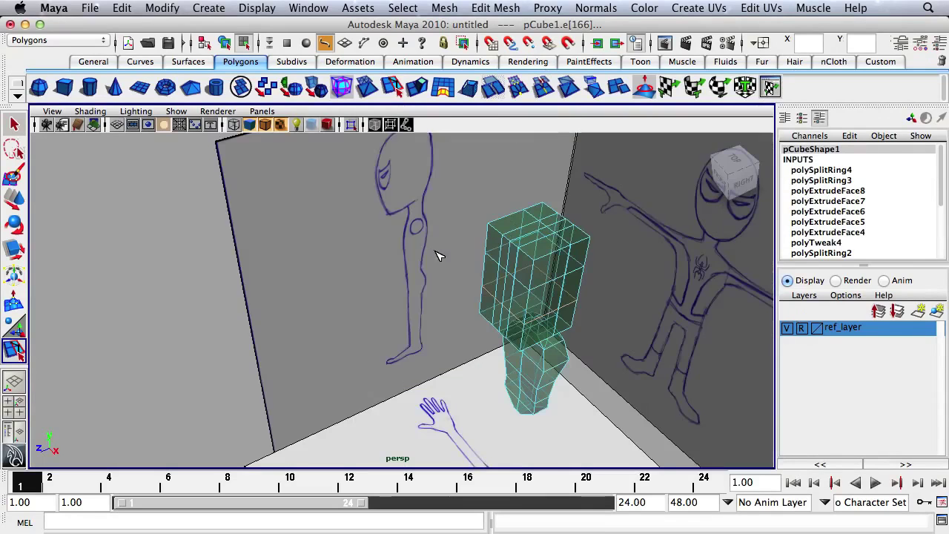
{"action": "left_click_drag", "start_coordinate": [438, 255], "coordinate": [482, 250], "text": "alt"}
{"action": "left_click", "coordinate": [486, 257]}
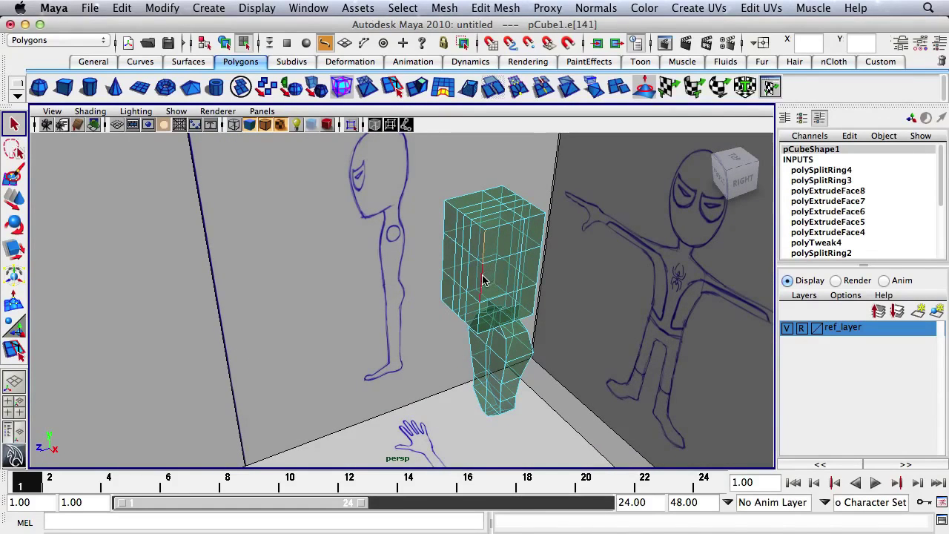
{"action": "left_click", "coordinate": [483, 280], "text": "shift"}
{"action": "left_click", "coordinate": [479, 320], "text": "shift"}
{"action": "left_click_drag", "start_coordinate": [558, 277], "coordinate": [424, 273], "text": "alt"}
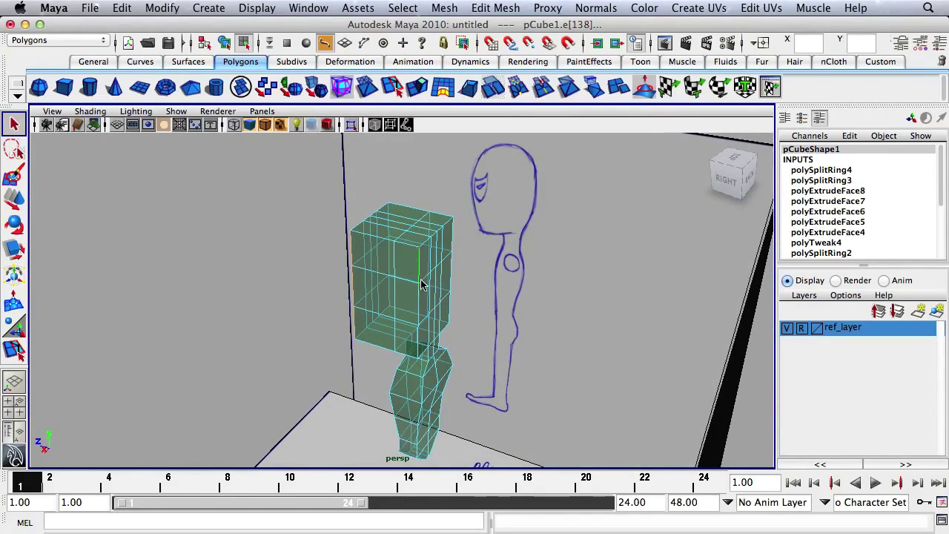
{"action": "mouse_move", "coordinate": [445, 329]}
{"action": "left_mouse_down", "text": "alt"}
{"action": "mouse_move", "coordinate": [360, 290]}
{"action": "mouse_move", "coordinate": [307, 226]}
{"action": "left_mouse_up", "text": "alt"}
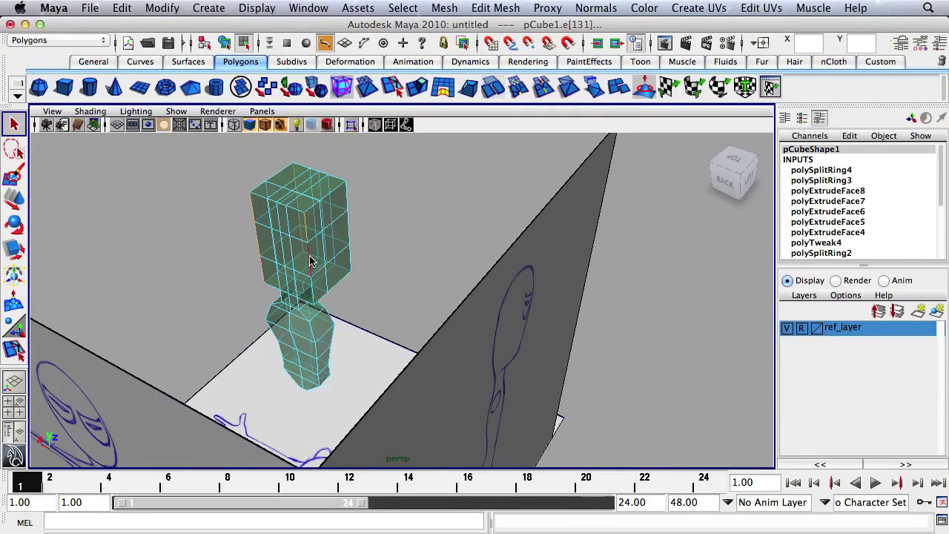
{"action": "left_click_drag", "start_coordinate": [312, 292], "coordinate": [467, 190], "text": "alt"}
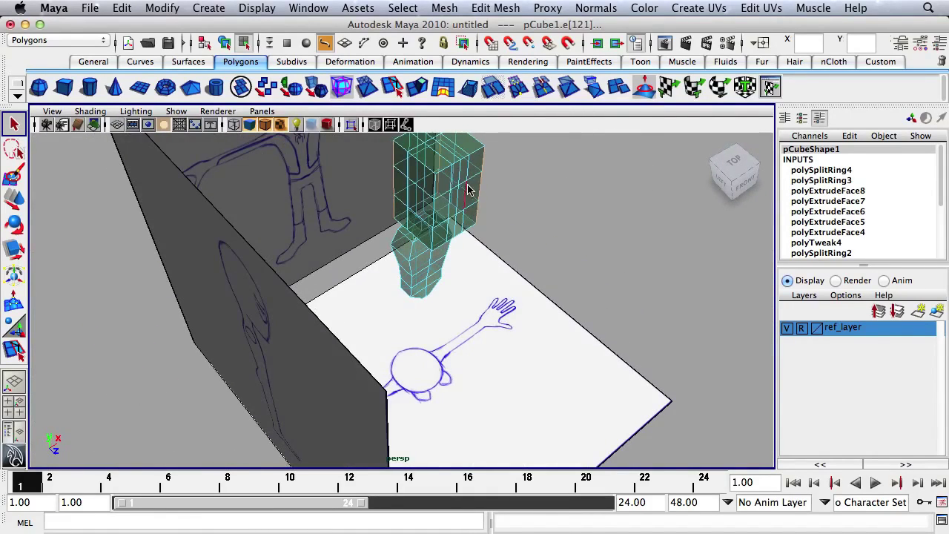
{"action": "left_click", "coordinate": [435, 245]}
{"action": "left_click_drag", "start_coordinate": [434, 245], "coordinate": [481, 250], "text": "alt"}
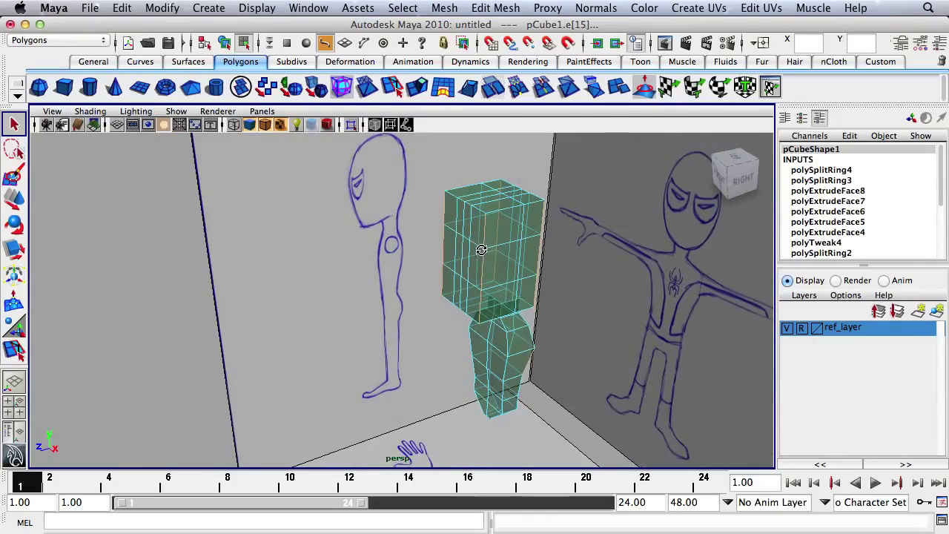
{"action": "left_click", "coordinate": [531, 363]}
{"action": "left_click_drag", "start_coordinate": [530, 364], "coordinate": [526, 267], "text": "alt"}
{"action": "right_click_drag", "start_coordinate": [526, 267], "coordinate": [574, 253], "text": "alt"}
{"action": "left_click_drag", "start_coordinate": [574, 253], "coordinate": [522, 273], "text": "alt"}
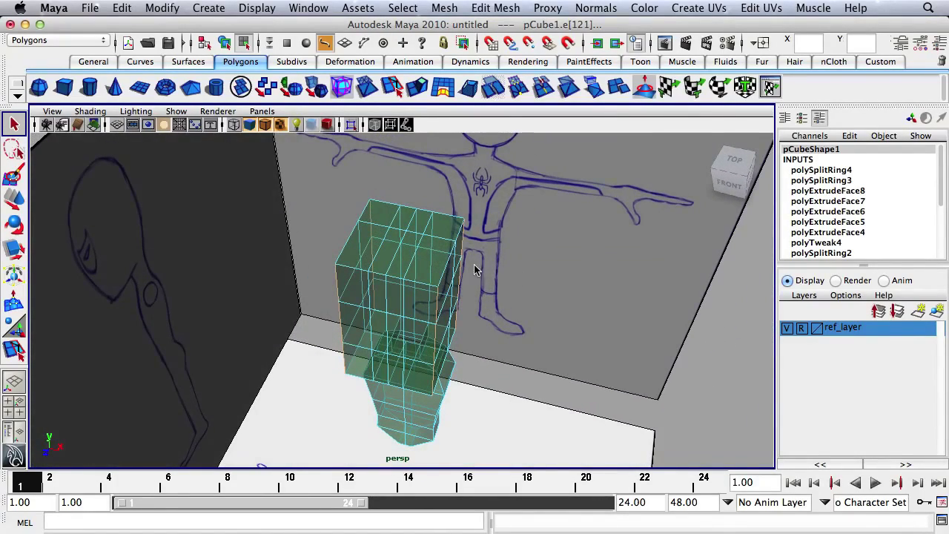
{"action": "key", "text": "r"}
{"action": "left_click_drag", "start_coordinate": [339, 285], "coordinate": [345, 293]}
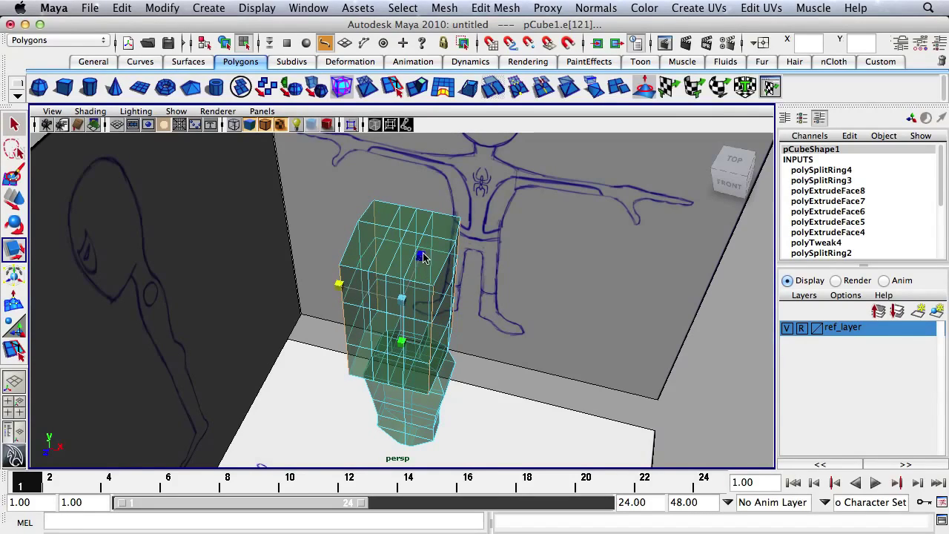
{"action": "left_click_drag", "start_coordinate": [423, 256], "coordinate": [463, 257]}
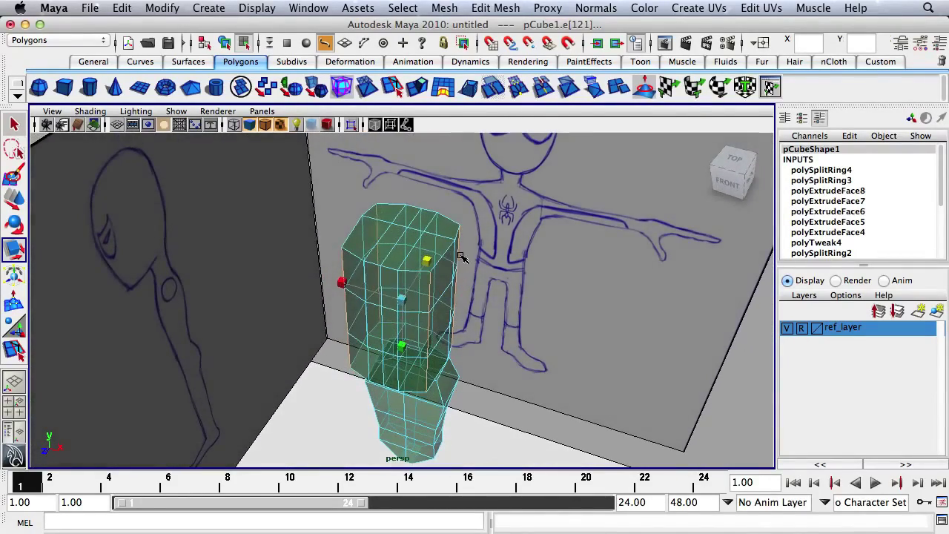
Scale the centre vertical edges on the head's front and back slightly outward in depth.
{"action": "left_click", "coordinate": [383, 328], "text": "shift"}
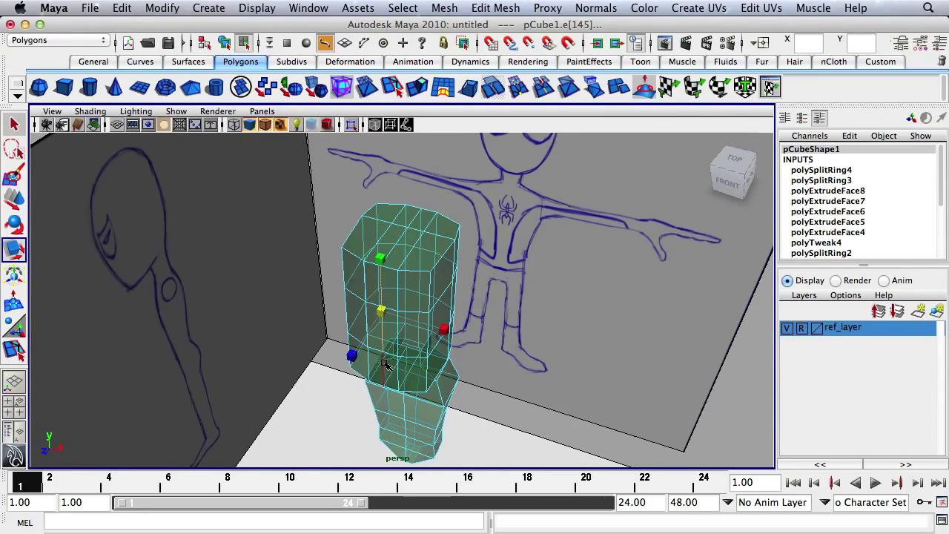
{"action": "left_click", "coordinate": [384, 363], "text": "shift"}
{"action": "key", "text": "q"}
{"action": "left_click_drag", "start_coordinate": [473, 300], "coordinate": [233, 309], "text": "alt"}
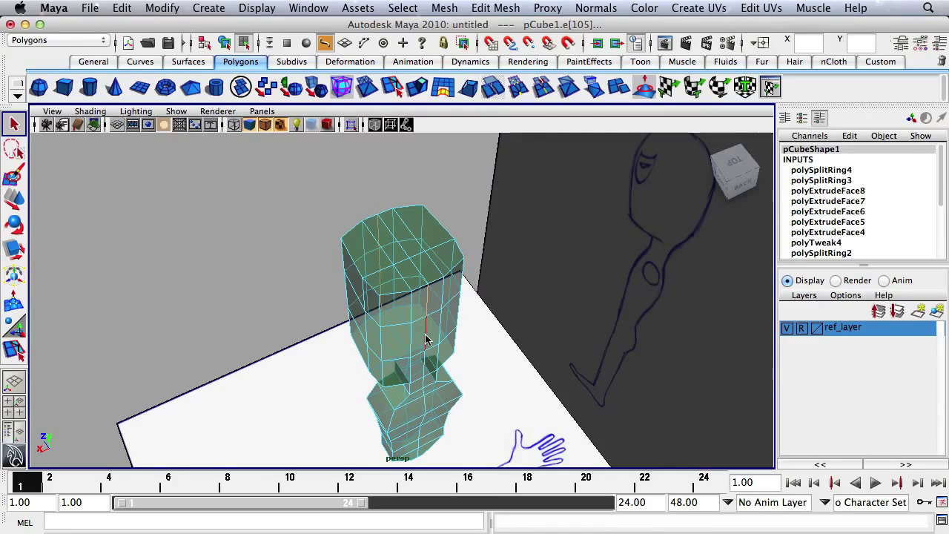
{"action": "left_click", "coordinate": [426, 363], "text": "shift"}
{"action": "left_click_drag", "start_coordinate": [468, 346], "coordinate": [532, 299], "text": "alt"}
{"action": "key", "text": "r"}
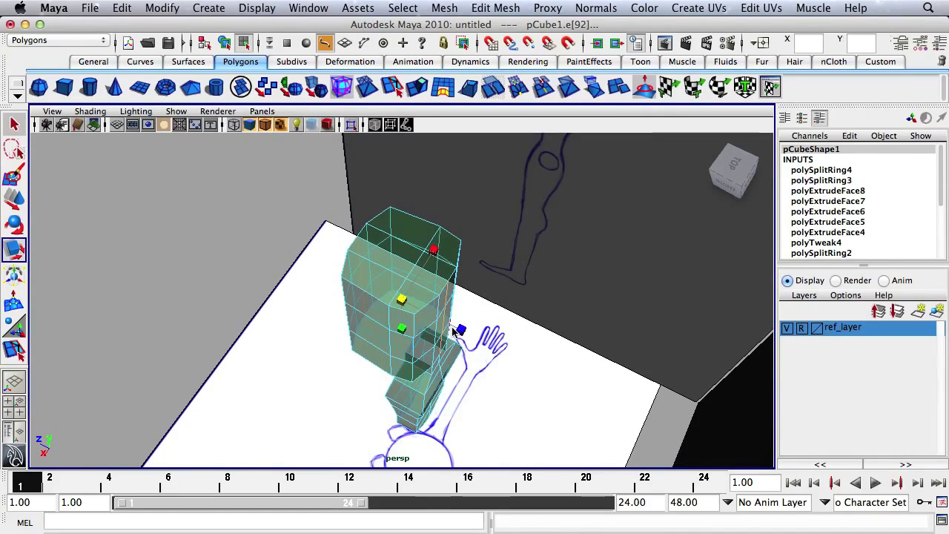
{"action": "left_click_drag", "start_coordinate": [457, 330], "coordinate": [462, 329]}
{"action": "left_click", "coordinate": [475, 279]}
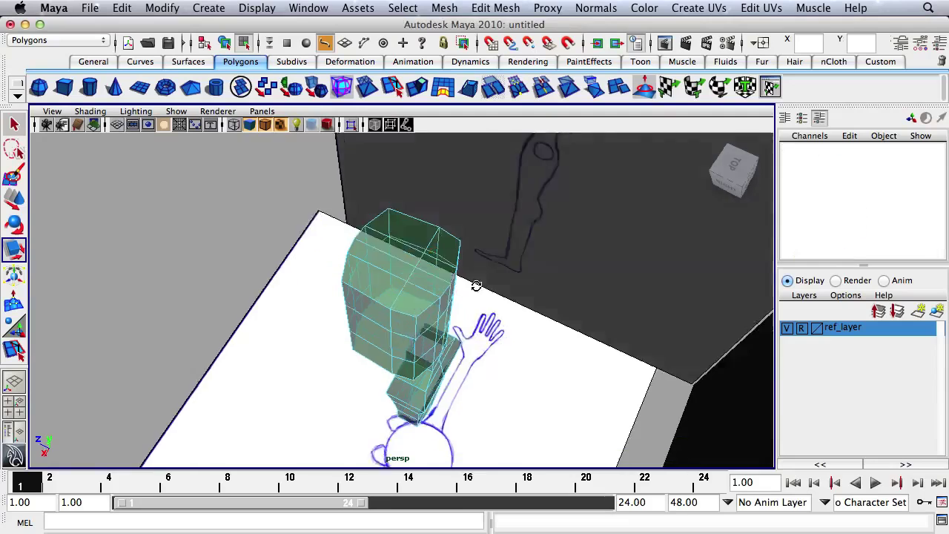
{"action": "mouse_move", "coordinate": [475, 280]}
{"action": "left_mouse_down", "text": "alt"}
{"action": "mouse_move", "coordinate": [567, 275]}
{"action": "mouse_move", "coordinate": [586, 248]}
{"action": "left_mouse_up", "text": "alt"}
{"action": "key", "text": "space"}
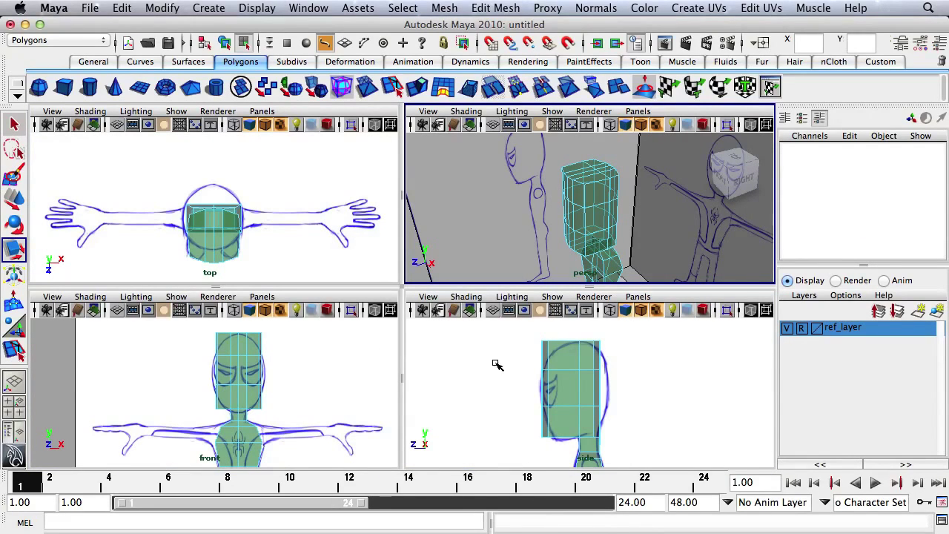
Switch to vertex selection and lower the outer top vertices on both sides of the head in the front view.
{"action": "right_click_drag", "start_coordinate": [497, 364], "coordinate": [582, 378], "text": "alt"}
{"action": "middle_click_drag", "start_coordinate": [583, 379], "coordinate": [571, 392], "text": "alt"}
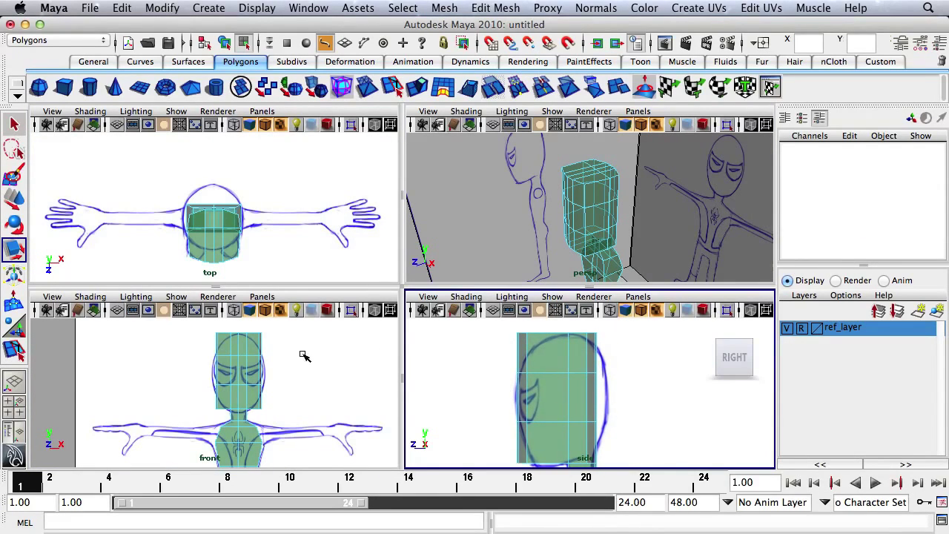
{"action": "right_click_drag", "start_coordinate": [247, 352], "coordinate": [288, 360], "text": "alt"}
{"action": "middle_click_drag", "start_coordinate": [288, 360], "coordinate": [279, 410], "text": "alt"}
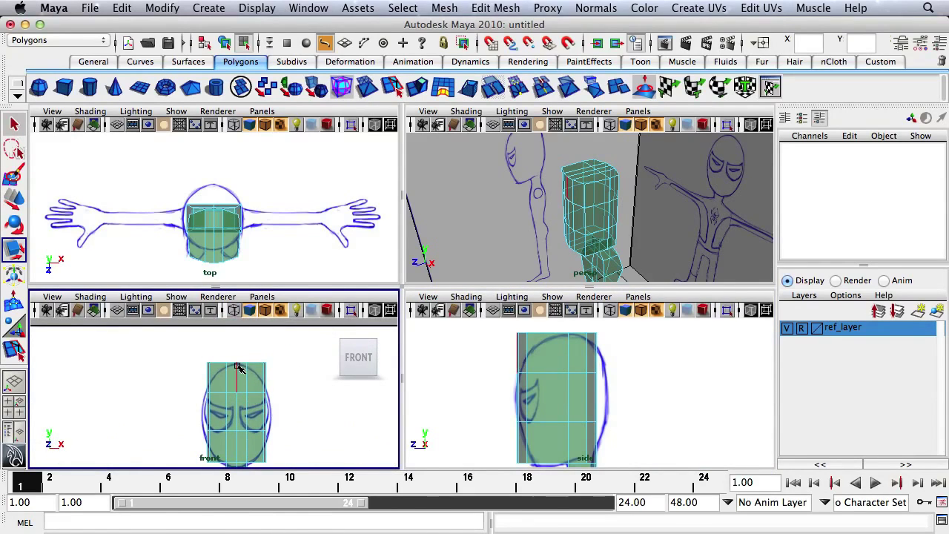
{"action": "right_click", "coordinate": [237, 366]}
{"action": "right_click_drag", "start_coordinate": [237, 366], "coordinate": [327, 350]}
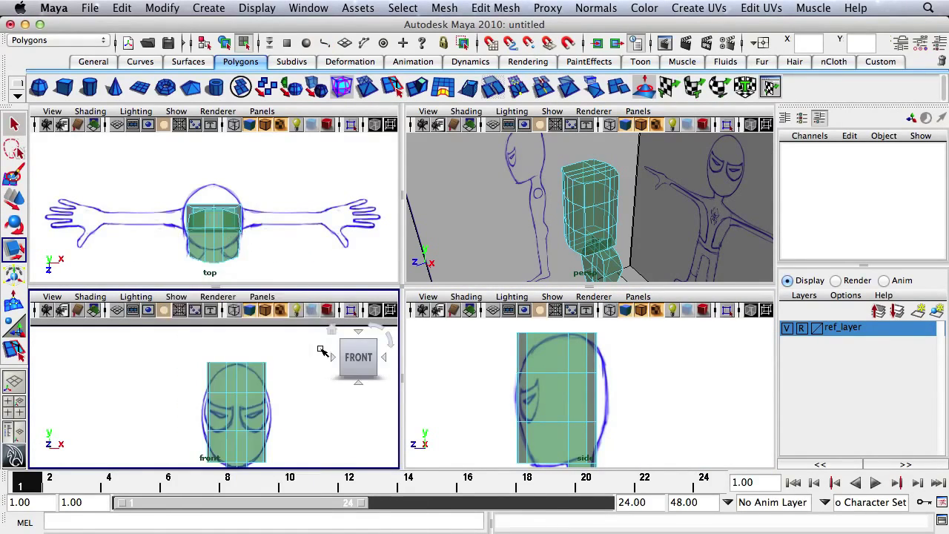
{"action": "key", "text": "space"}
{"action": "right_click_drag", "start_coordinate": [432, 244], "coordinate": [375, 236]}
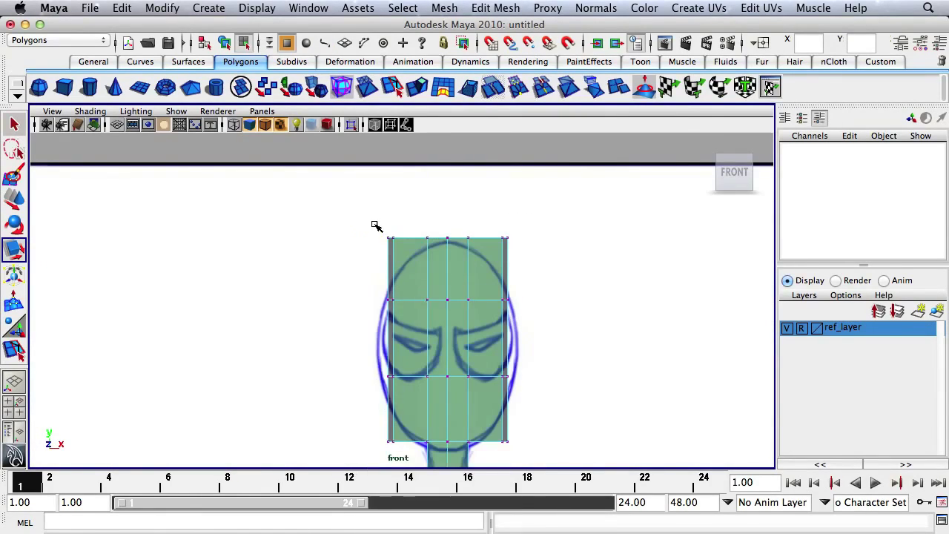
{"action": "left_click_drag", "start_coordinate": [373, 220], "coordinate": [413, 257]}
{"action": "left_click_drag", "start_coordinate": [493, 207], "coordinate": [535, 266], "text": "shift"}
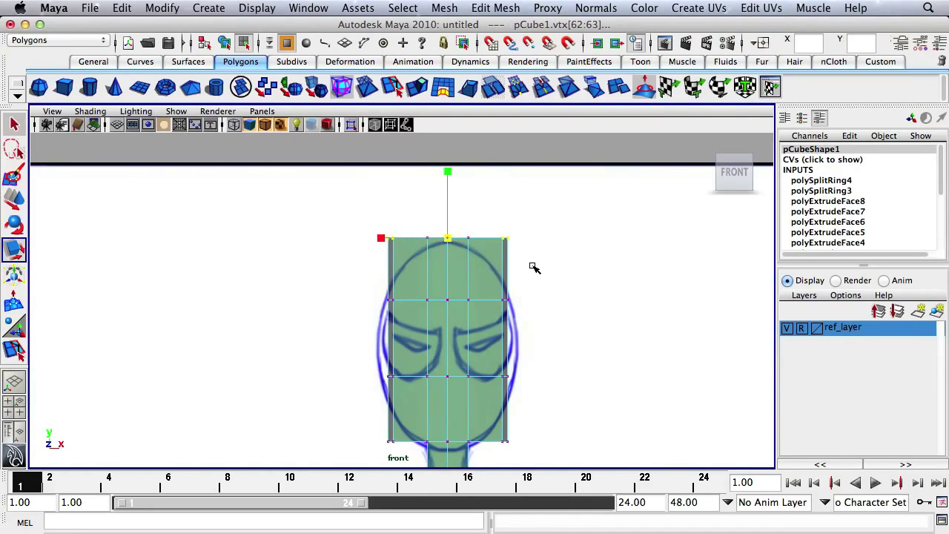
{"action": "key", "text": "w"}
{"action": "left_click_drag", "start_coordinate": [447, 189], "coordinate": [448, 215]}
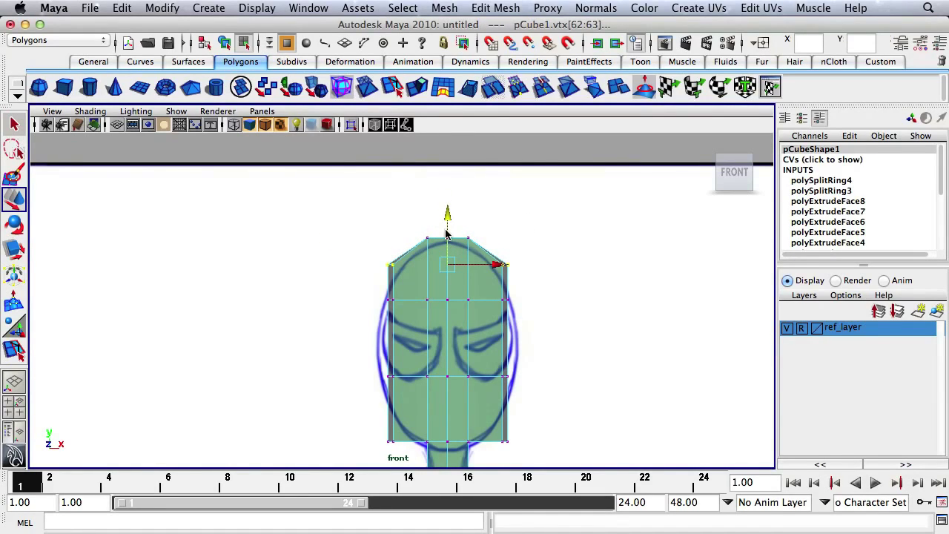
Raise the top centre vertices of the head slightly, and lower the whole top row onto the drawn crown outline.
{"action": "left_click_drag", "start_coordinate": [440, 231], "coordinate": [454, 246]}
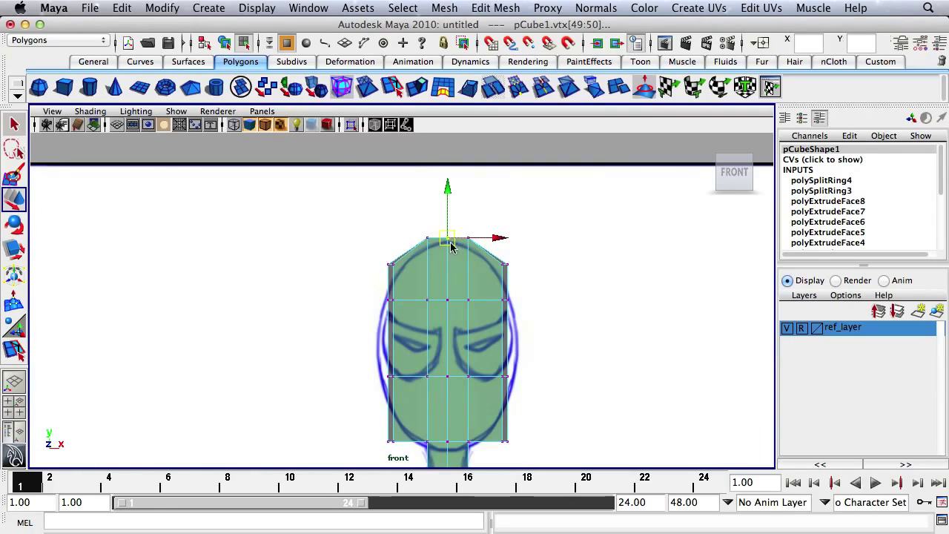
{"action": "left_click", "coordinate": [450, 219]}
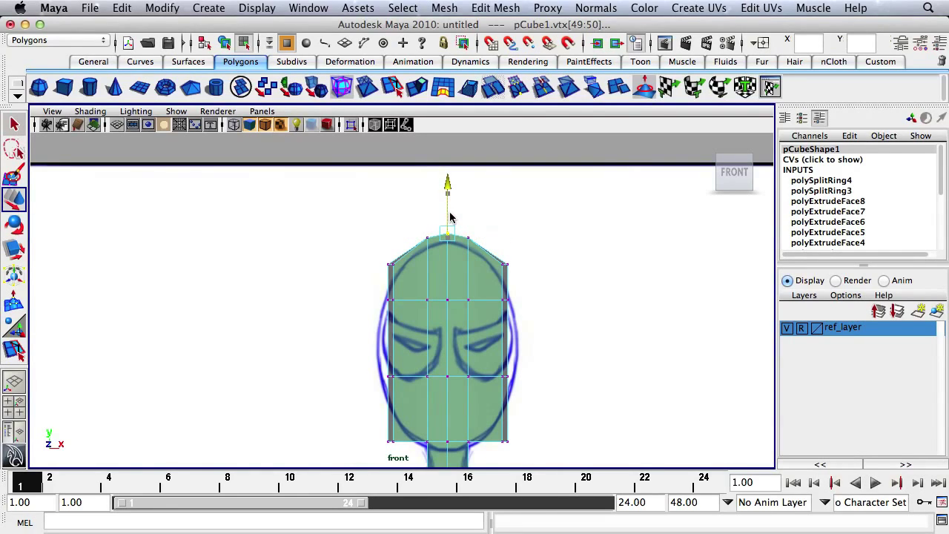
{"action": "left_click_drag", "start_coordinate": [353, 213], "coordinate": [565, 295]}
{"action": "left_click_drag", "start_coordinate": [449, 198], "coordinate": [458, 239]}
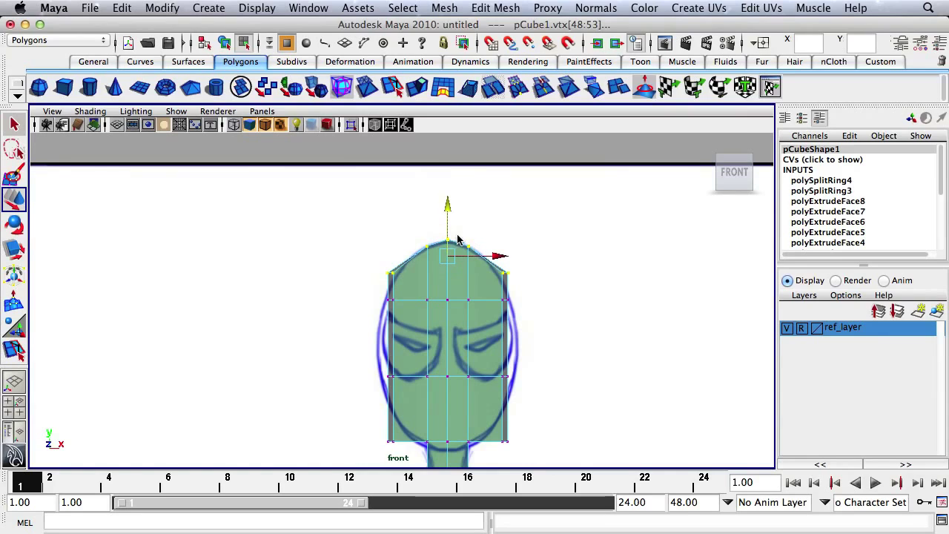
Scale the outer top vertices on both sides of the head inward in width to the drawn outline.
{"action": "left_click_drag", "start_coordinate": [535, 261], "coordinate": [505, 287]}
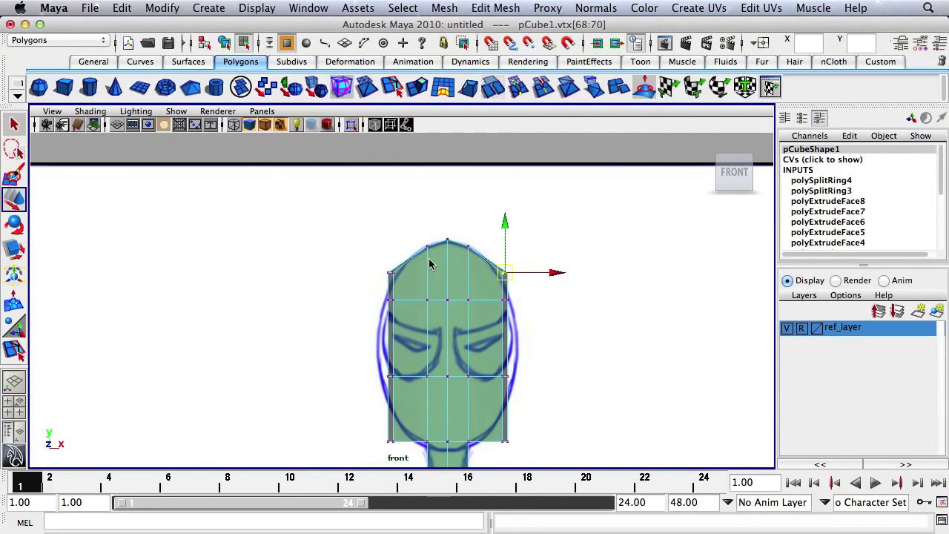
{"action": "left_click_drag", "start_coordinate": [403, 284], "coordinate": [383, 271], "text": "shift"}
{"action": "key", "text": "r"}
{"action": "middle_click_drag", "start_coordinate": [454, 324], "coordinate": [437, 268], "text": "alt"}
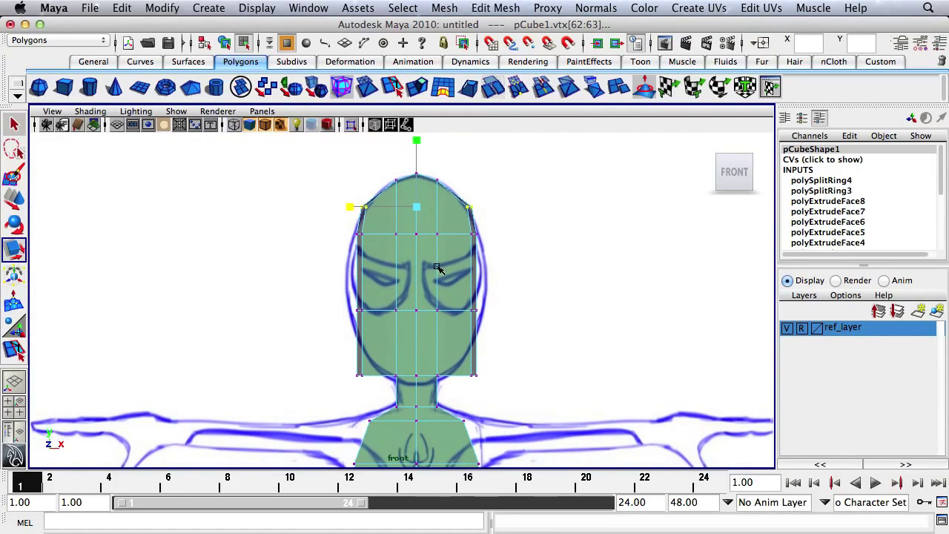
Raise the head's outer bottom vertices on both sides and scale them inward in width to the drawn jawline.
{"action": "left_click_drag", "start_coordinate": [376, 391], "coordinate": [350, 368]}
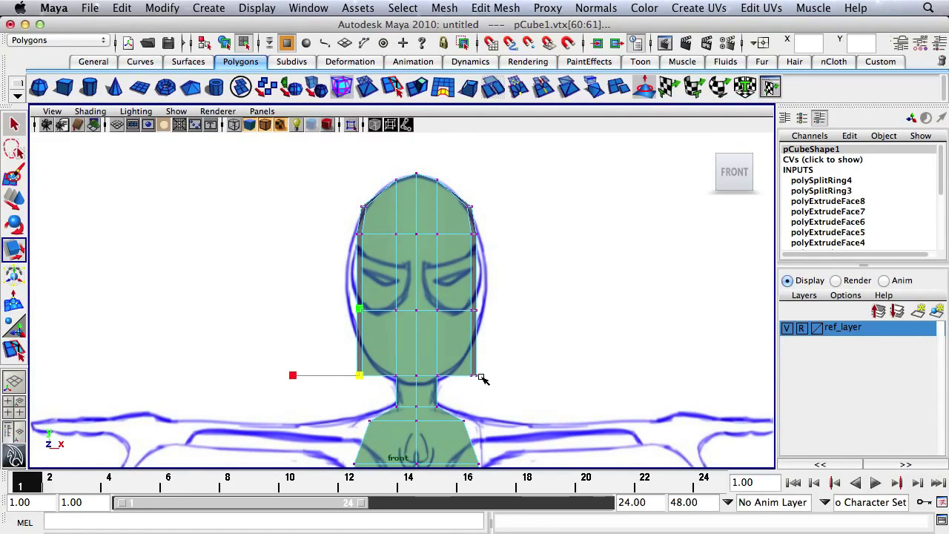
{"action": "key", "text": "q"}
{"action": "left_click_drag", "start_coordinate": [455, 354], "coordinate": [492, 397], "text": "shift"}
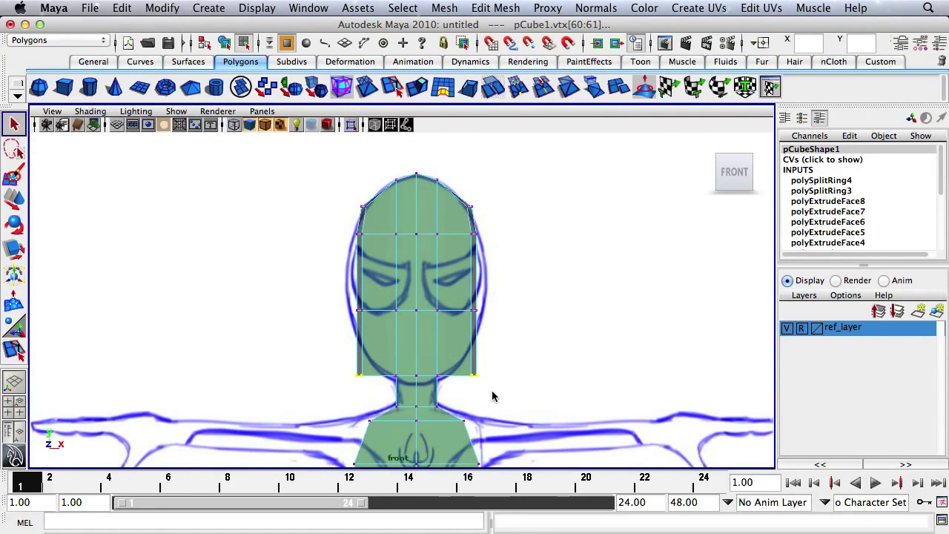
{"action": "key", "text": "w"}
{"action": "left_click_drag", "start_coordinate": [415, 334], "coordinate": [415, 313]}
{"action": "key", "text": "r"}
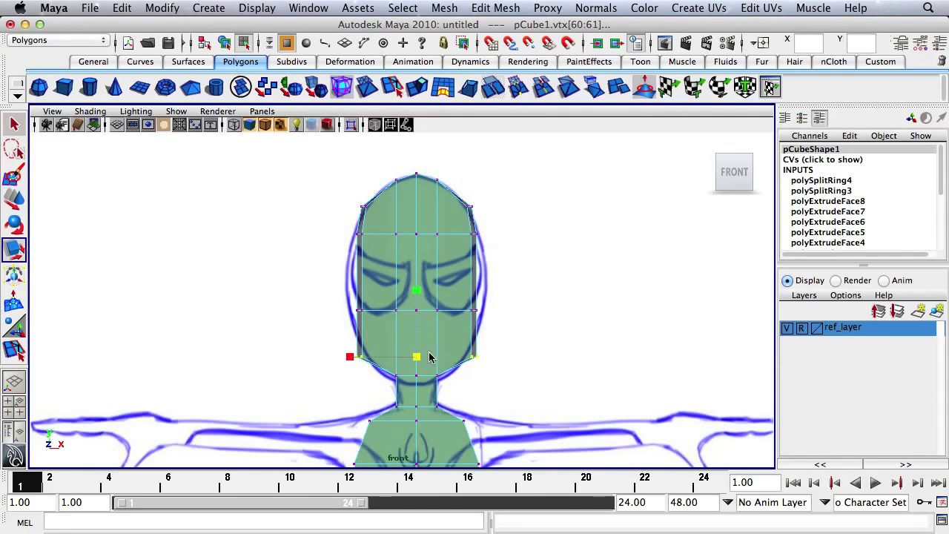
{"action": "left_click_drag", "start_coordinate": [350, 357], "coordinate": [362, 357]}
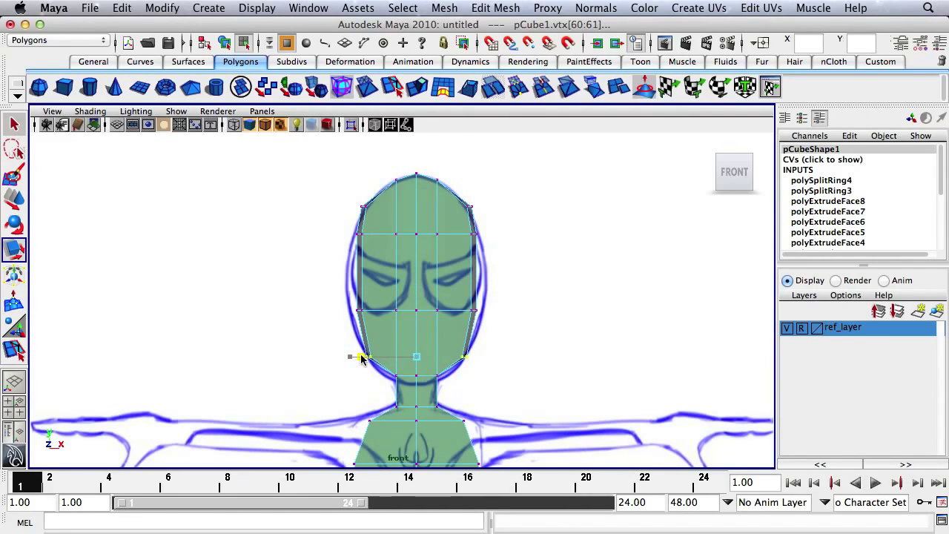
Lower the row of vertices above the eyes to the upper edge of the drawn eyes.
{"action": "left_click_drag", "start_coordinate": [335, 223], "coordinate": [523, 271]}
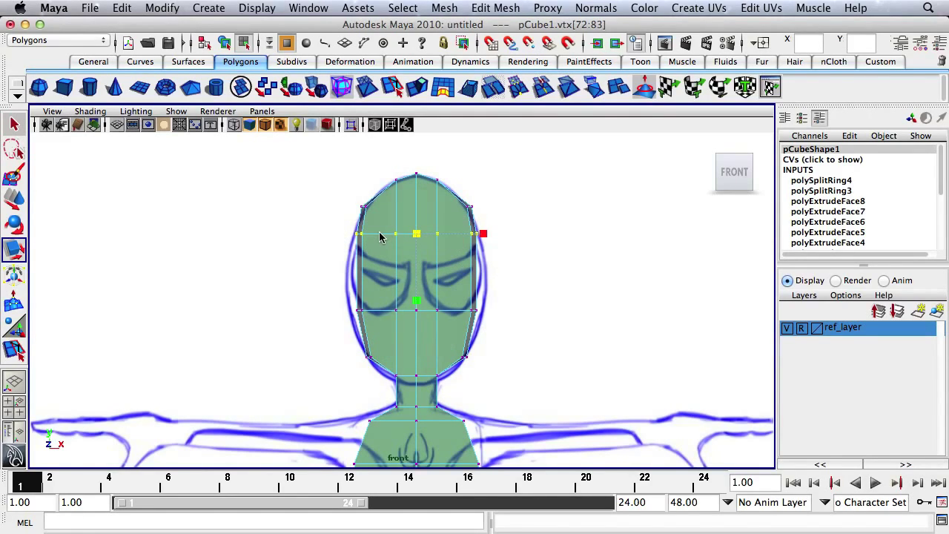
{"action": "key", "text": "w"}
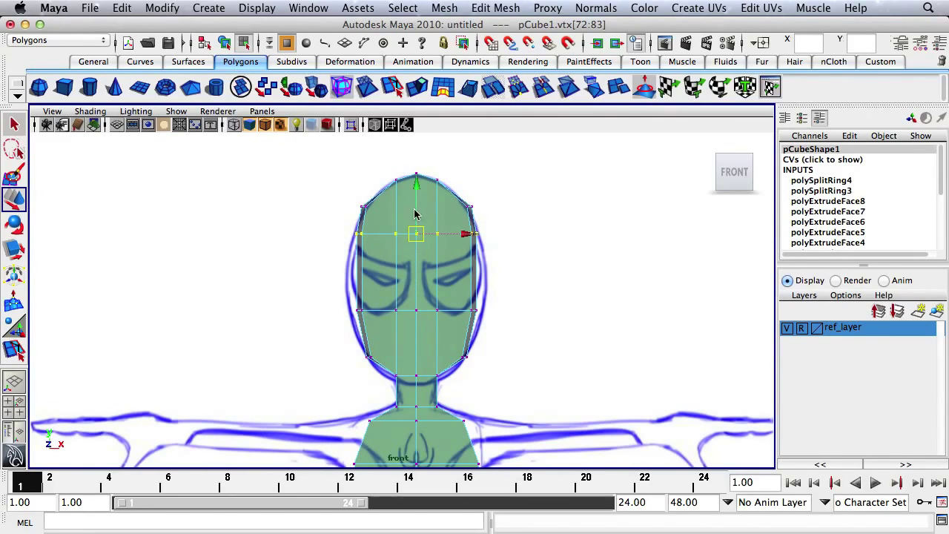
{"action": "left_click_drag", "start_coordinate": [417, 186], "coordinate": [416, 206]}
Scale both vertex rows at the eyes' upper and lower edges outward in width to the drawn head outline.
{"action": "left_click_drag", "start_coordinate": [313, 245], "coordinate": [540, 330]}
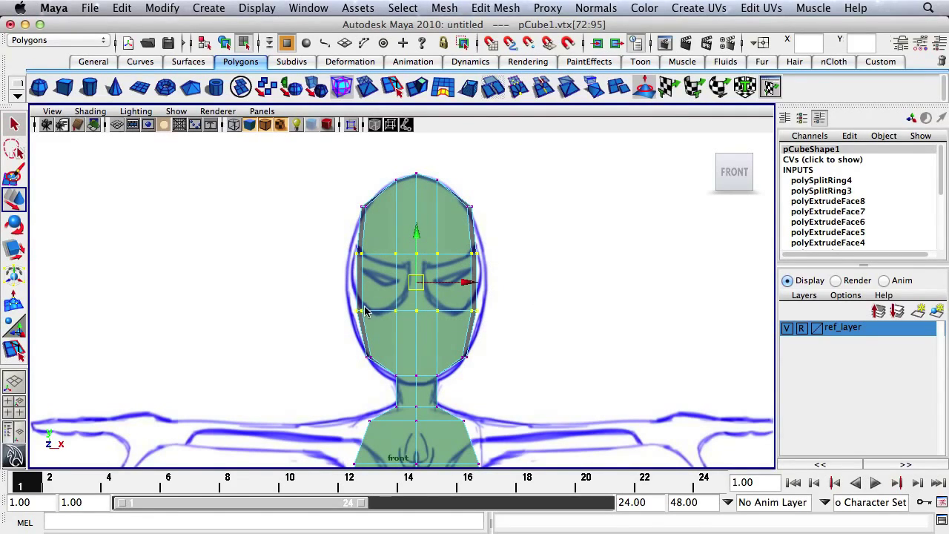
{"action": "key", "text": "r"}
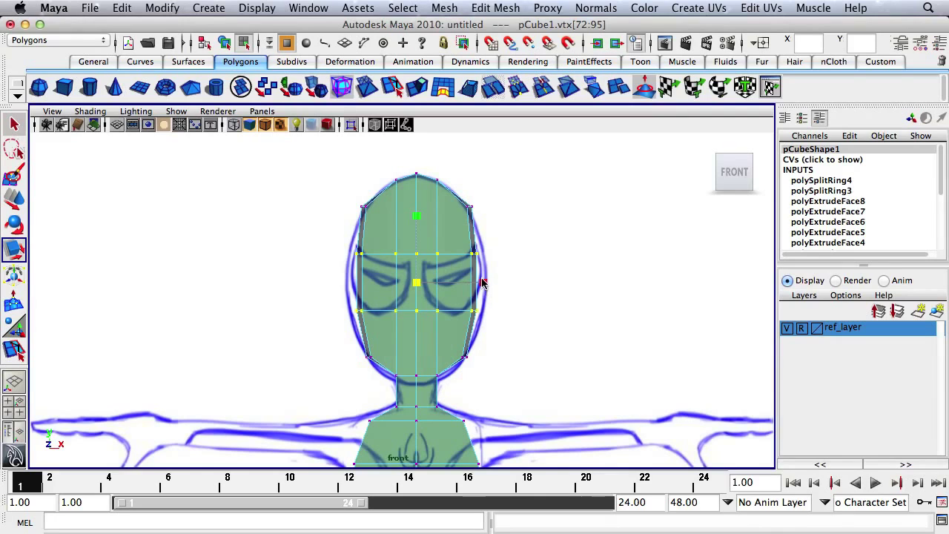
{"action": "left_click_drag", "start_coordinate": [482, 281], "coordinate": [496, 287]}
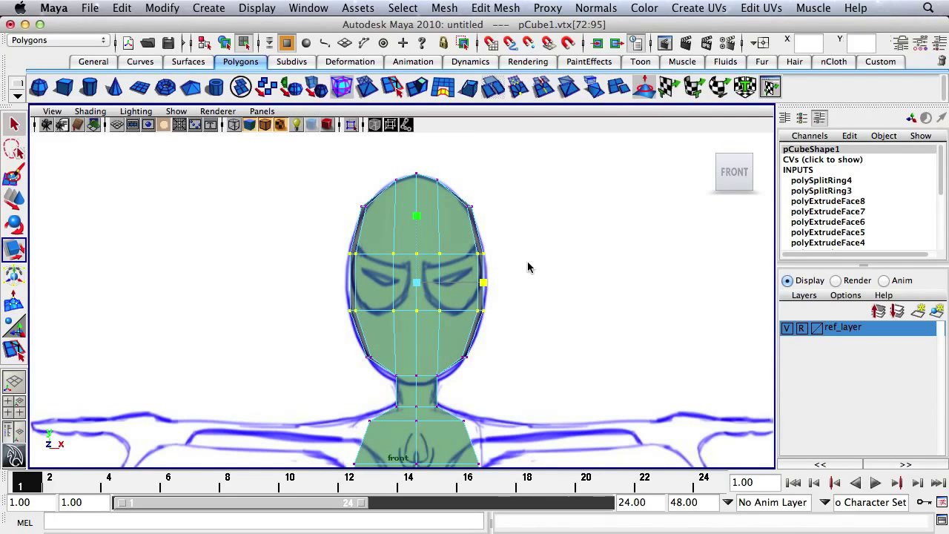
In the side view, move the two middle rows of vertices at the back of the head out to the drawn outline.
{"action": "left_click", "coordinate": [528, 267]}
{"action": "key", "text": "space"}
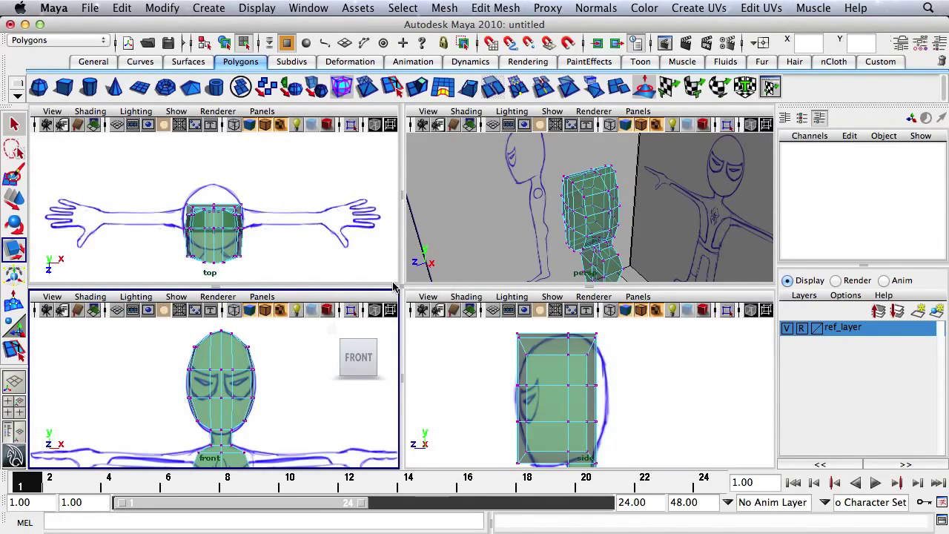
{"action": "key", "text": "space"}
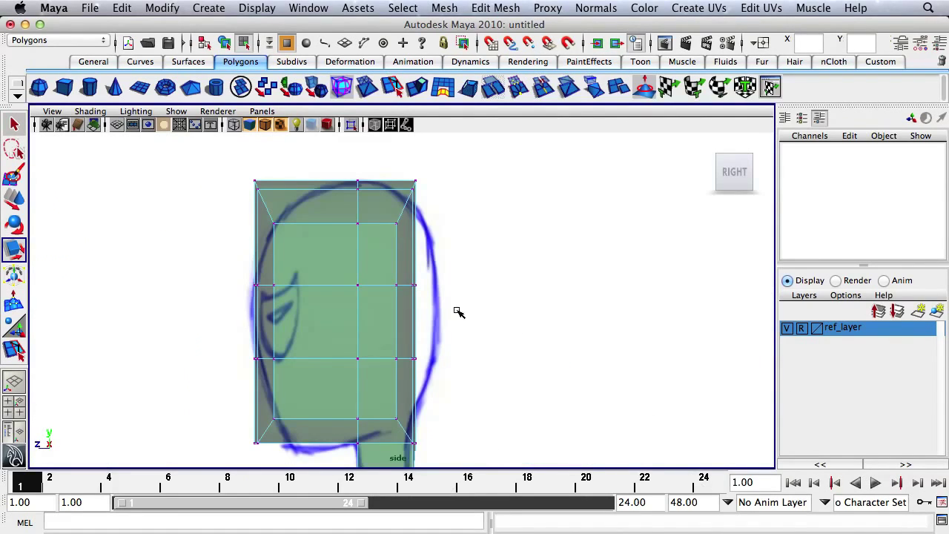
{"action": "middle_click_drag", "start_coordinate": [363, 299], "coordinate": [410, 277], "text": "alt"}
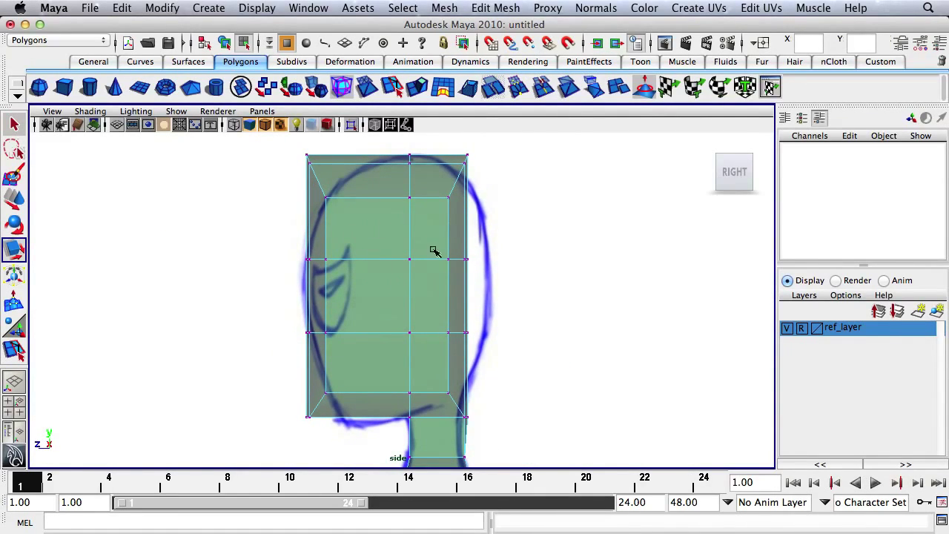
{"action": "left_click_drag", "start_coordinate": [435, 248], "coordinate": [509, 344]}
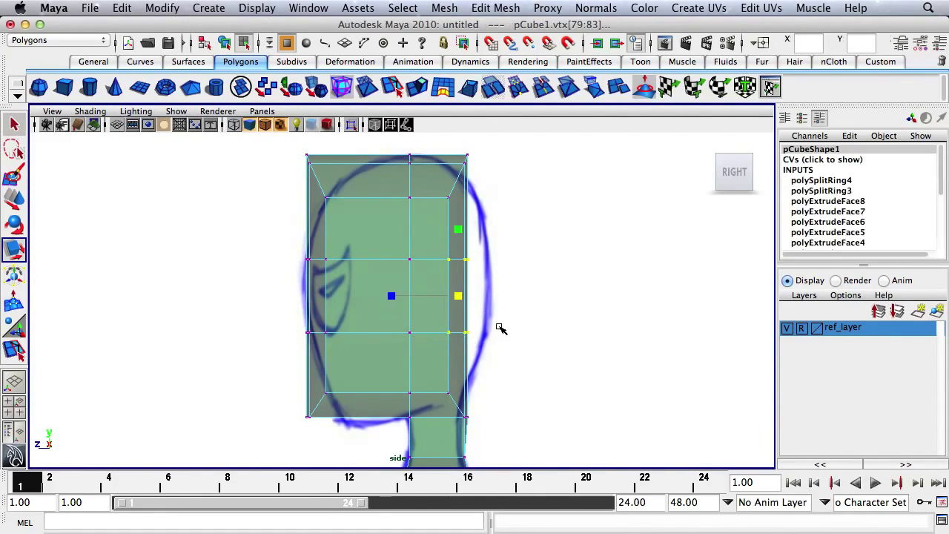
{"action": "key", "text": "w"}
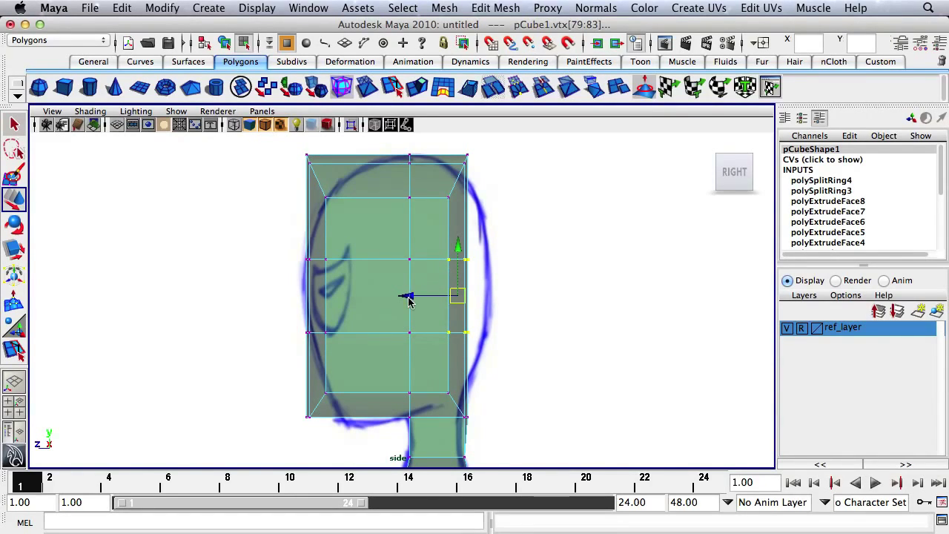
{"action": "left_click_drag", "start_coordinate": [406, 299], "coordinate": [426, 297]}
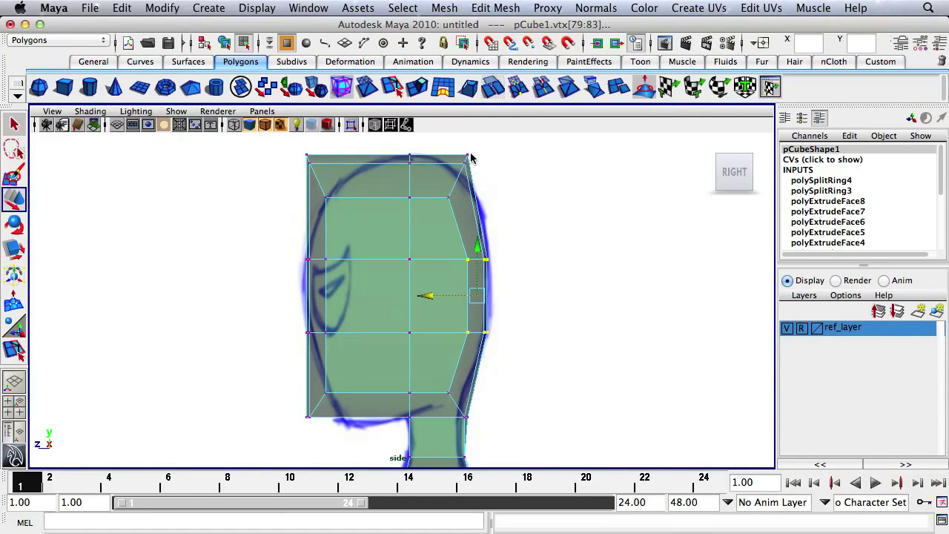
Lower the head's upper back vertices and move its upper front vertices down and back to the outline of the side drawing.
{"action": "left_click_drag", "start_coordinate": [488, 149], "coordinate": [441, 212]}
{"action": "left_click_drag", "start_coordinate": [457, 177], "coordinate": [462, 199]}
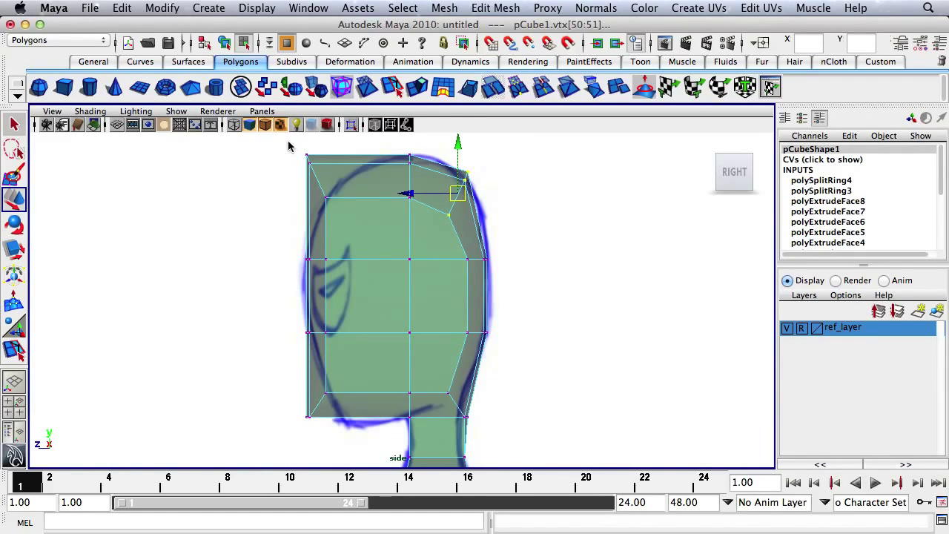
{"action": "left_click_drag", "start_coordinate": [289, 147], "coordinate": [342, 208]}
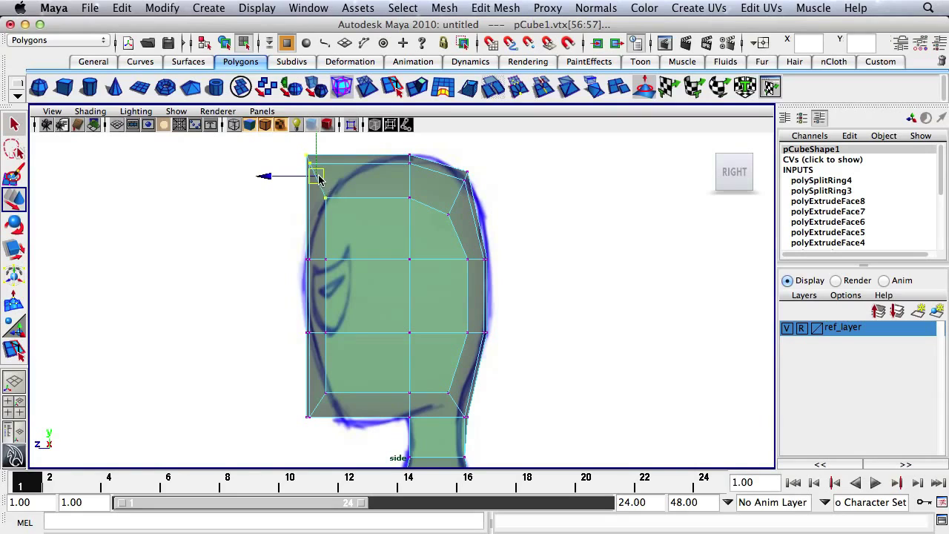
{"action": "left_click_drag", "start_coordinate": [319, 178], "coordinate": [342, 199]}
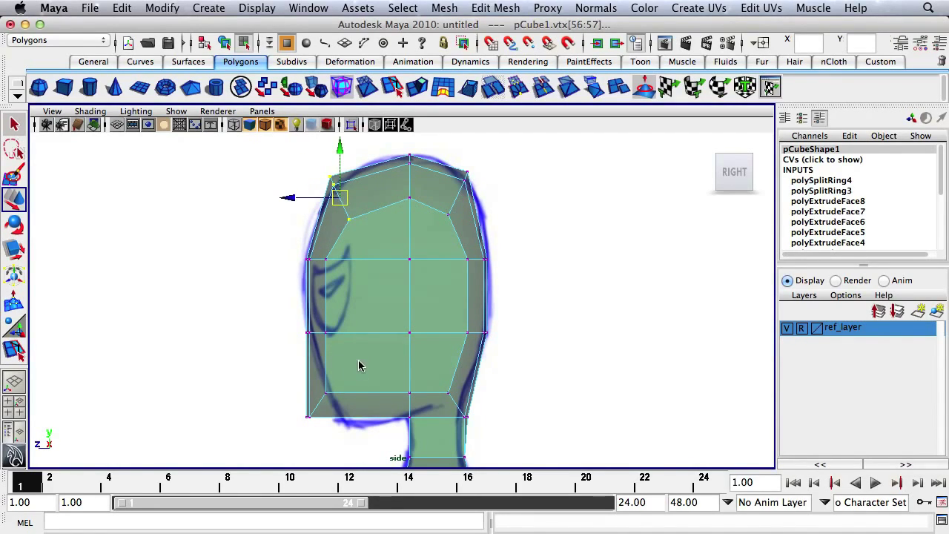
Move the chin vertices back and down to the drawn jaw, and adjust the outermost upper front vertices to the drawn forehead.
{"action": "left_click_drag", "start_coordinate": [358, 364], "coordinate": [287, 448]}
{"action": "left_click_drag", "start_coordinate": [316, 404], "coordinate": [342, 407]}
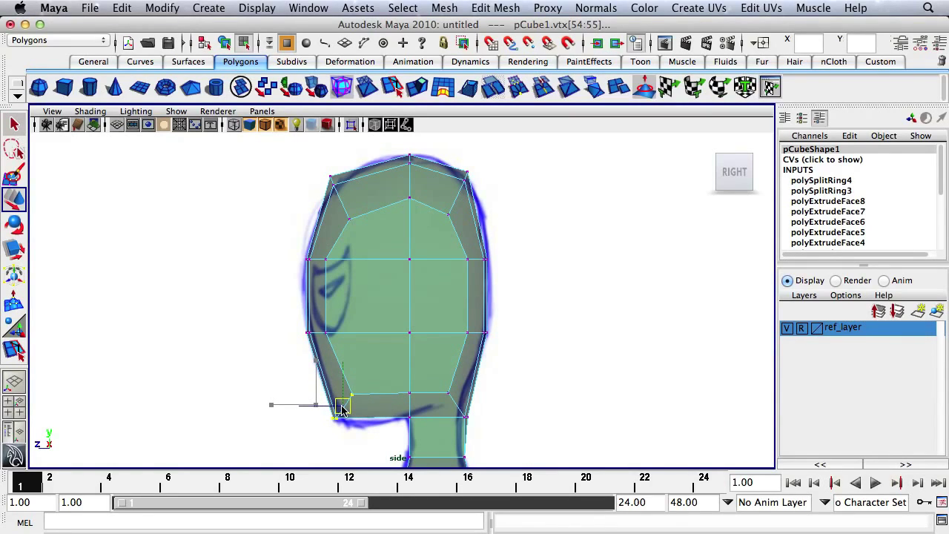
{"action": "left_click_drag", "start_coordinate": [342, 408], "coordinate": [342, 408]}
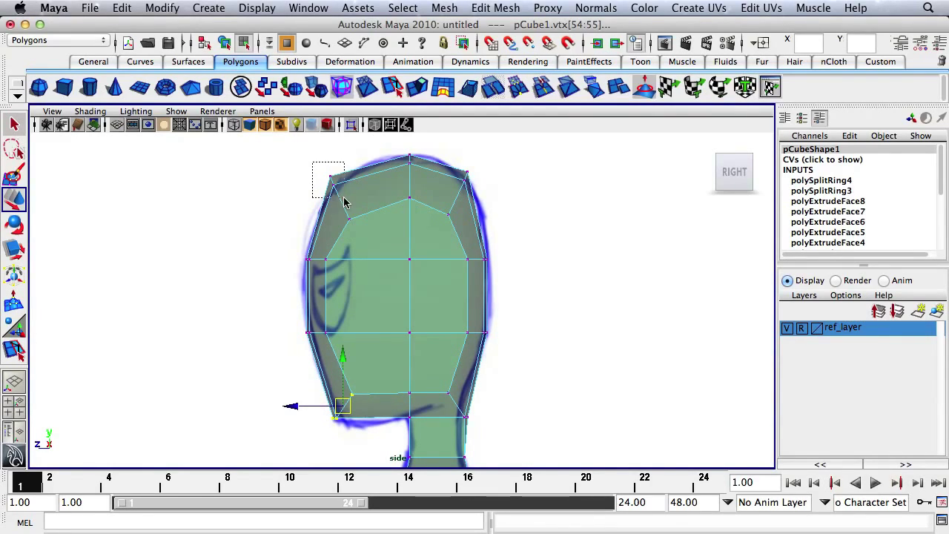
{"action": "left_click_drag", "start_coordinate": [343, 198], "coordinate": [335, 189]}
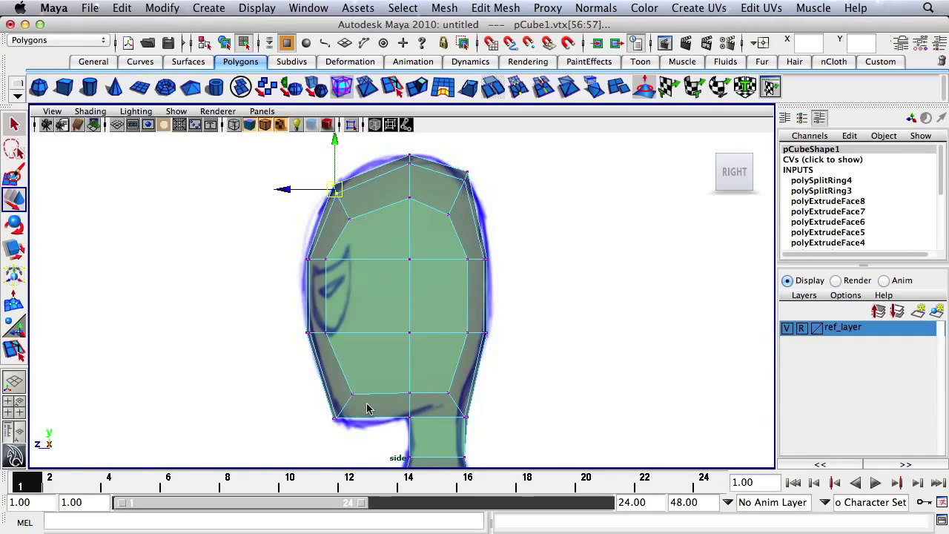
{"action": "left_click_drag", "start_coordinate": [306, 369], "coordinate": [373, 443]}
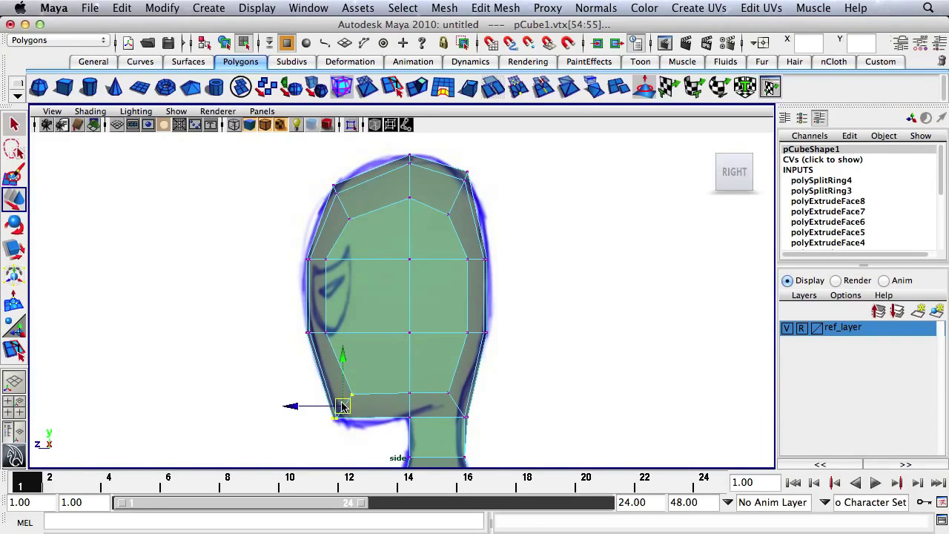
{"action": "left_click_drag", "start_coordinate": [341, 405], "coordinate": [348, 411]}
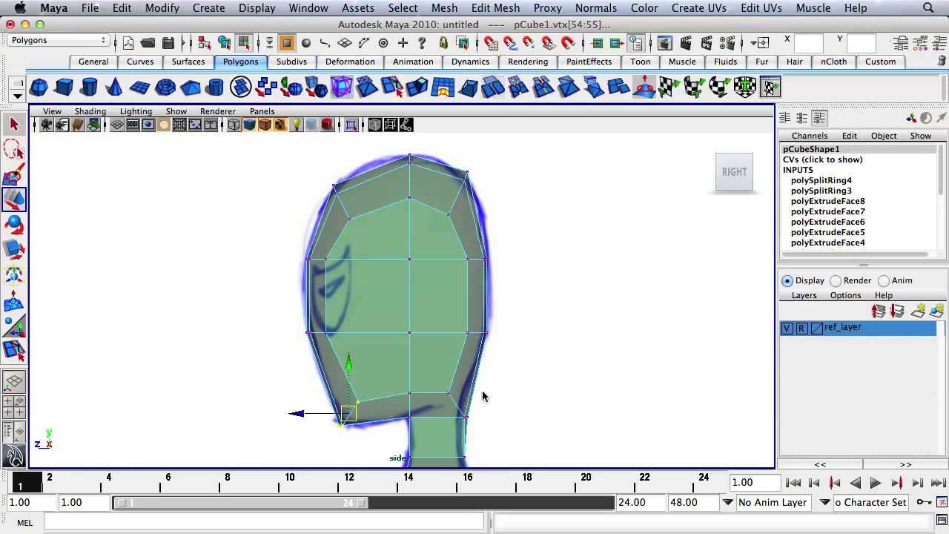
Select the vertical edges at the head's four corners and scale them slightly inward in depth and width to round the head seen from above.
{"action": "key", "text": "space"}
{"action": "key", "text": "space"}
{"action": "mouse_move", "coordinate": [519, 223]}
{"action": "left_mouse_down", "text": "alt"}
{"action": "mouse_move", "coordinate": [465, 244]}
{"action": "mouse_move", "coordinate": [364, 236]}
{"action": "mouse_move", "coordinate": [277, 268]}
{"action": "mouse_move", "coordinate": [349, 322]}
{"action": "mouse_move", "coordinate": [416, 297]}
{"action": "mouse_move", "coordinate": [551, 277]}
{"action": "mouse_move", "coordinate": [464, 274]}
{"action": "mouse_move", "coordinate": [379, 235]}
{"action": "mouse_move", "coordinate": [368, 182]}
{"action": "mouse_move", "coordinate": [383, 361]}
{"action": "mouse_move", "coordinate": [373, 381]}
{"action": "mouse_move", "coordinate": [373, 322]}
{"action": "mouse_move", "coordinate": [418, 354]}
{"action": "mouse_move", "coordinate": [408, 376]}
{"action": "mouse_move", "coordinate": [383, 381]}
{"action": "mouse_move", "coordinate": [410, 368]}
{"action": "mouse_move", "coordinate": [429, 297]}
{"action": "left_mouse_up", "text": "alt"}
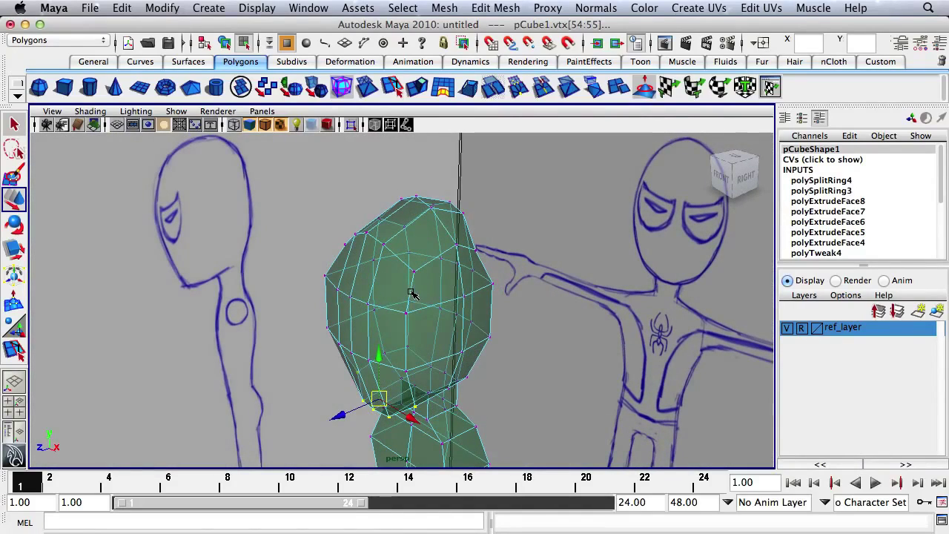
{"action": "right_click_drag", "start_coordinate": [412, 294], "coordinate": [415, 288]}
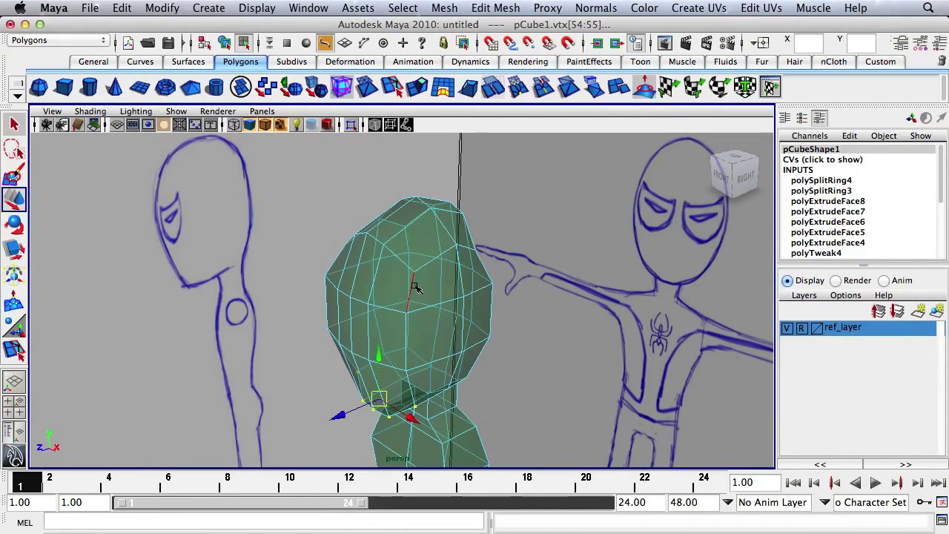
{"action": "left_click", "coordinate": [415, 289]}
{"action": "key", "text": "q"}
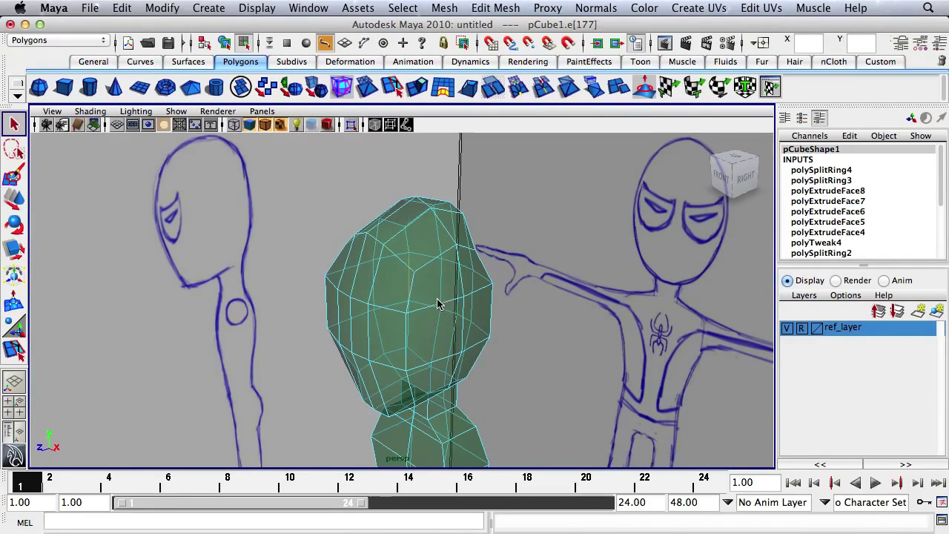
{"action": "left_click_drag", "start_coordinate": [438, 301], "coordinate": [395, 312], "text": "alt"}
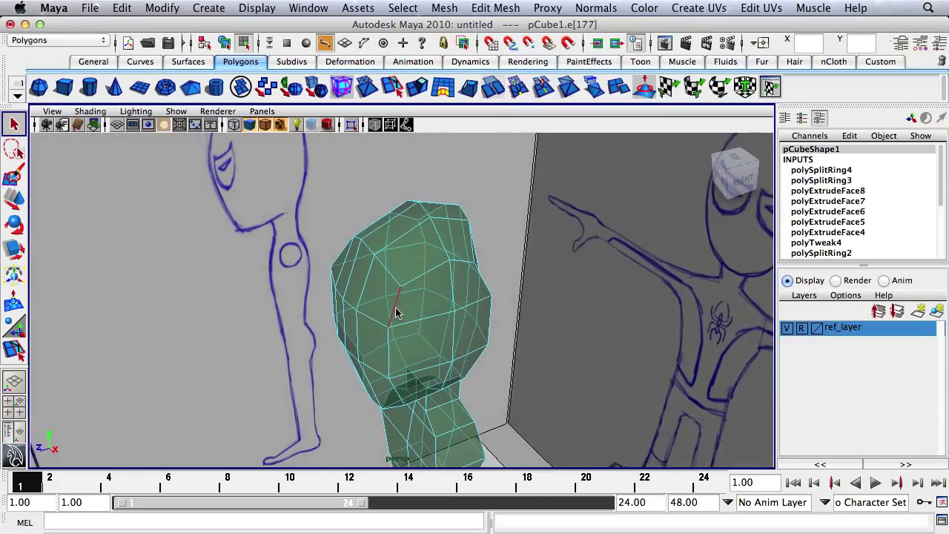
{"action": "left_click", "coordinate": [392, 359], "text": "shift"}
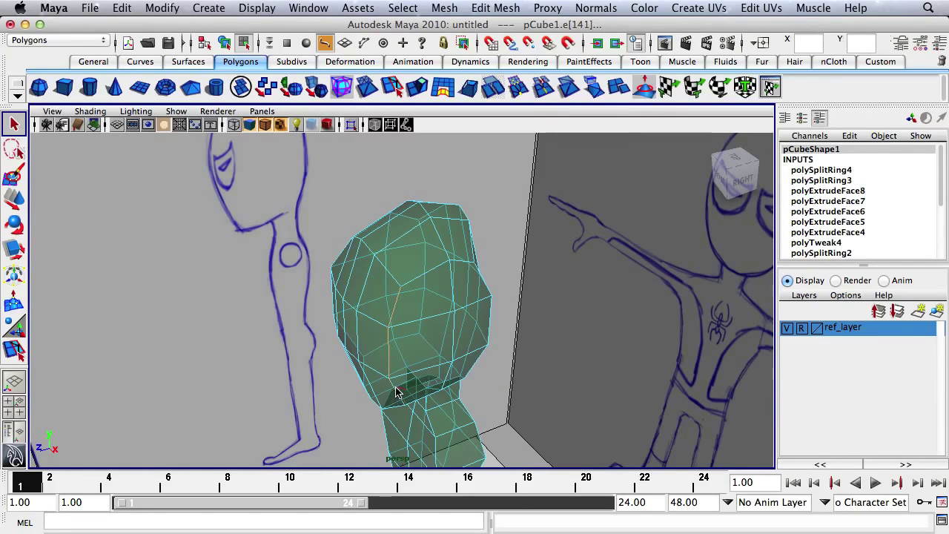
{"action": "mouse_move", "coordinate": [489, 359]}
{"action": "left_mouse_down", "text": "alt"}
{"action": "mouse_move", "coordinate": [450, 313]}
{"action": "mouse_move", "coordinate": [390, 328]}
{"action": "left_mouse_up", "text": "alt"}
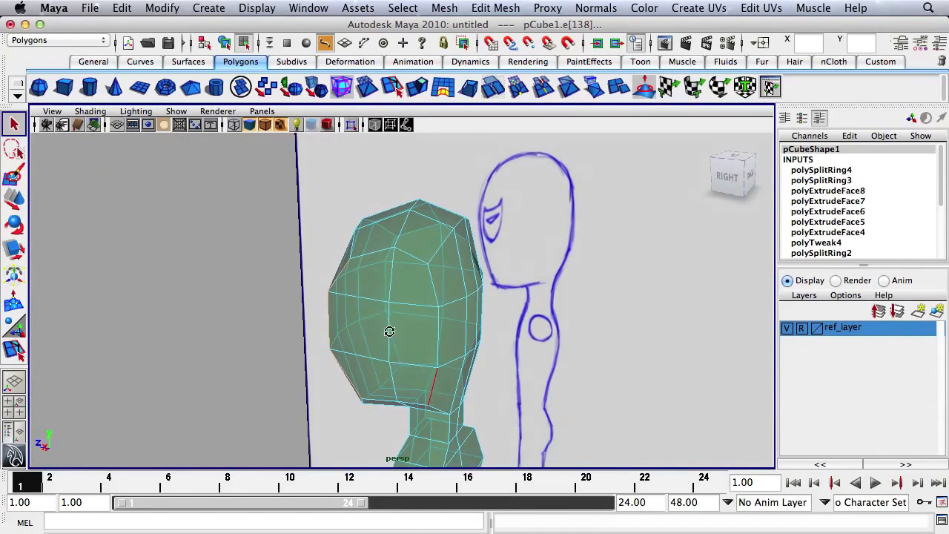
{"action": "left_click", "coordinate": [430, 281], "text": "shift"}
{"action": "left_click", "coordinate": [431, 393], "text": "shift"}
{"action": "left_click_drag", "start_coordinate": [435, 388], "coordinate": [403, 339], "text": "alt"}
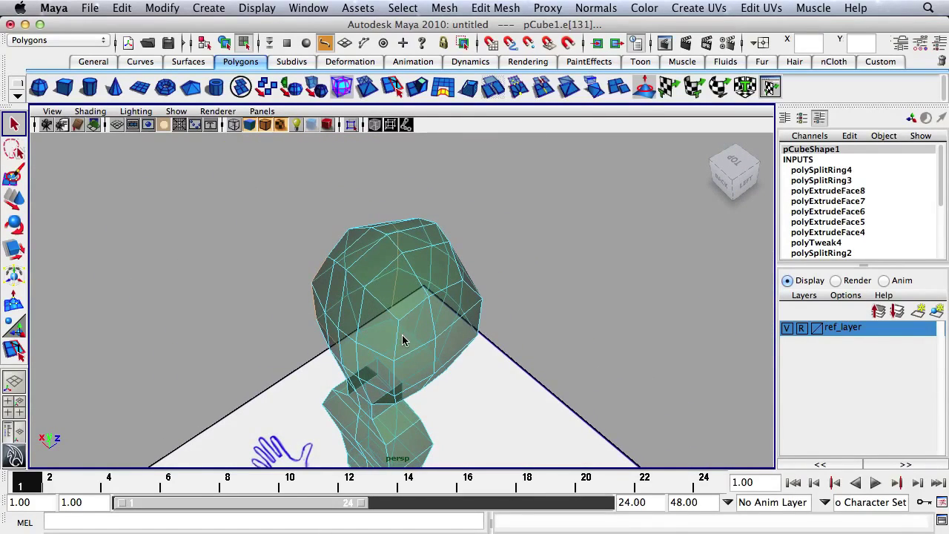
{"action": "mouse_move", "coordinate": [393, 383]}
{"action": "left_mouse_down", "text": "alt"}
{"action": "mouse_move", "coordinate": [409, 393]}
{"action": "mouse_move", "coordinate": [363, 386]}
{"action": "mouse_move", "coordinate": [399, 339]}
{"action": "left_mouse_up", "text": "alt"}
{"action": "left_click", "coordinate": [365, 395], "text": "shift"}
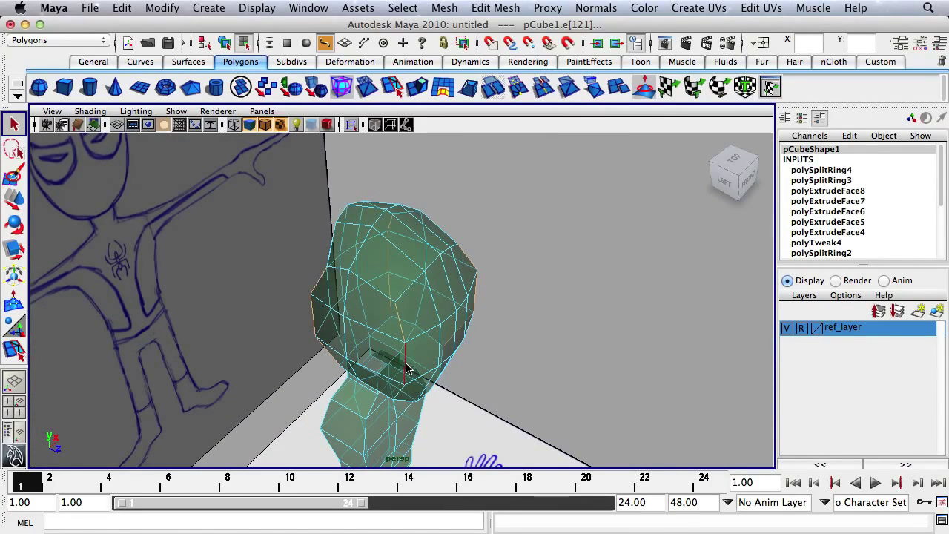
{"action": "left_click", "coordinate": [405, 367], "text": "shift"}
{"action": "mouse_move", "coordinate": [401, 395]}
{"action": "left_mouse_down", "text": "alt"}
{"action": "mouse_move", "coordinate": [398, 361]}
{"action": "mouse_move", "coordinate": [374, 382]}
{"action": "left_mouse_up", "text": "alt"}
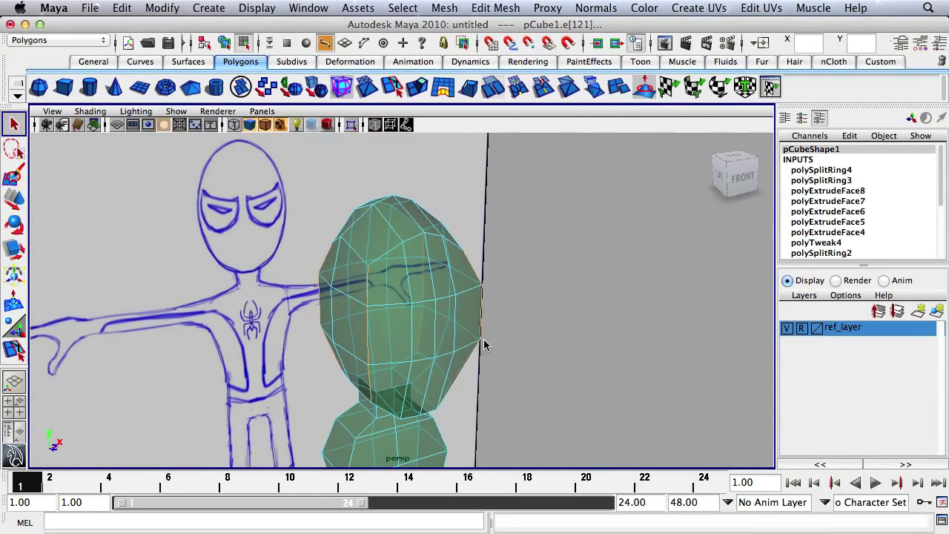
{"action": "left_click_drag", "start_coordinate": [484, 345], "coordinate": [460, 413], "text": "alt"}
{"action": "key", "text": "space"}
{"action": "key", "text": "space"}
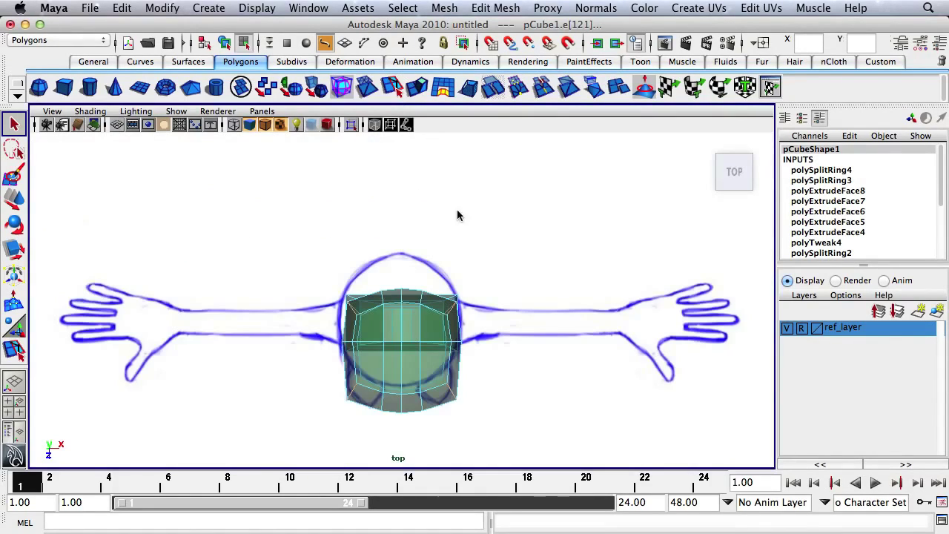
{"action": "mouse_move", "coordinate": [458, 215]}
{"action": "middle_mouse_down", "text": "alt"}
{"action": "mouse_move", "coordinate": [472, 213]}
{"action": "mouse_move", "coordinate": [460, 171]}
{"action": "middle_mouse_up", "text": "alt"}
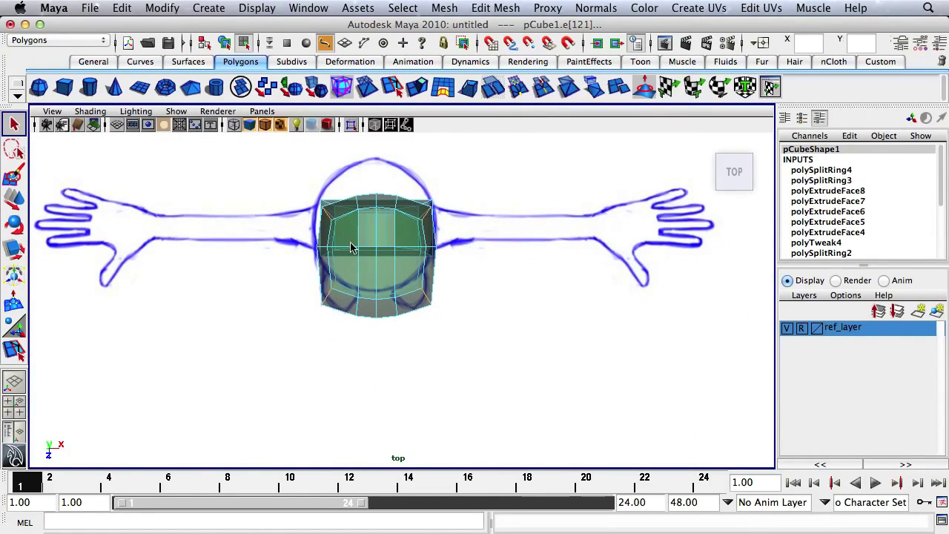
{"action": "key", "text": "r"}
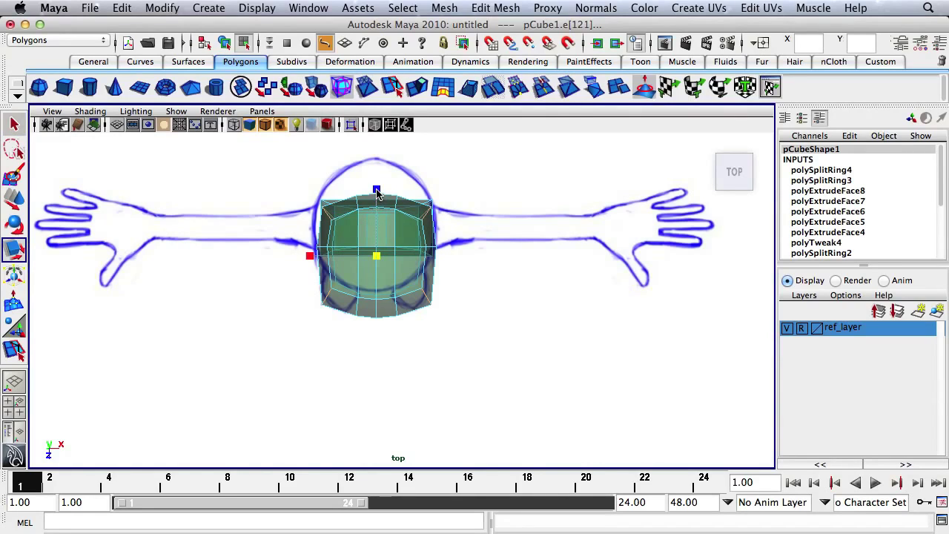
{"action": "left_click_drag", "start_coordinate": [376, 194], "coordinate": [376, 200]}
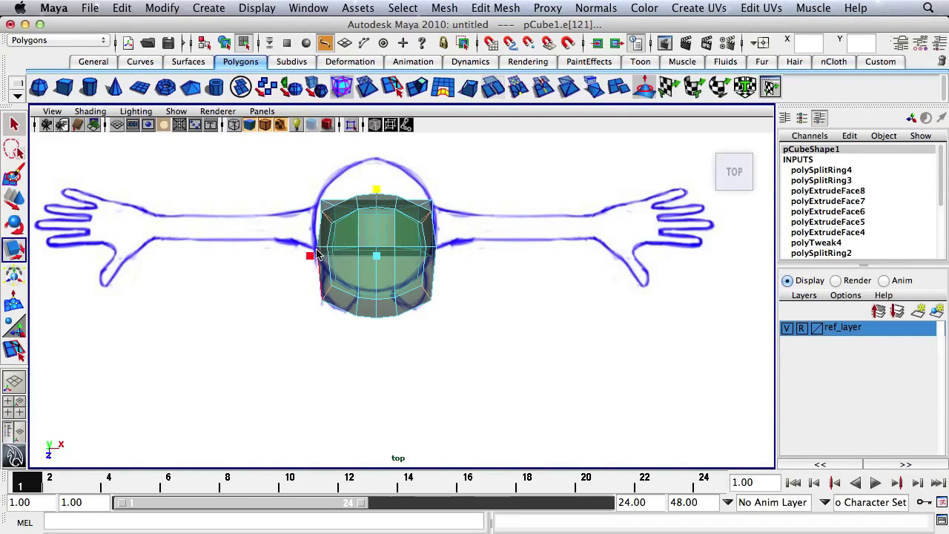
{"action": "left_click_drag", "start_coordinate": [310, 257], "coordinate": [316, 260]}
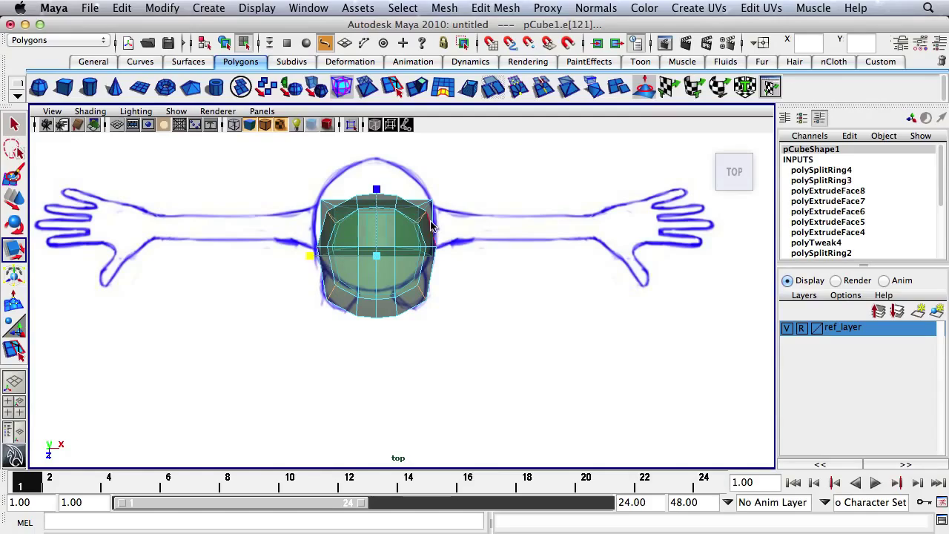
Select the middle edges across the upper back of the head and lower them slightly.
{"action": "key", "text": "space"}
{"action": "key", "text": "space"}
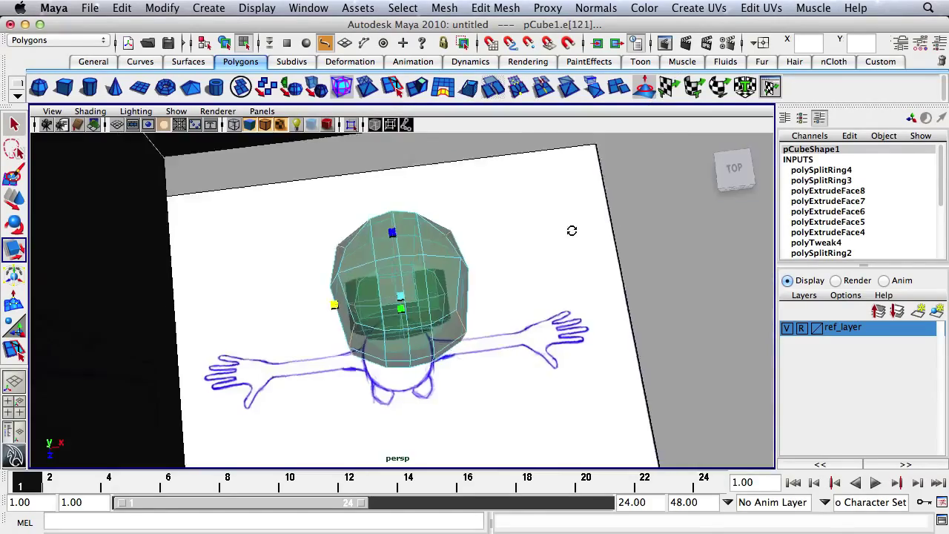
{"action": "mouse_move", "coordinate": [572, 229]}
{"action": "left_mouse_down", "text": "alt"}
{"action": "mouse_move", "coordinate": [412, 151]}
{"action": "mouse_move", "coordinate": [294, 155]}
{"action": "mouse_move", "coordinate": [493, 194]}
{"action": "mouse_move", "coordinate": [610, 186]}
{"action": "mouse_move", "coordinate": [688, 195]}
{"action": "mouse_move", "coordinate": [577, 227]}
{"action": "mouse_move", "coordinate": [553, 195]}
{"action": "mouse_move", "coordinate": [550, 242]}
{"action": "mouse_move", "coordinate": [476, 247]}
{"action": "left_mouse_up", "text": "alt"}
{"action": "left_click_drag", "start_coordinate": [439, 235], "coordinate": [440, 239], "text": "alt"}
{"action": "left_click", "coordinate": [424, 245]}
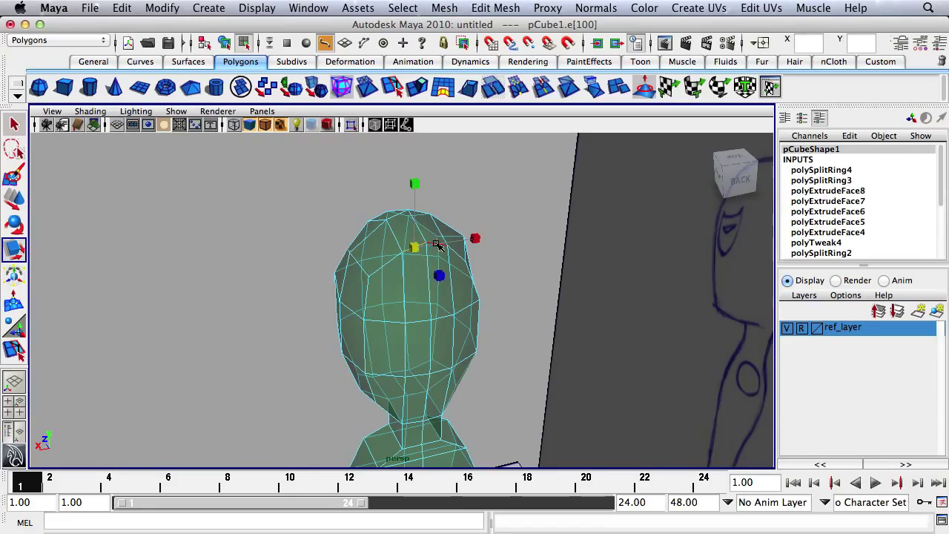
{"action": "key", "text": "q"}
{"action": "left_click", "coordinate": [437, 247], "text": "shift"}
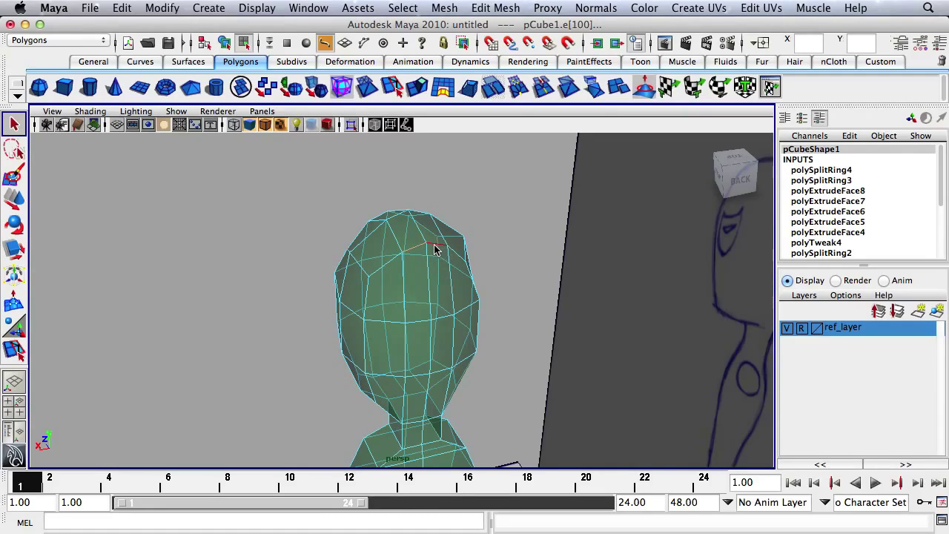
{"action": "left_click", "coordinate": [451, 250]}
{"action": "left_click", "coordinate": [474, 251]}
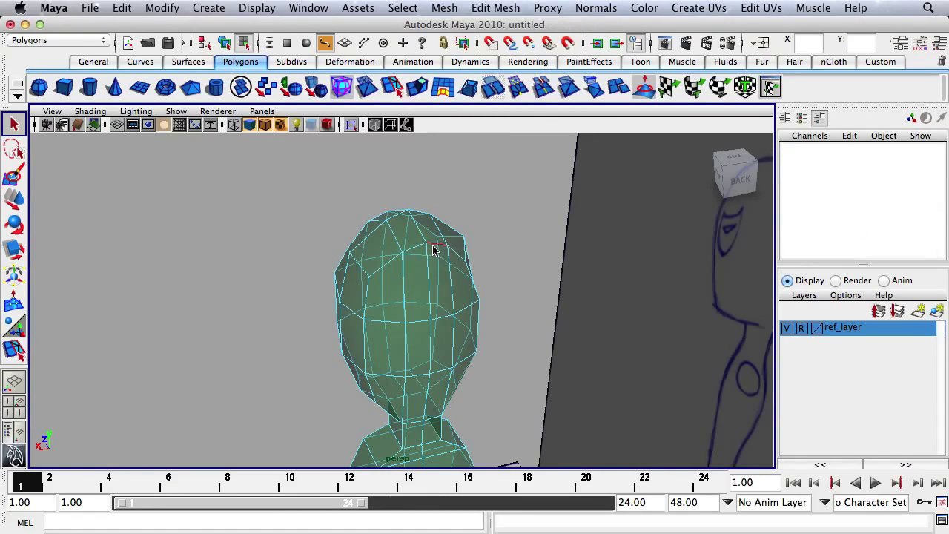
{"action": "double_click", "coordinate": [434, 247]}
{"action": "left_click_drag", "start_coordinate": [417, 248], "coordinate": [572, 263], "text": "alt"}
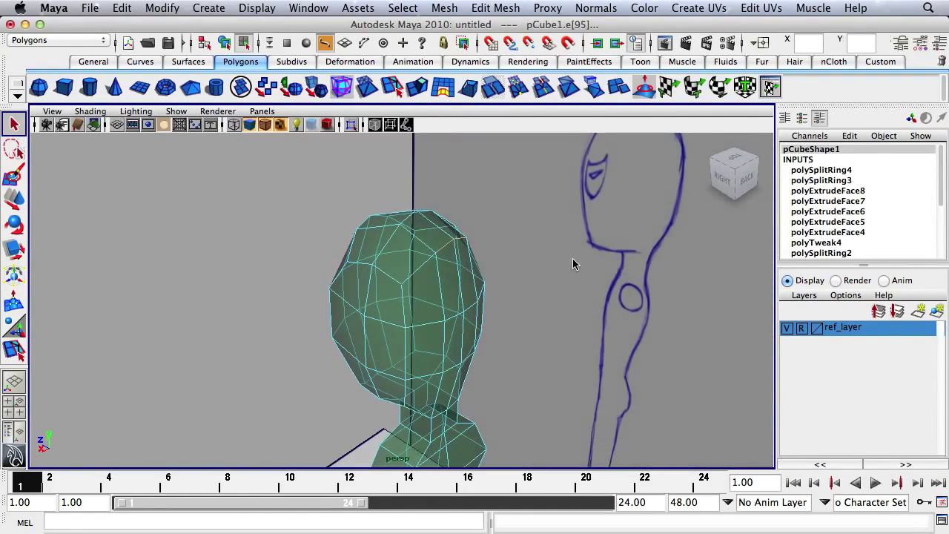
{"action": "key", "text": "w"}
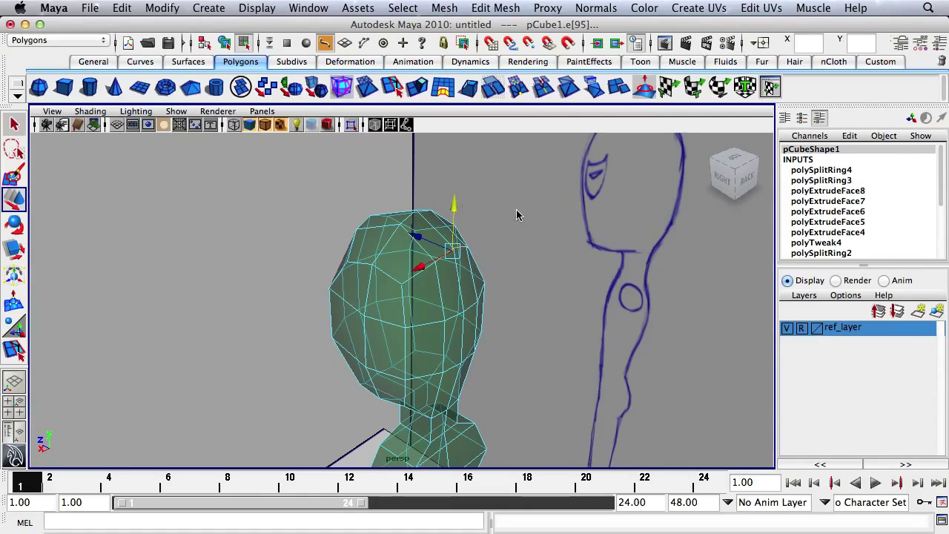
Return to object mode and select the whole character mesh.
{"action": "mouse_move", "coordinate": [516, 215]}
{"action": "left_mouse_down", "text": "alt"}
{"action": "mouse_move", "coordinate": [428, 195]}
{"action": "mouse_move", "coordinate": [573, 185]}
{"action": "mouse_move", "coordinate": [442, 203]}
{"action": "mouse_move", "coordinate": [606, 195]}
{"action": "mouse_move", "coordinate": [591, 203]}
{"action": "mouse_move", "coordinate": [458, 220]}
{"action": "mouse_move", "coordinate": [431, 190]}
{"action": "mouse_move", "coordinate": [580, 186]}
{"action": "mouse_move", "coordinate": [615, 163]}
{"action": "mouse_move", "coordinate": [523, 239]}
{"action": "mouse_move", "coordinate": [413, 212]}
{"action": "mouse_move", "coordinate": [470, 210]}
{"action": "mouse_move", "coordinate": [396, 235]}
{"action": "left_mouse_up", "text": "alt"}
{"action": "right_click_drag", "start_coordinate": [384, 236], "coordinate": [423, 219]}
{"action": "left_click", "coordinate": [395, 238]}
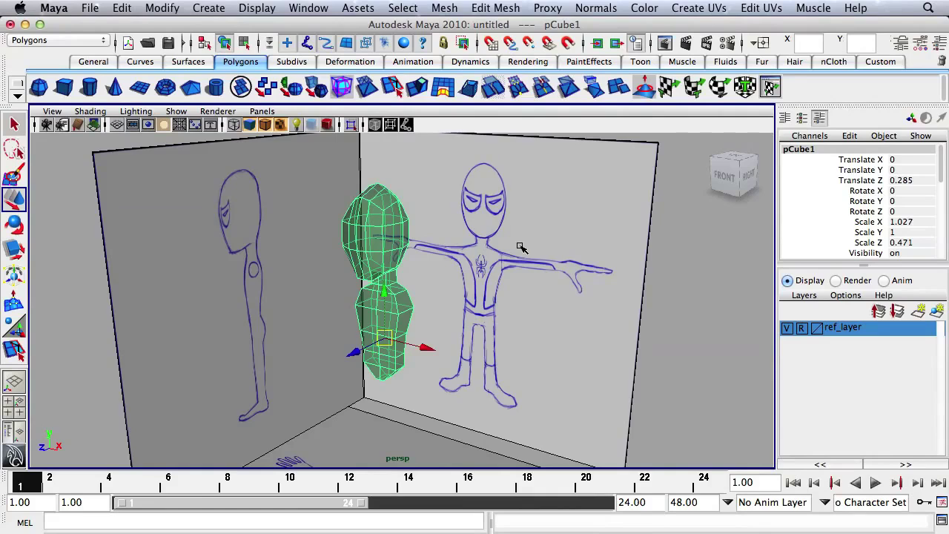
{"action": "key", "text": "q"}
{"action": "right_click_drag", "start_coordinate": [521, 246], "coordinate": [449, 251], "text": "alt"}
{"action": "middle_click_drag", "start_coordinate": [450, 251], "coordinate": [479, 243], "text": "alt"}
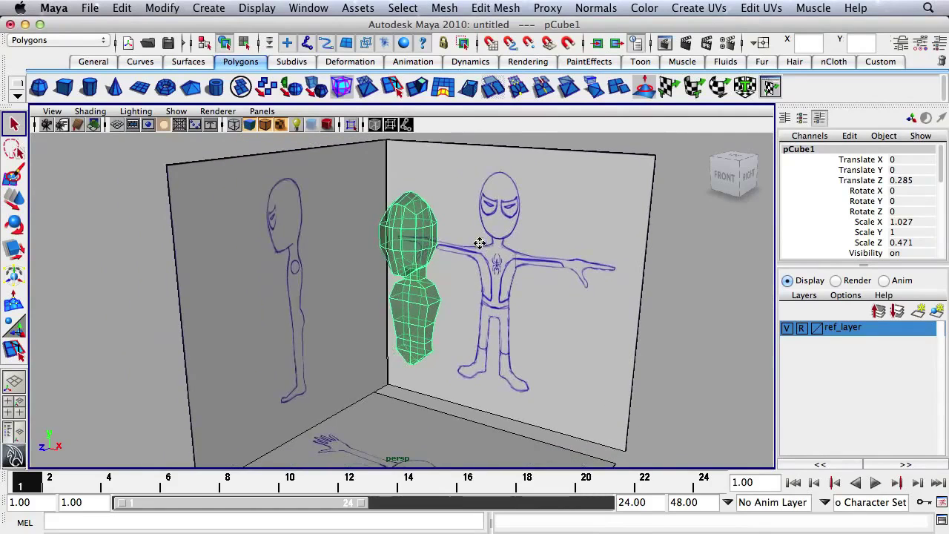
Save the scene as mini-man_stage1.mb in the project's scenes folder.
{"action": "left_click", "coordinate": [88, 8]}
{"action": "left_click", "coordinate": [115, 87]}
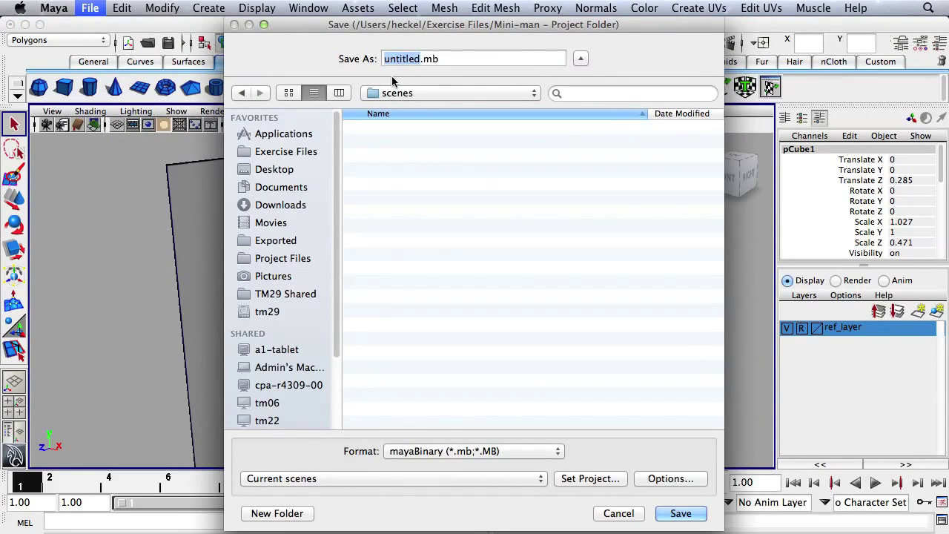
{"action": "type", "text": "mini-man_stage"}
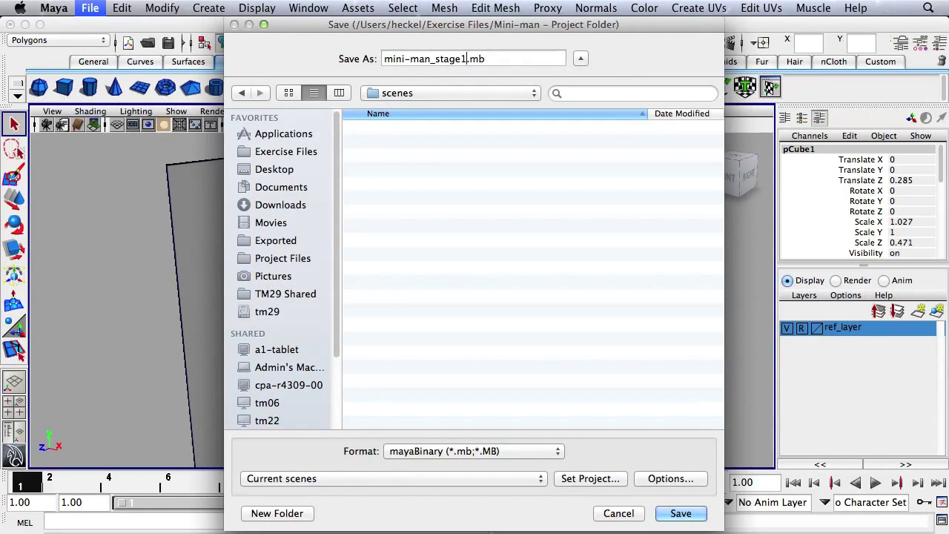
{"action": "type", "text": "1"}
{"action": "left_click", "coordinate": [681, 514]}
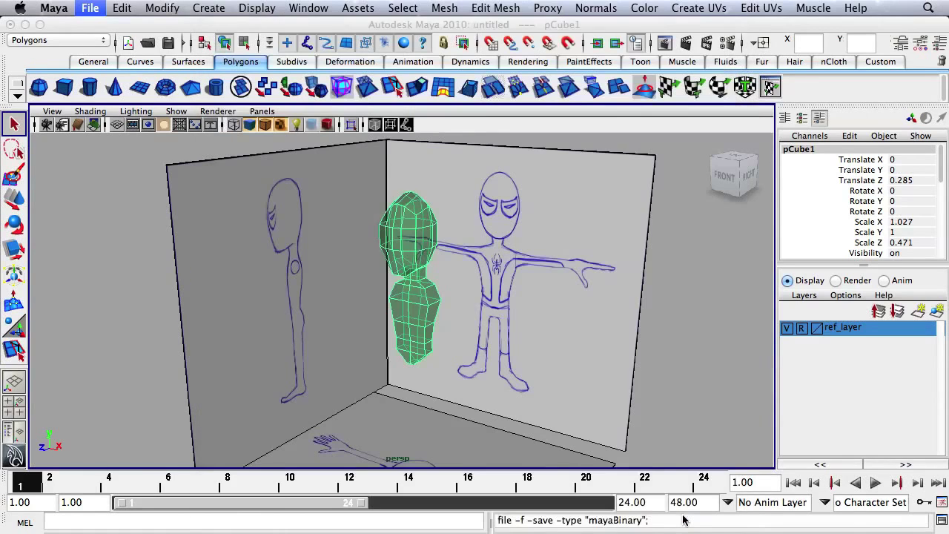